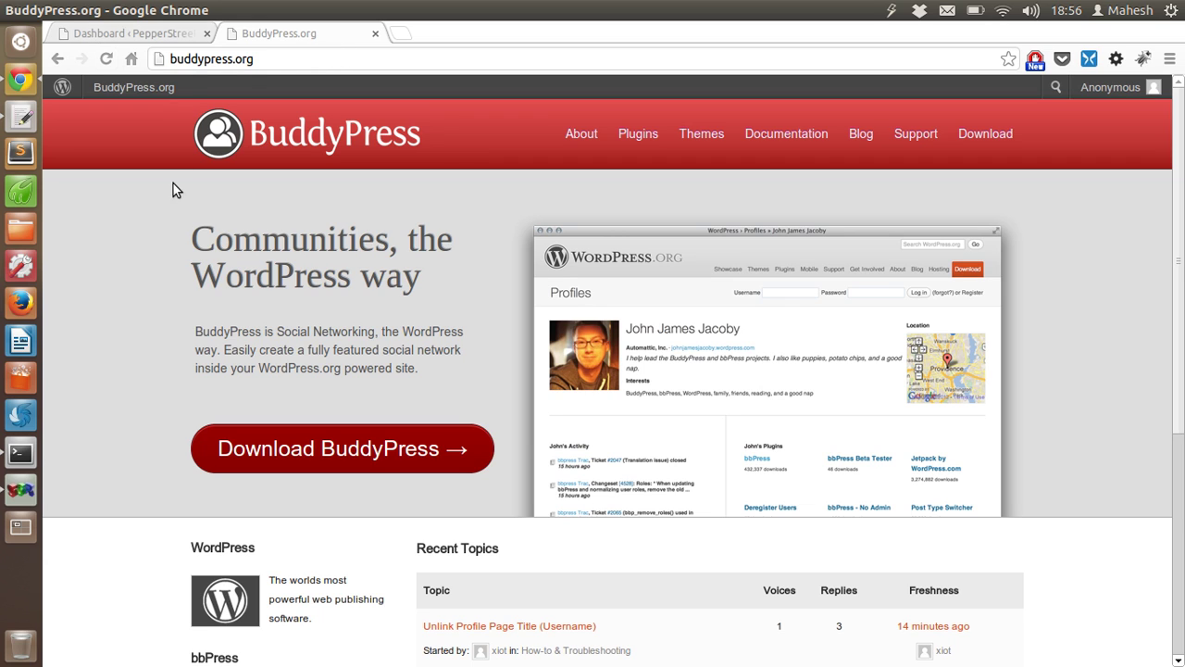
- Search the WordPress plugin installer for BuddyPress and install the BuddyPress 1.8.1 plugin
key("ctrl+Page_Up")
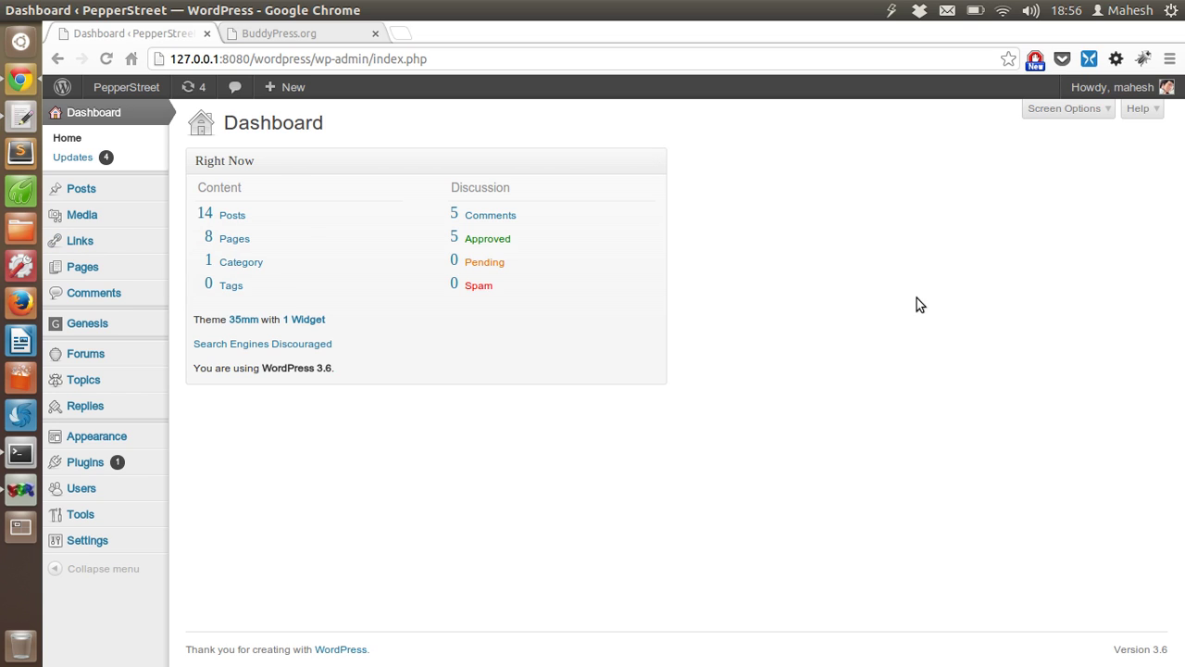
mouse_move(114, 463)
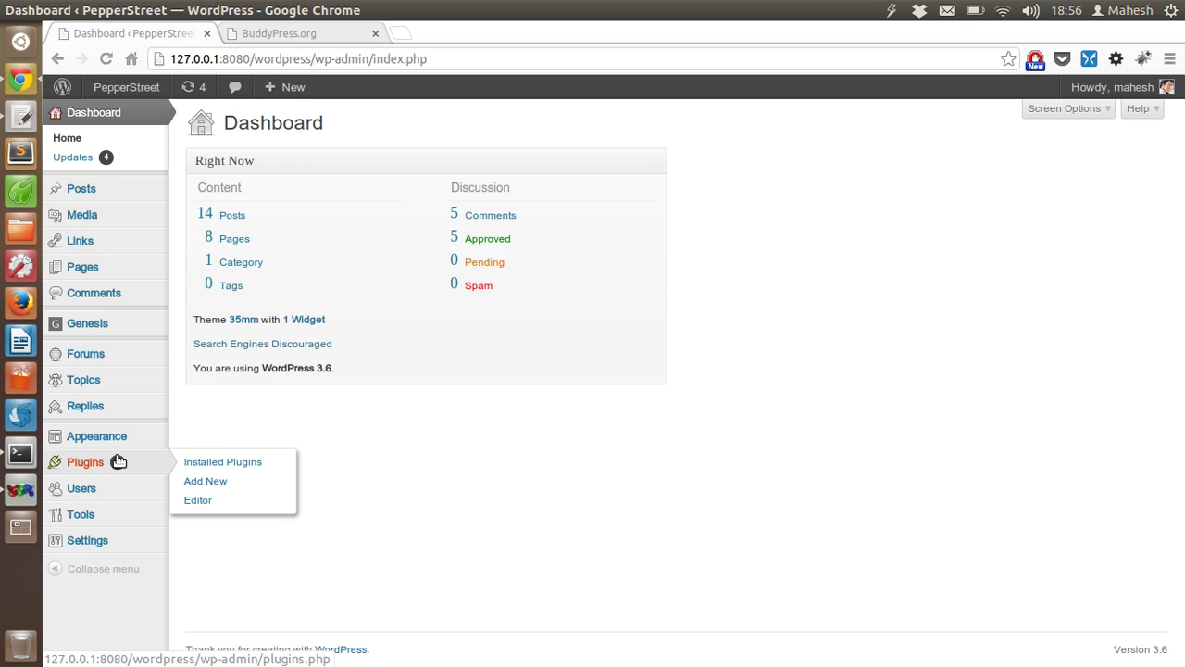
left_click(248, 482)
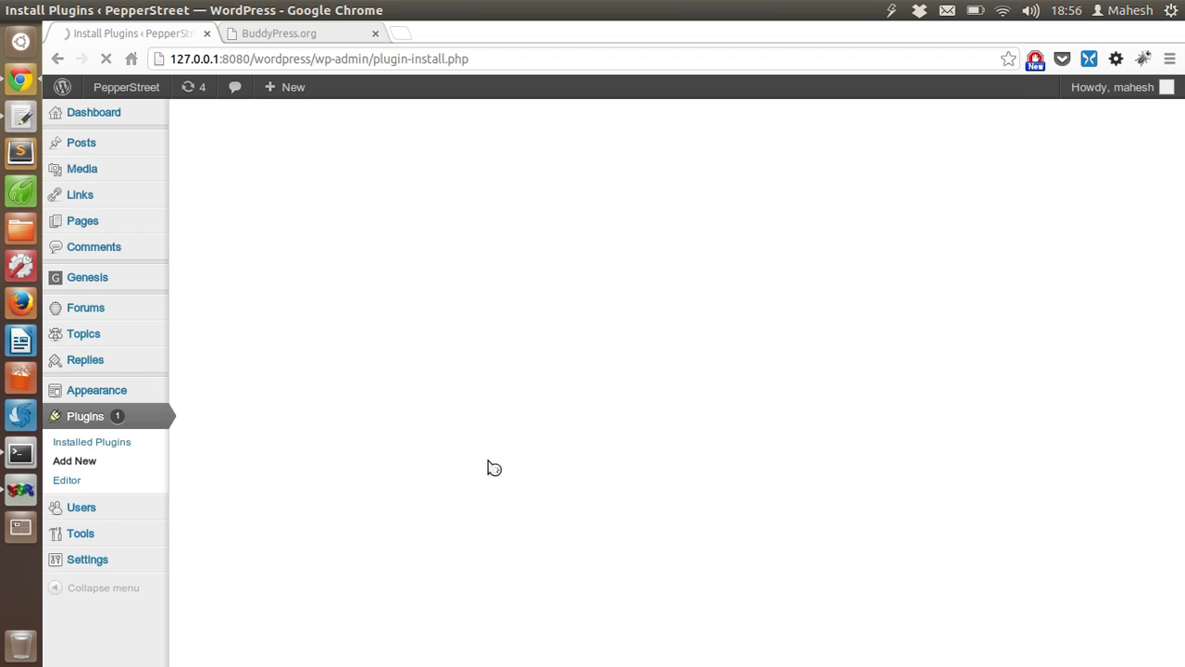
left_click(223, 251)
type("BuddyPress")
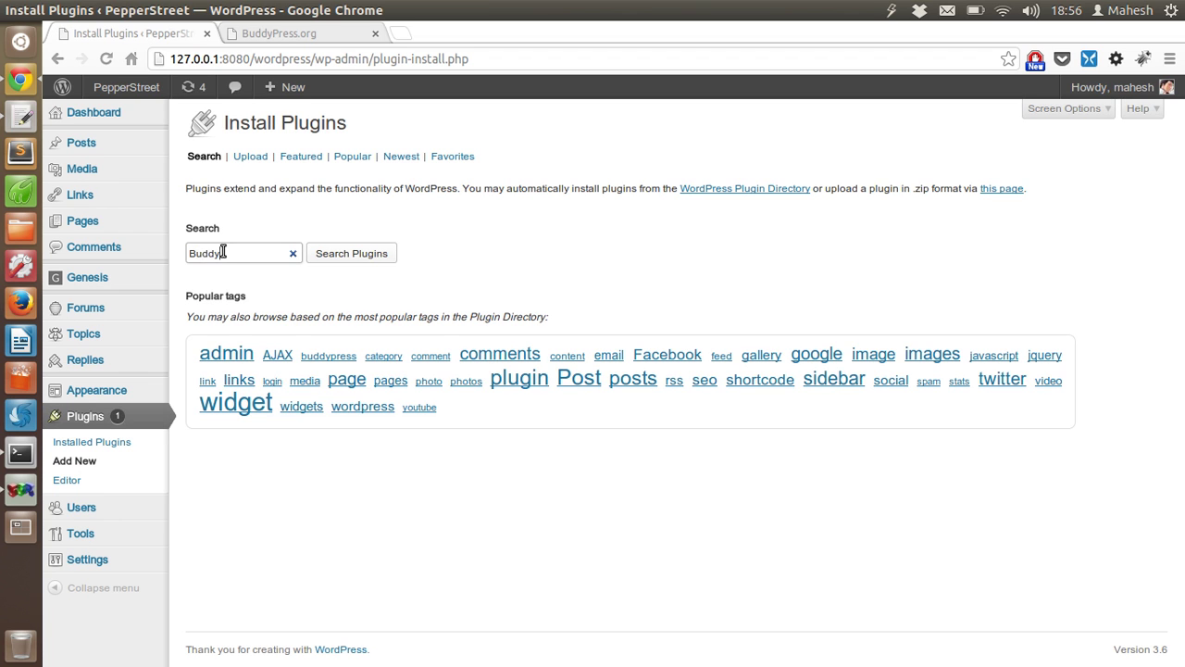
key("Return")
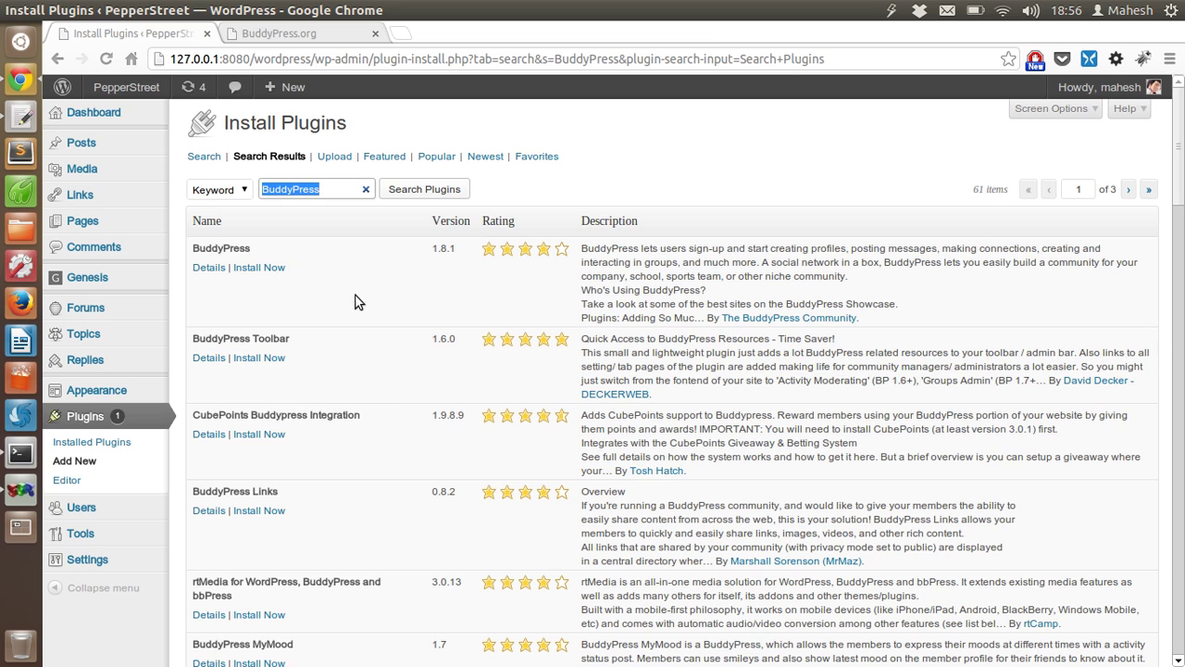
left_click(278, 270)
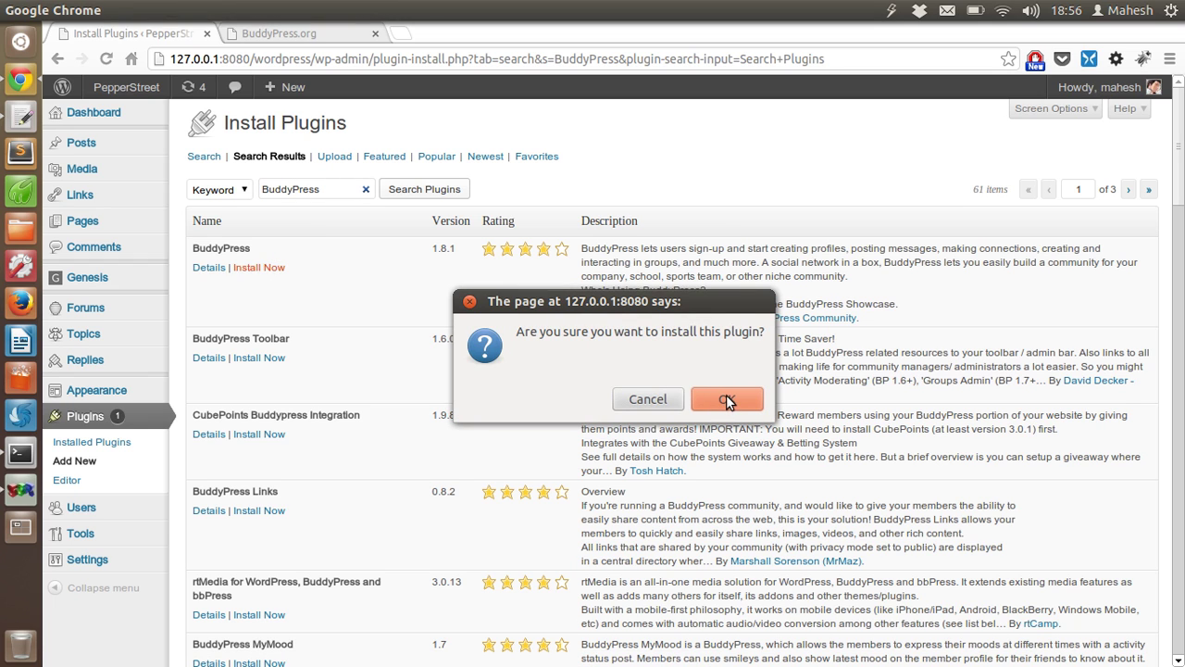
left_click(727, 399)
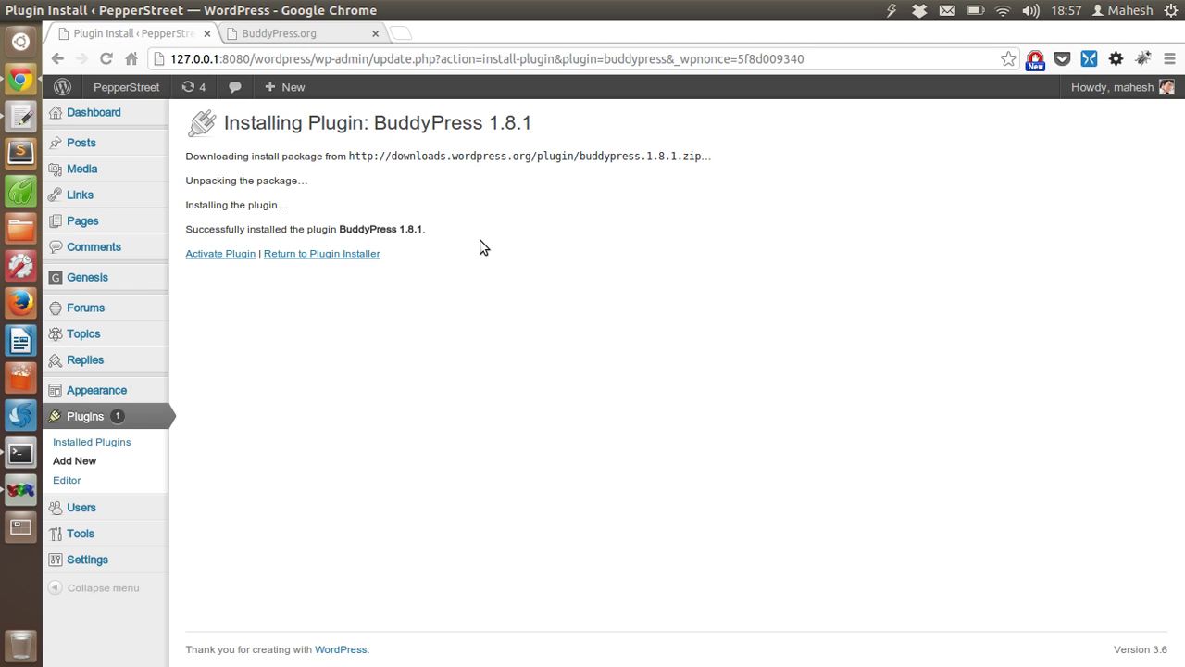
- Review the introductory BuddyPress description on the BuddyPress.org home page, then return to the plugin installation page
left_click(312, 35)
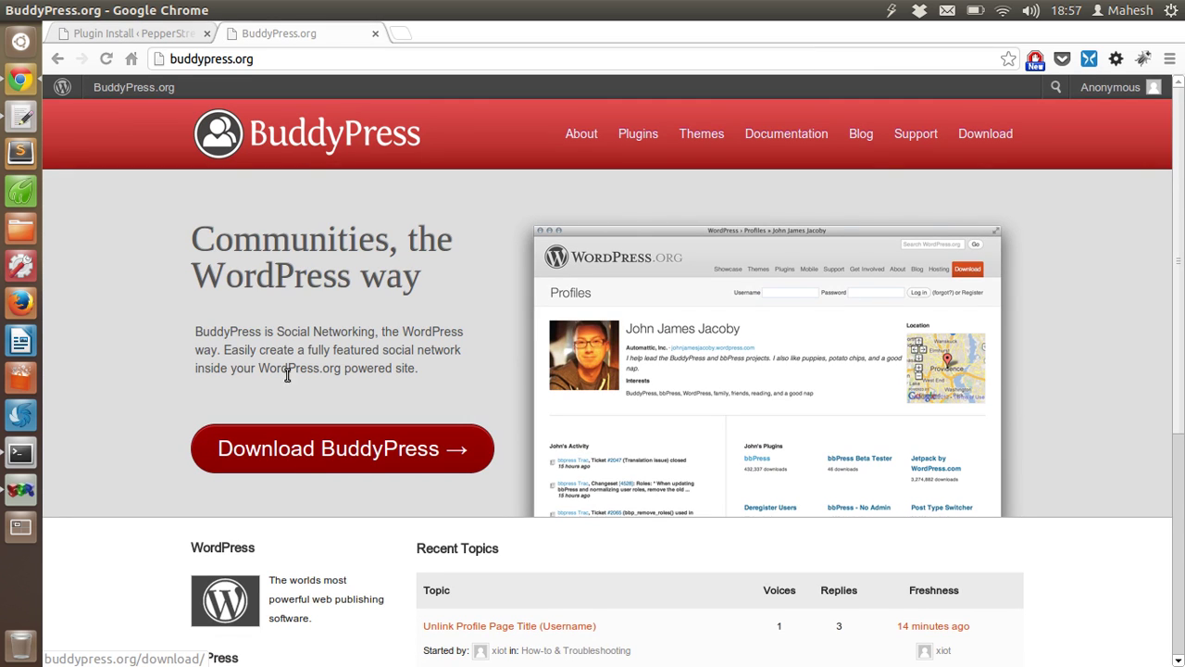
left_click_drag(194, 331, 428, 380)
left_click(429, 381)
left_click(169, 35)
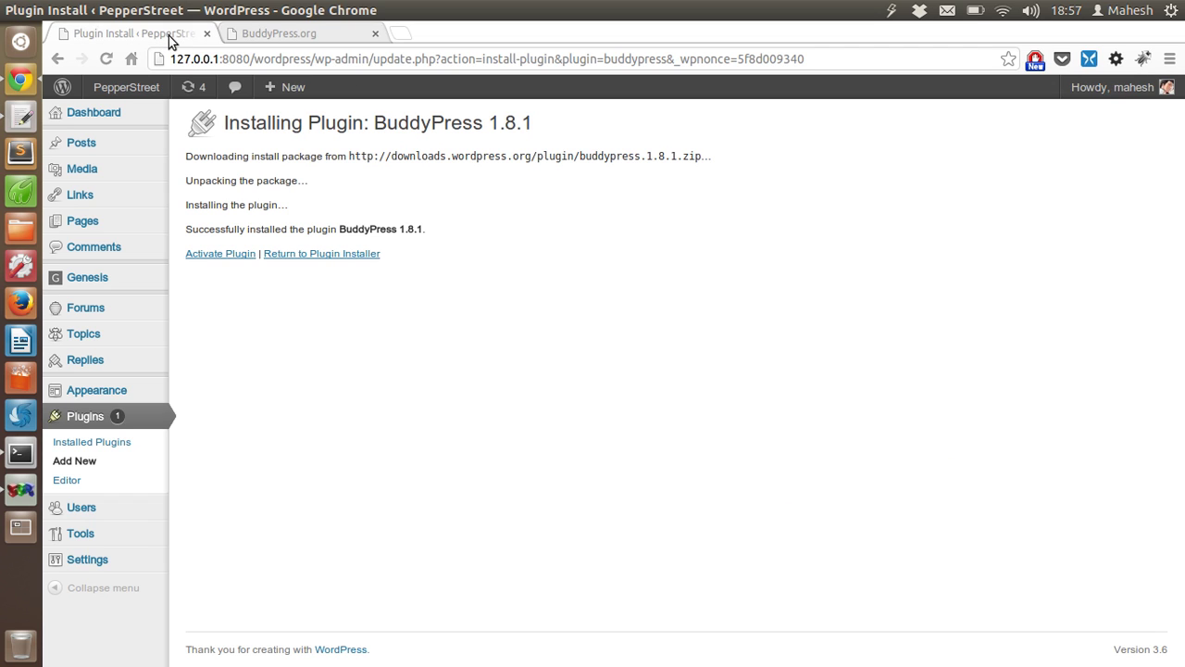
- Activate the installed BuddyPress plugin and open its component settings
left_click(241, 256)
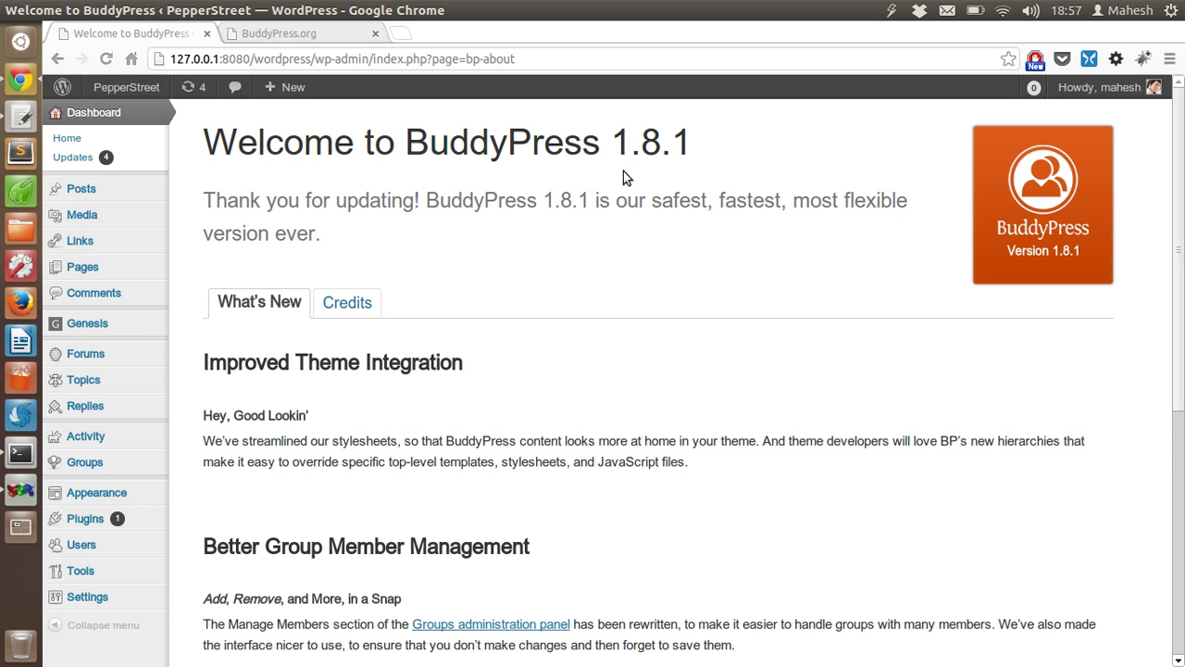
scroll(635, 183, "down", 2)
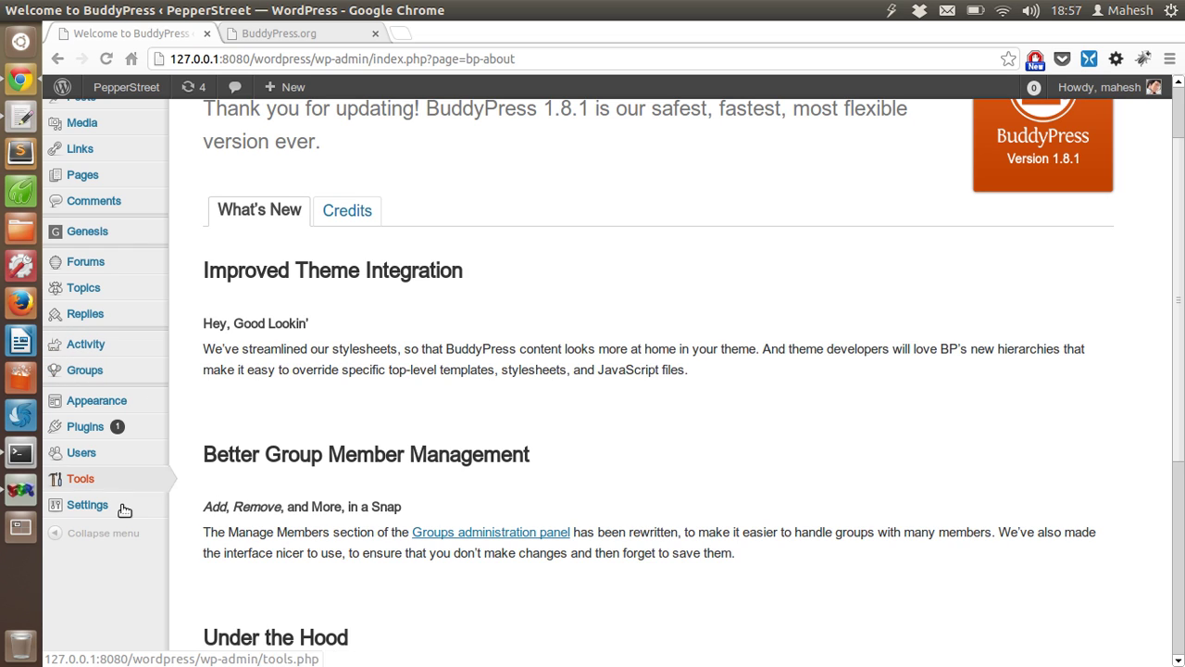
mouse_move(124, 510)
scroll(232, 524, "down", 2)
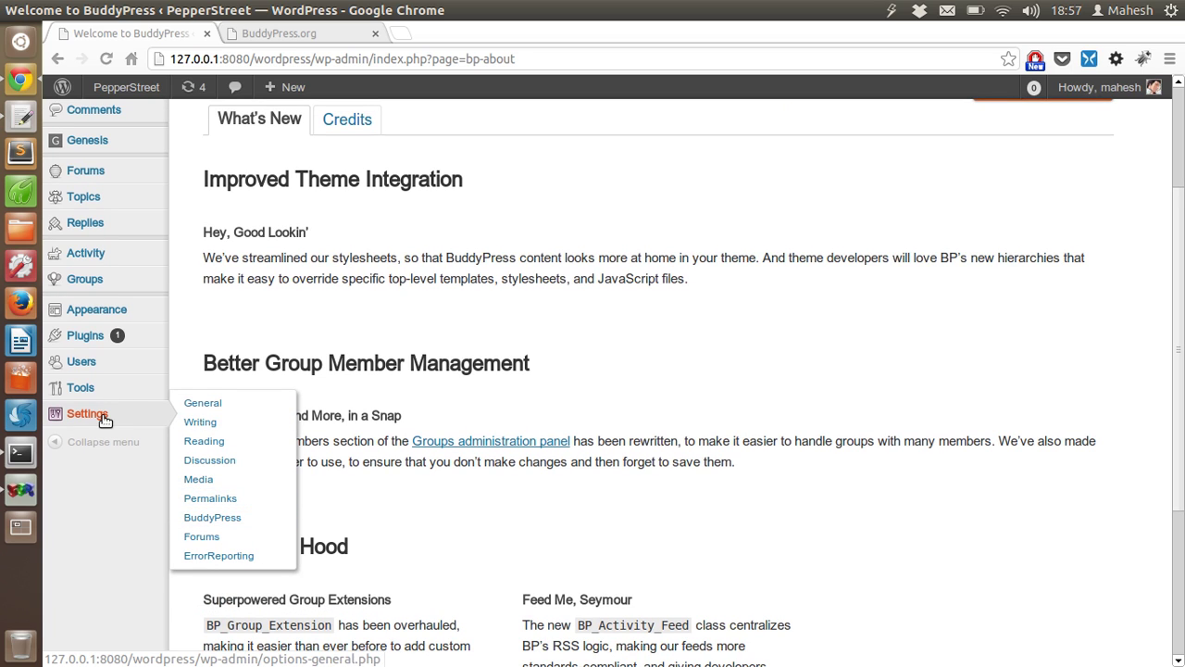
left_click(212, 517)
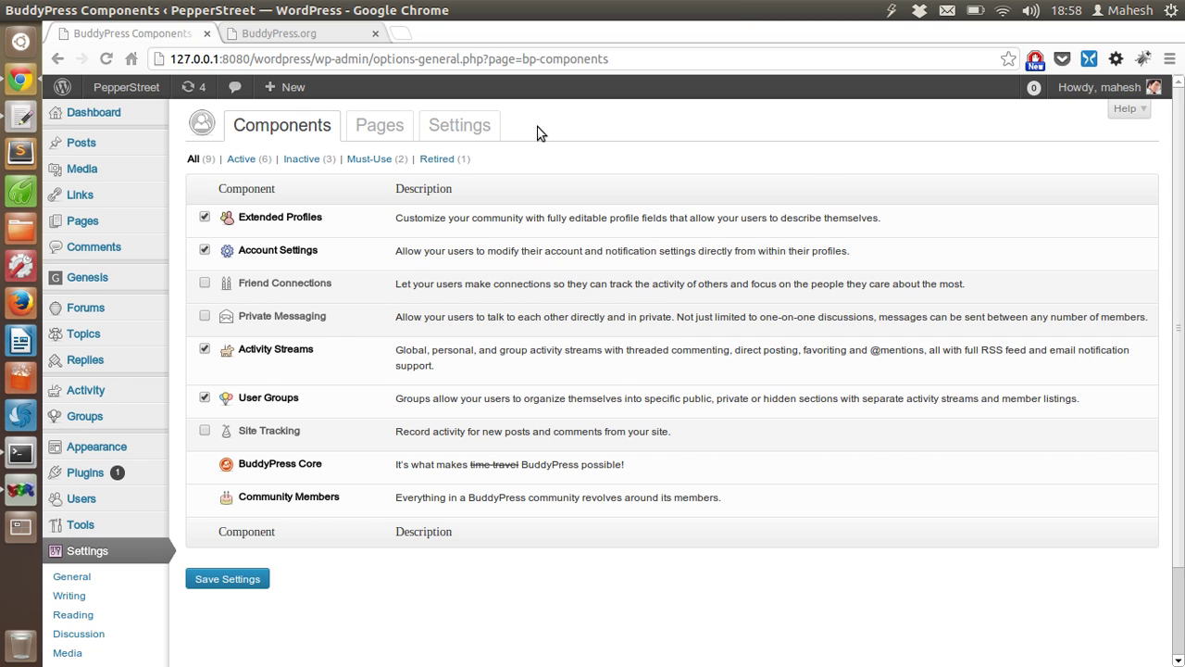
- Open the WordPress permalink settings and examine the selected URL structure
scroll(536, 134, "down", 2)
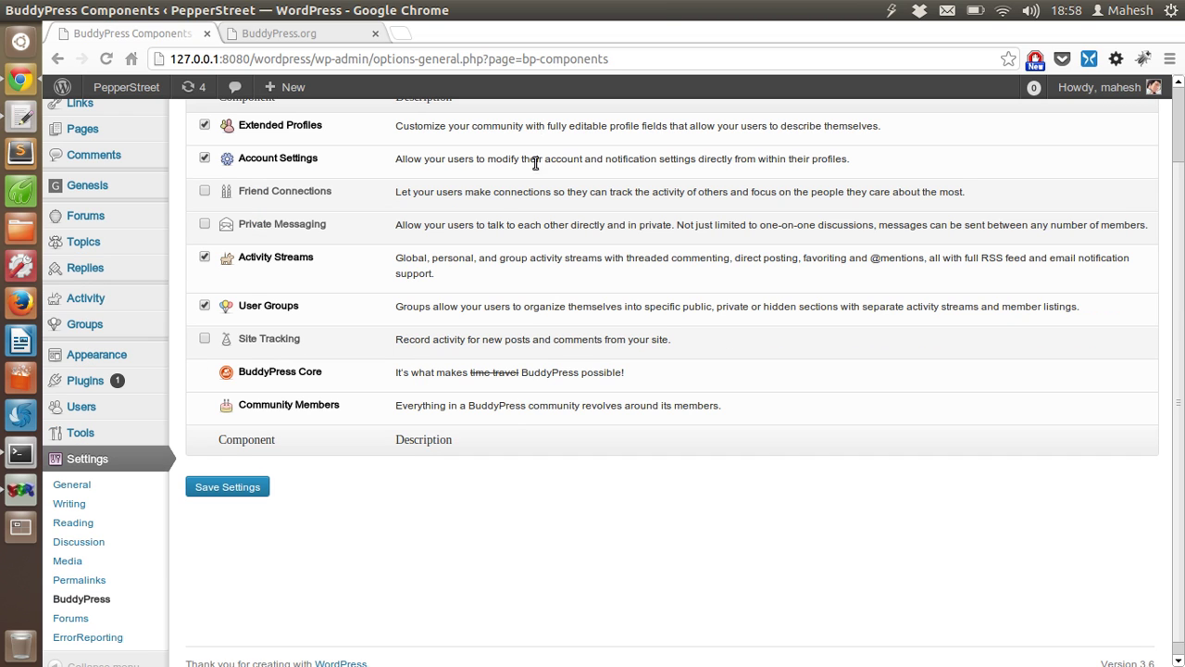
left_click(102, 580)
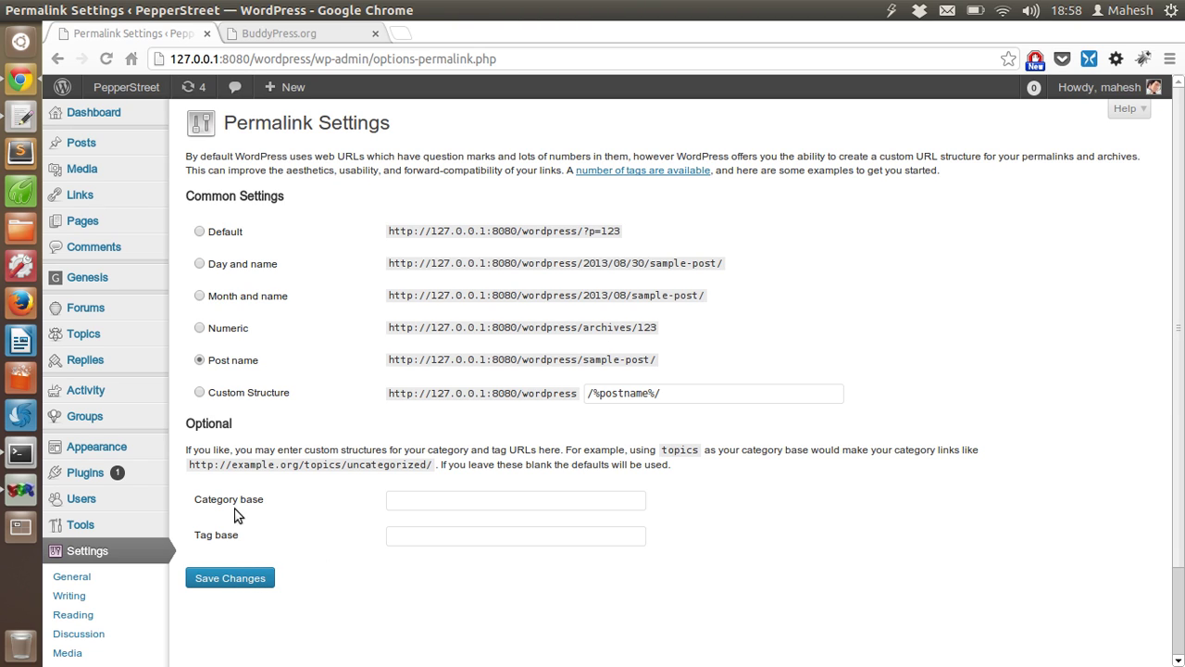
scroll(426, 282, "down", 3)
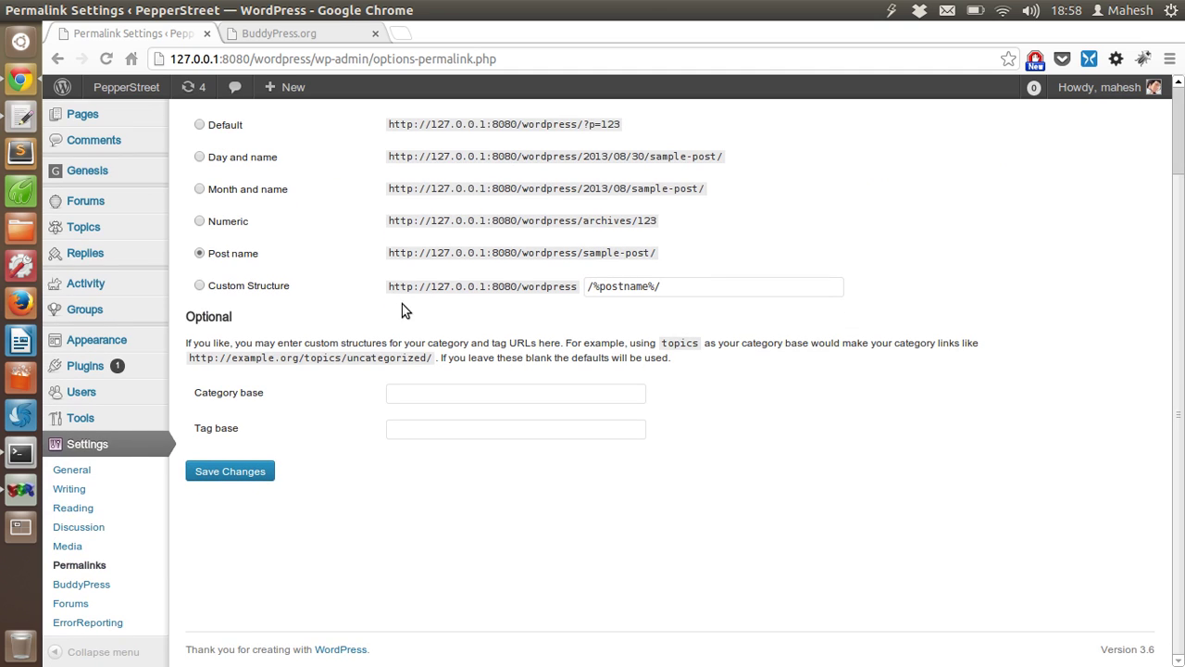
- View the PepperStreet site's front end in a new browser tab
mouse_move(119, 86)
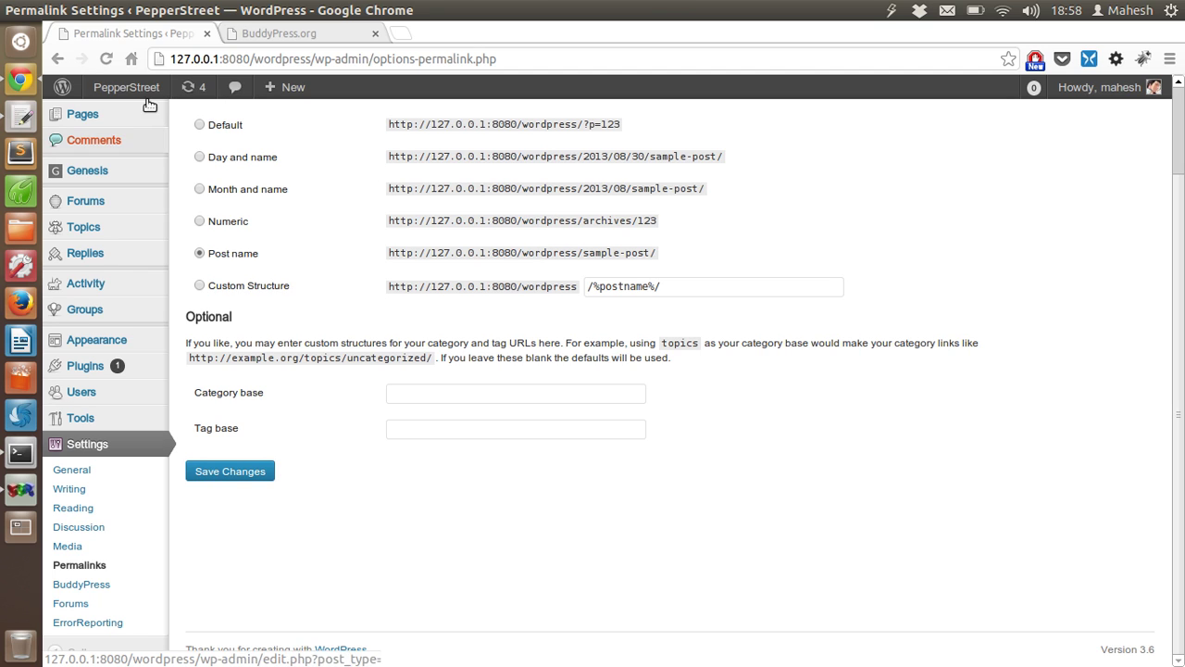
right_click(143, 117)
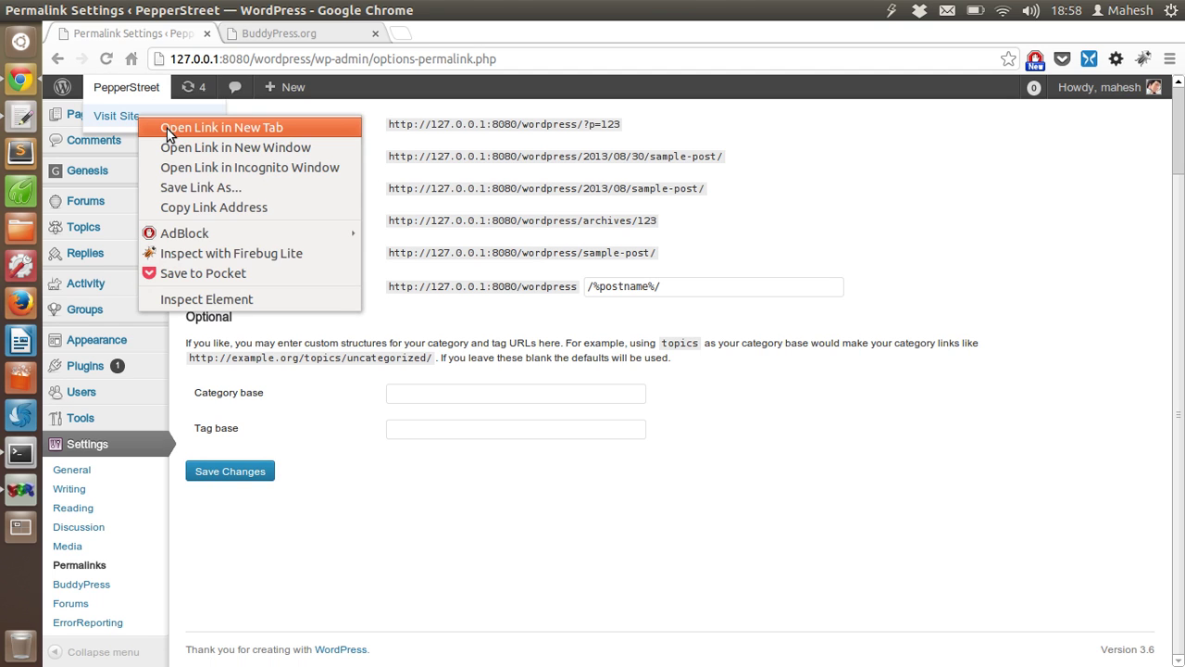
left_click(250, 128)
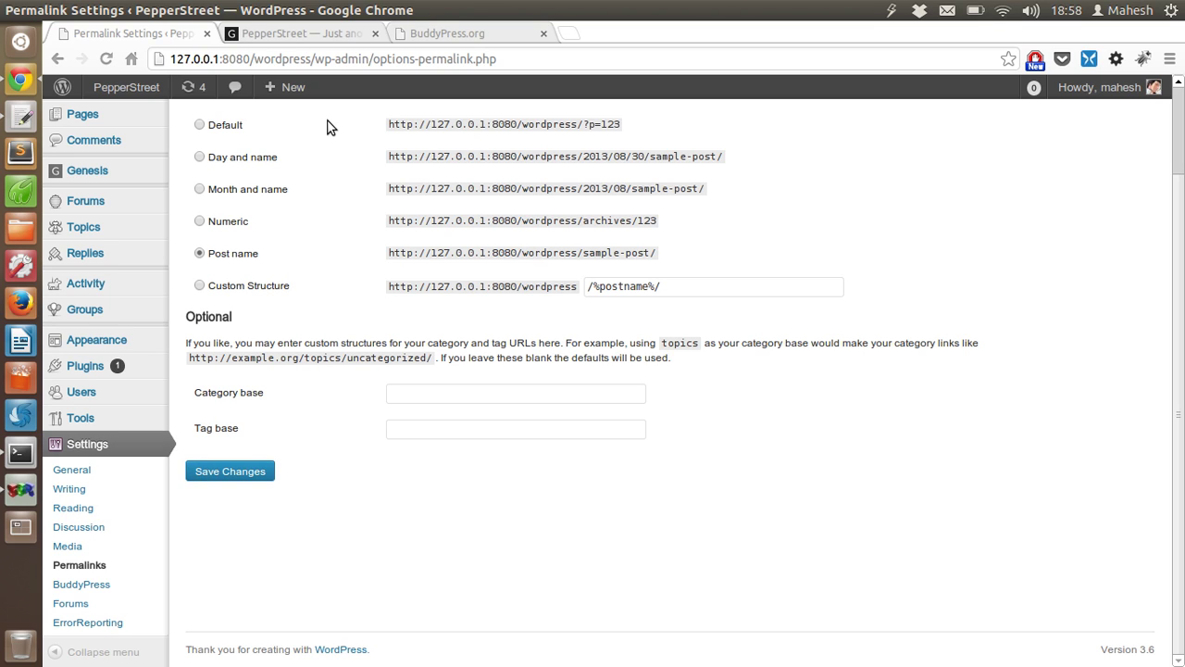
left_click(311, 32)
- Open a "Sample Post With Threaded Comments" post and examine the post-name part of its URL
scroll(167, 264, "down", 6)
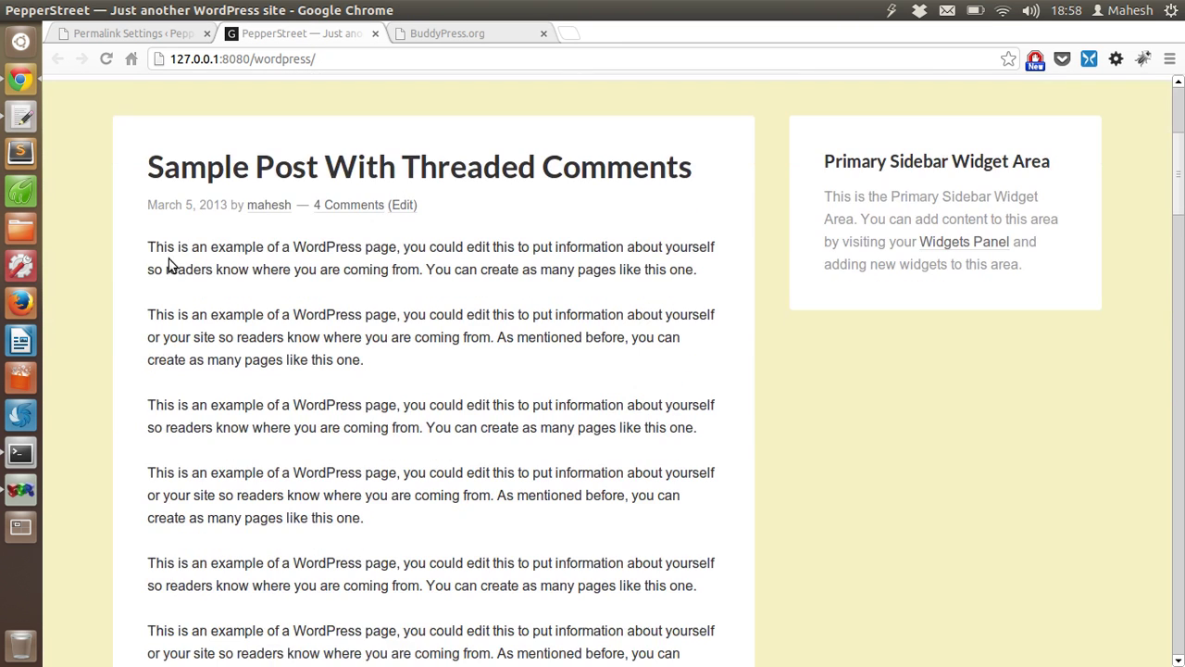
left_click(312, 163)
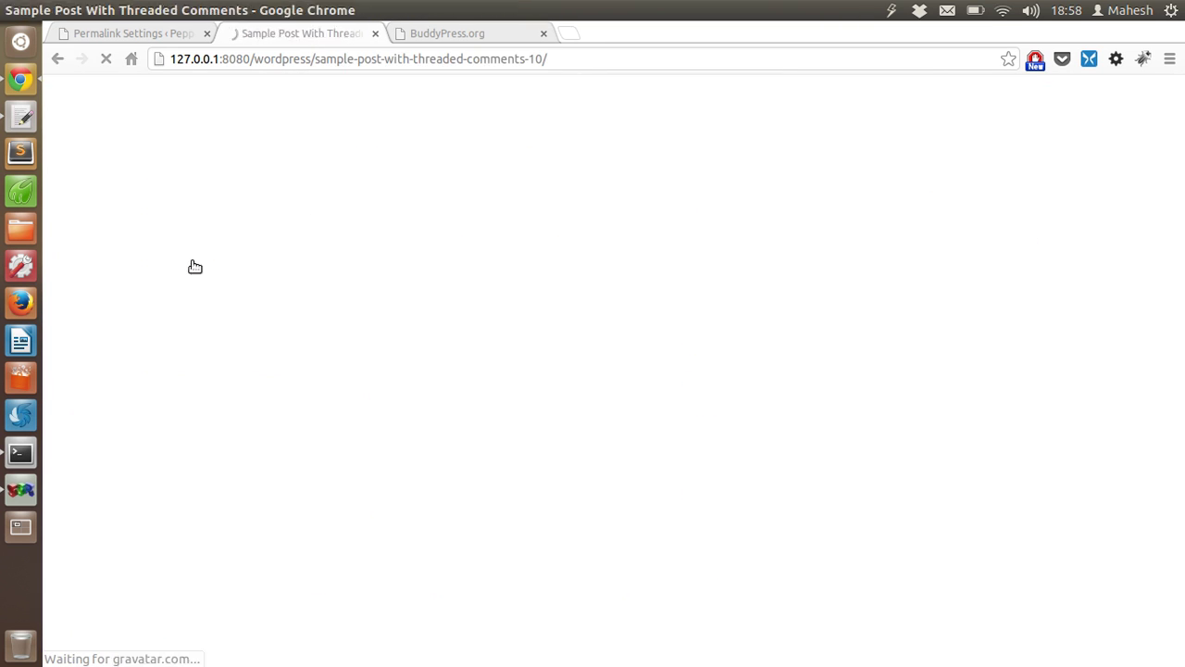
scroll(302, 533, "down", 5)
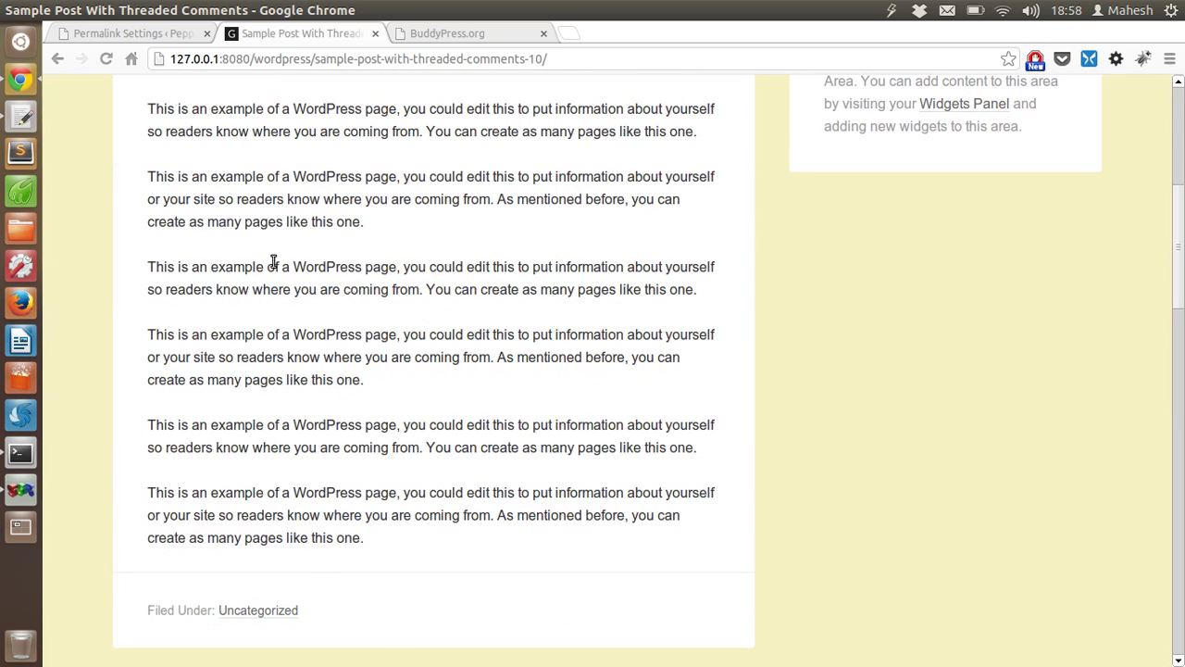
left_click_drag(315, 58, 554, 58)
left_click(554, 58)
key("ctrl+w")
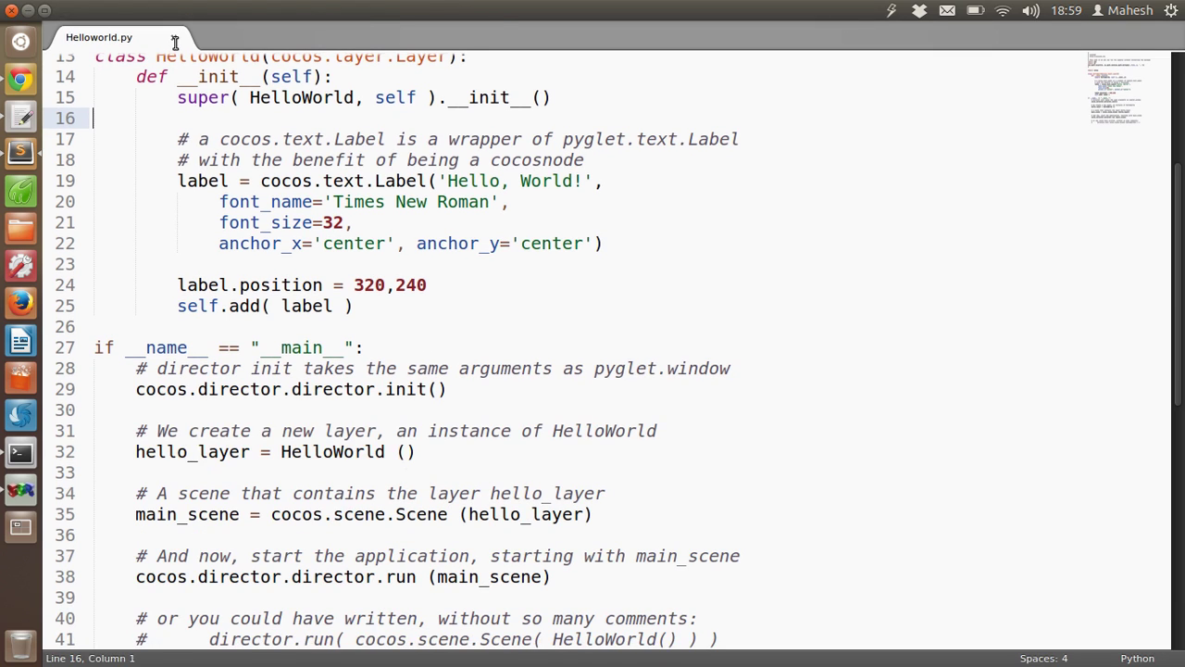
- In Sublime Text, close Helloworld.py and open the recent file ~/lampstack/apache2/conf/httpd.conf
left_click(173, 37)
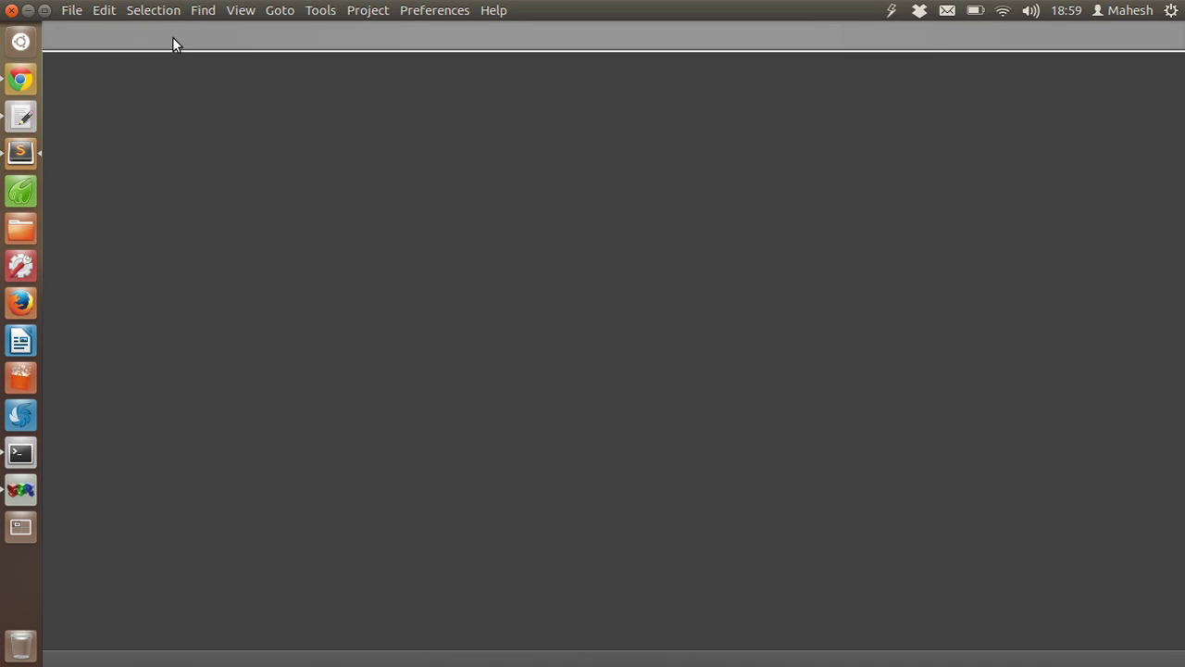
left_click(74, 9)
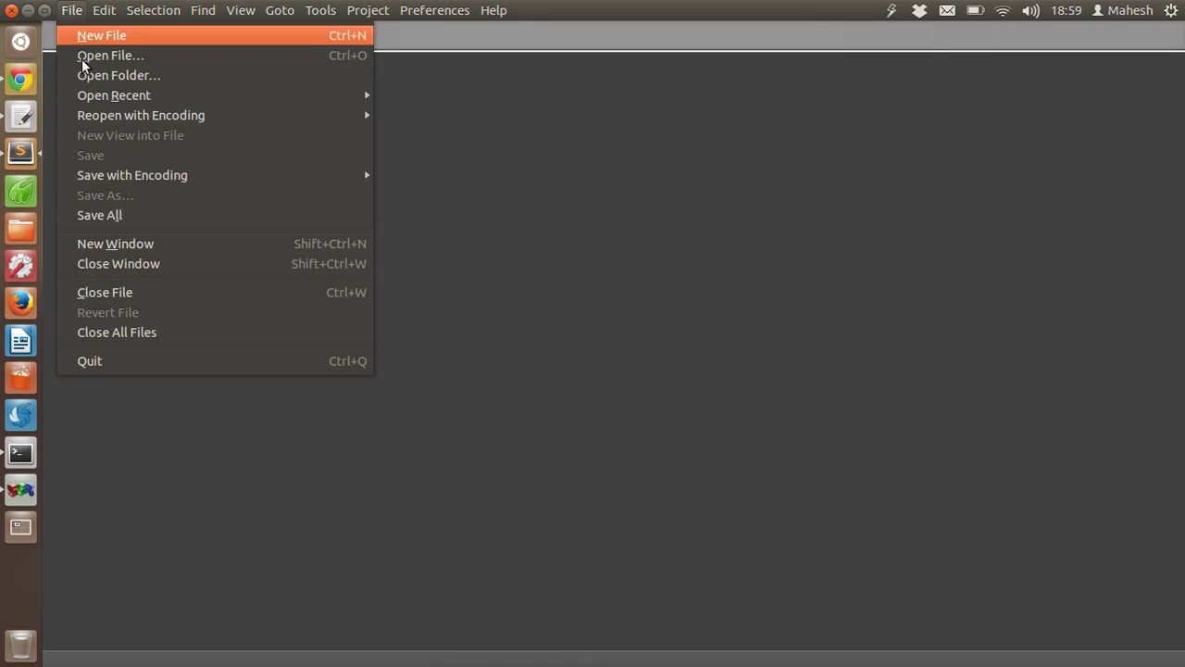
mouse_move(93, 104)
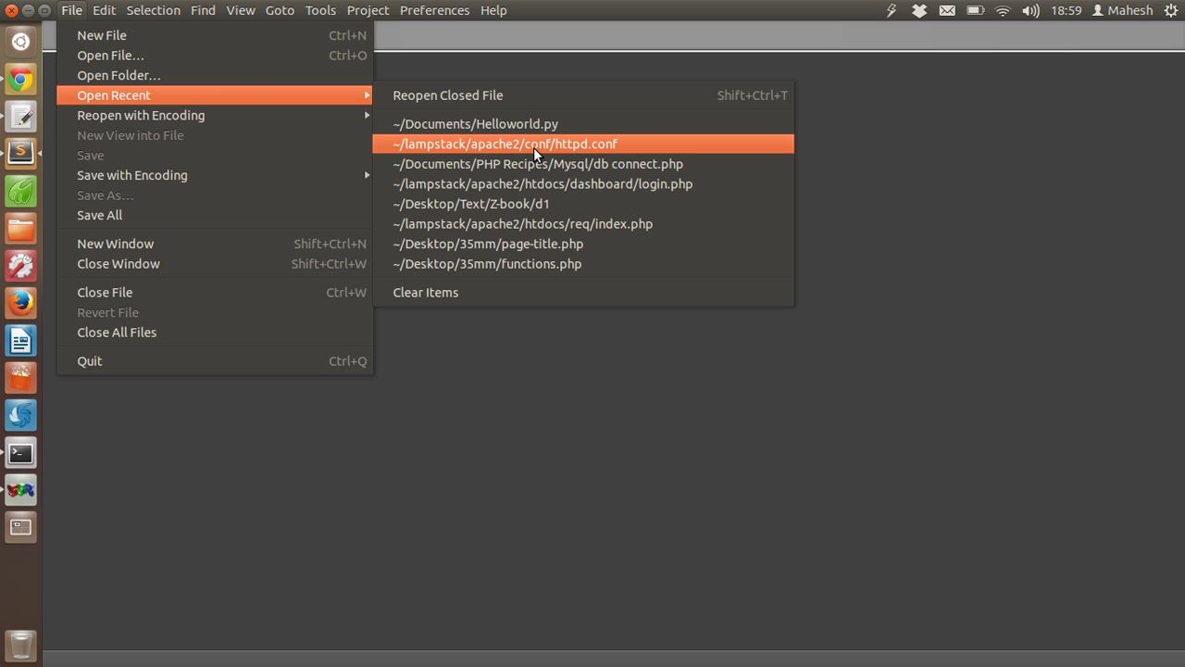
left_click(603, 146)
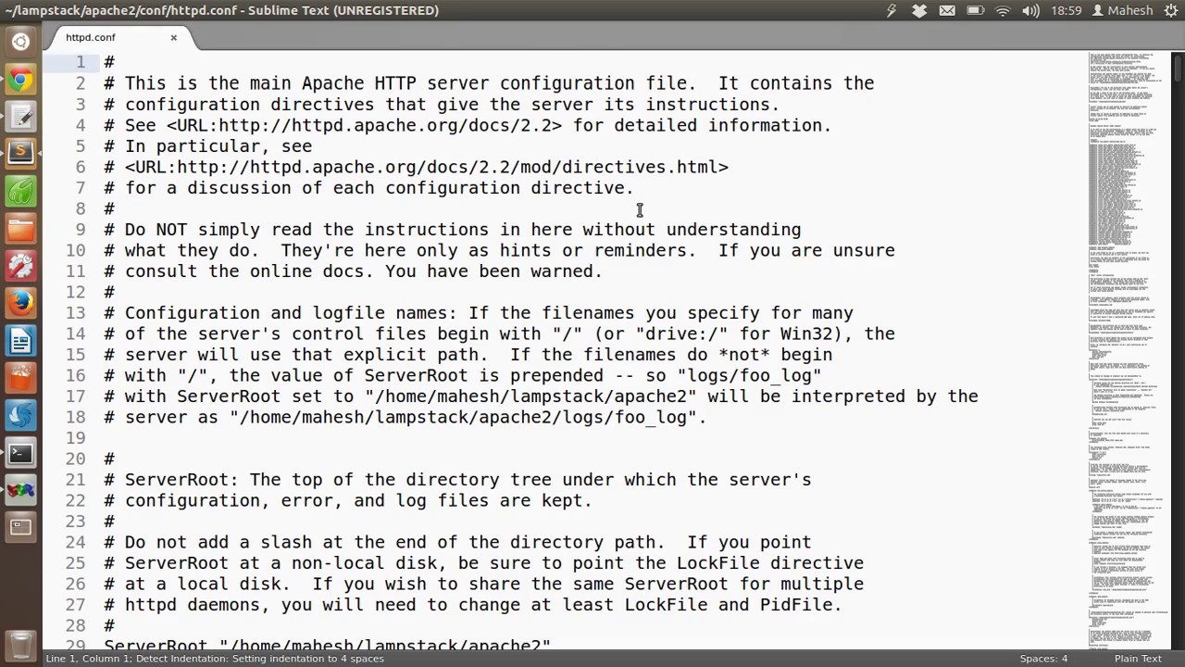
- Find the root Directory block in httpd.conf and examine its AllowOverride directive
scroll(640, 197, "down", 6)
scroll(641, 197, "down", 3)
scroll(648, 190, "down", 12)
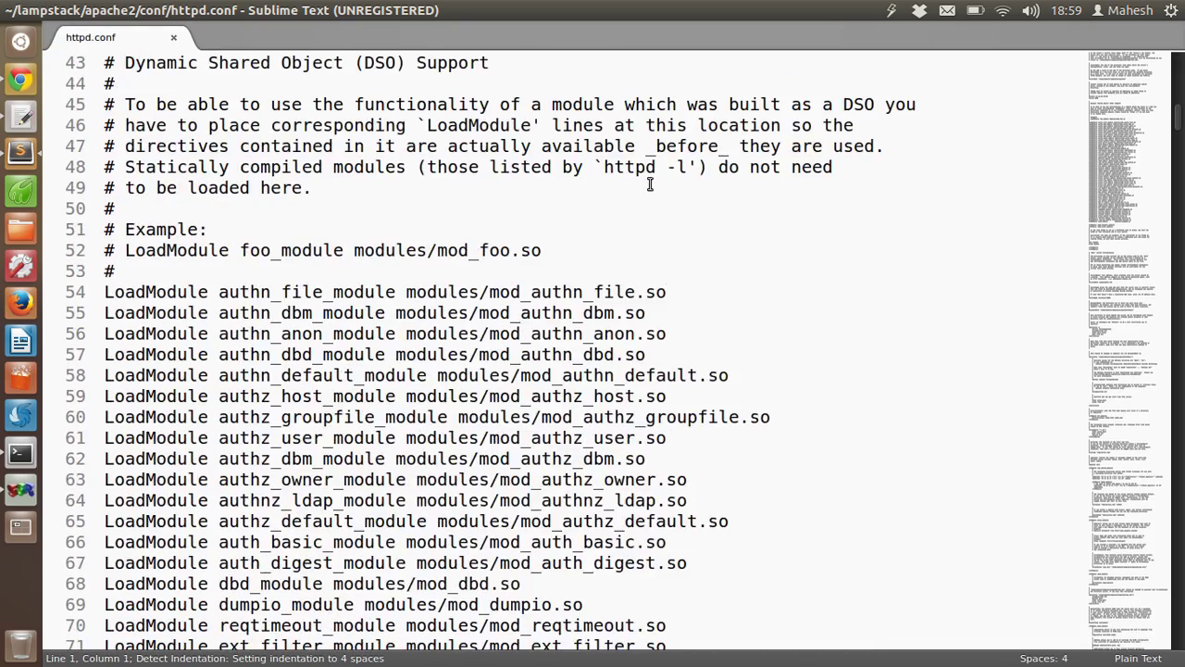
scroll(651, 185, "down", 17)
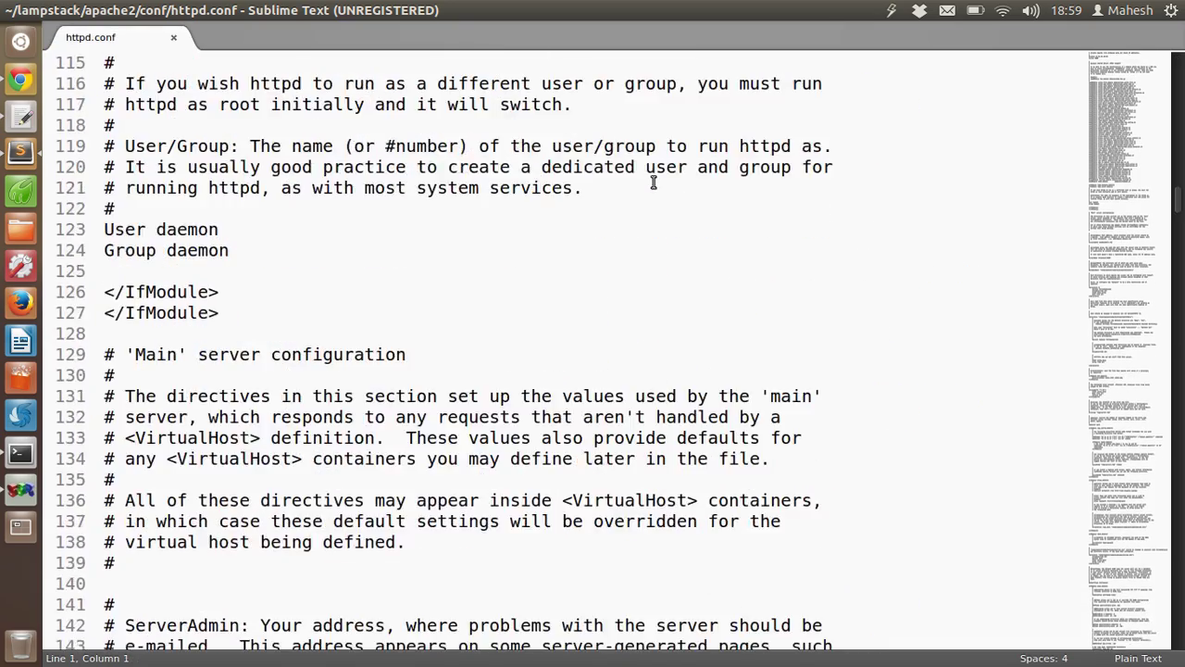
scroll(653, 183, "up", 3)
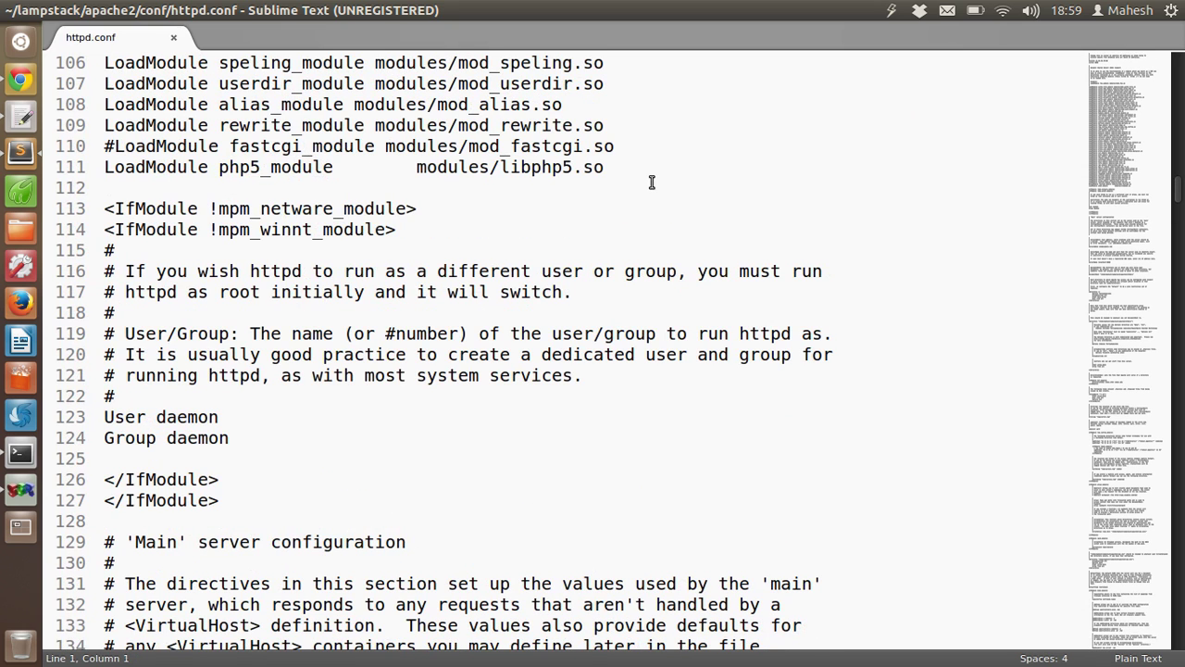
scroll(651, 186, "down", 10)
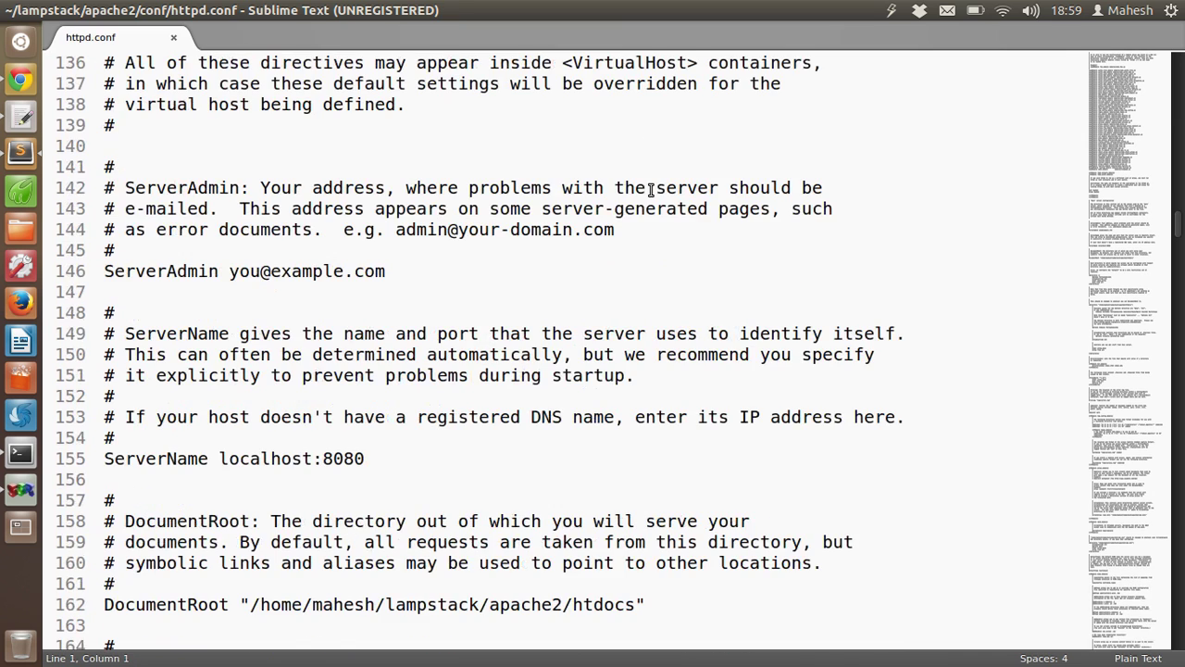
scroll(651, 189, "down", 6)
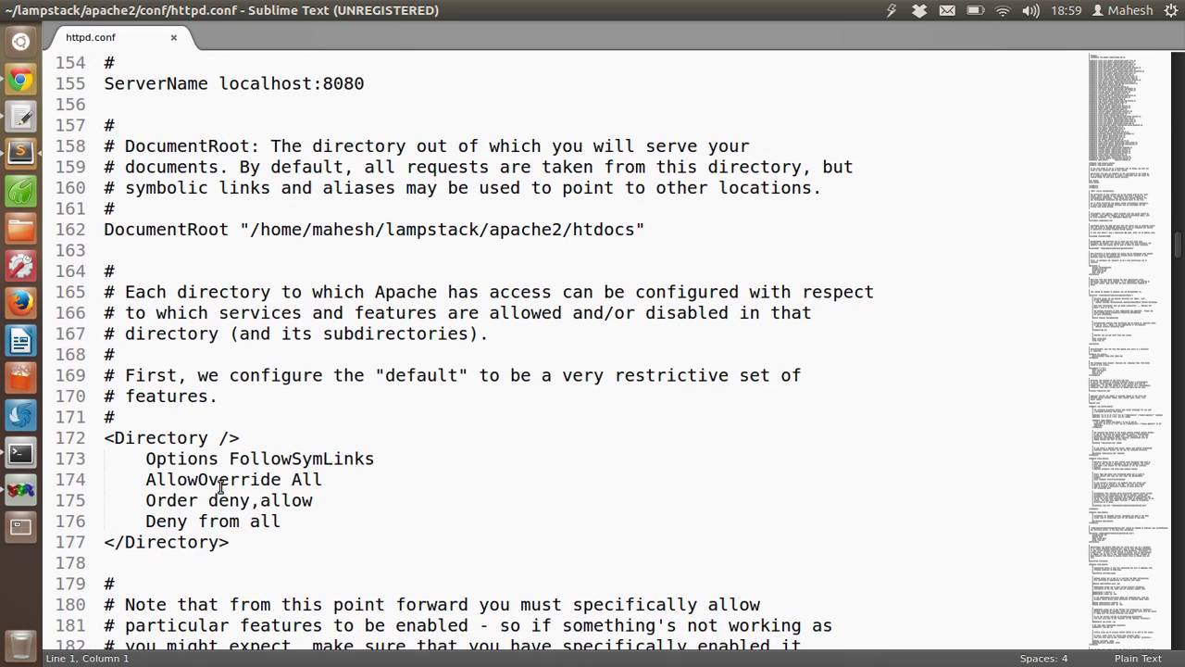
left_click_drag(152, 478, 324, 479)
left_click(294, 479)
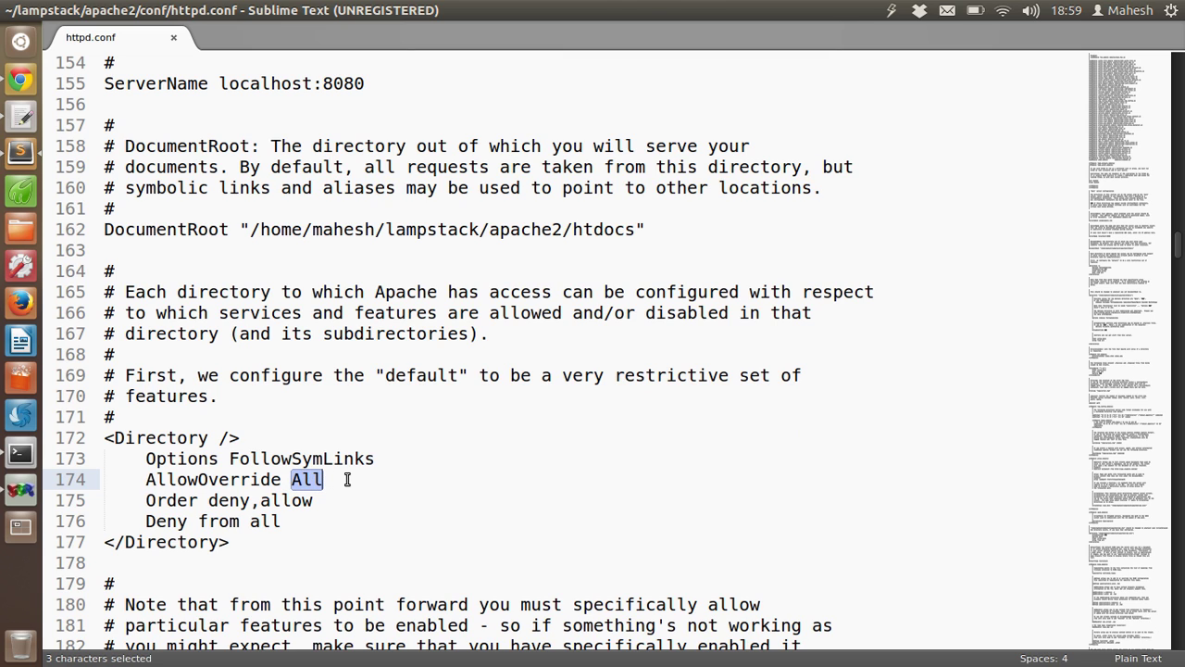
left_click(347, 482)
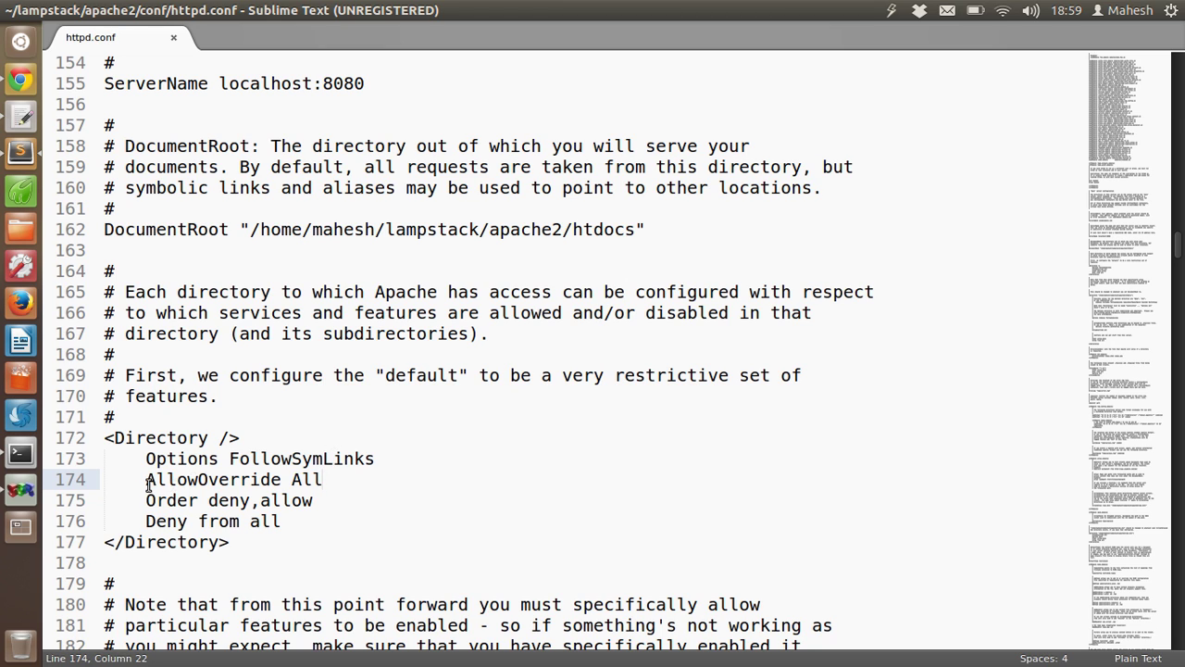
left_click_drag(146, 478, 326, 479)
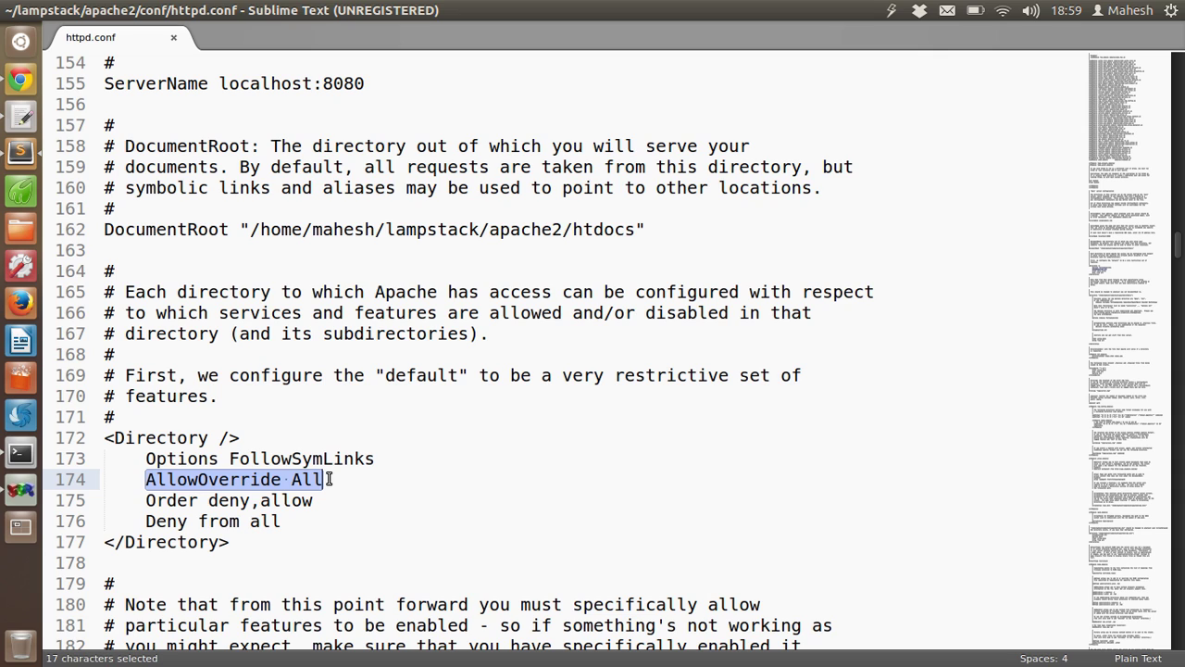
- Highlight the AllowOverride All line inside the root Directory block of httpd.conf for a closer look
left_click(331, 479)
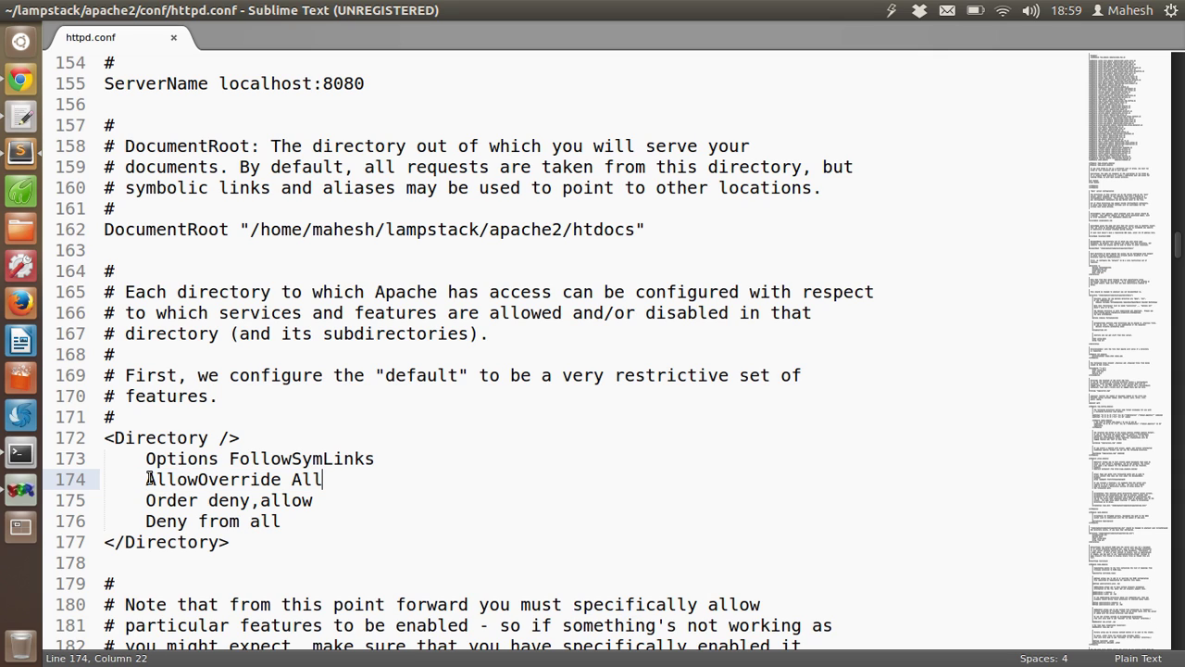
left_click_drag(149, 479, 316, 482)
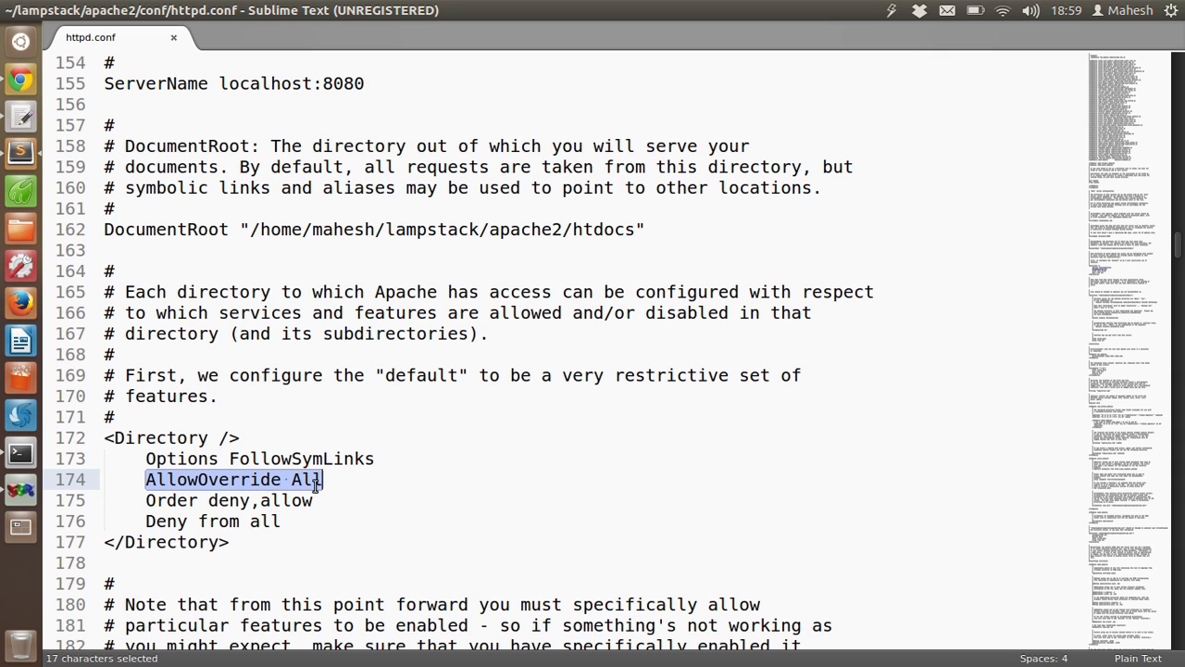
left_click(188, 437)
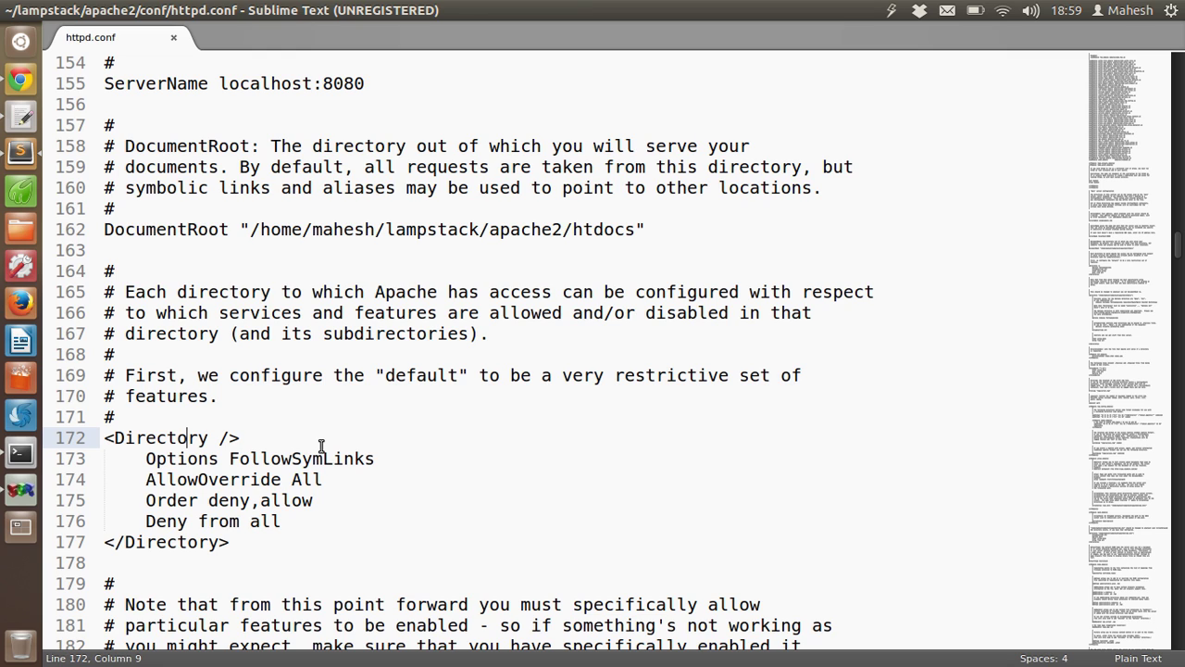
left_click_drag(146, 478, 334, 474)
left_click(336, 475)
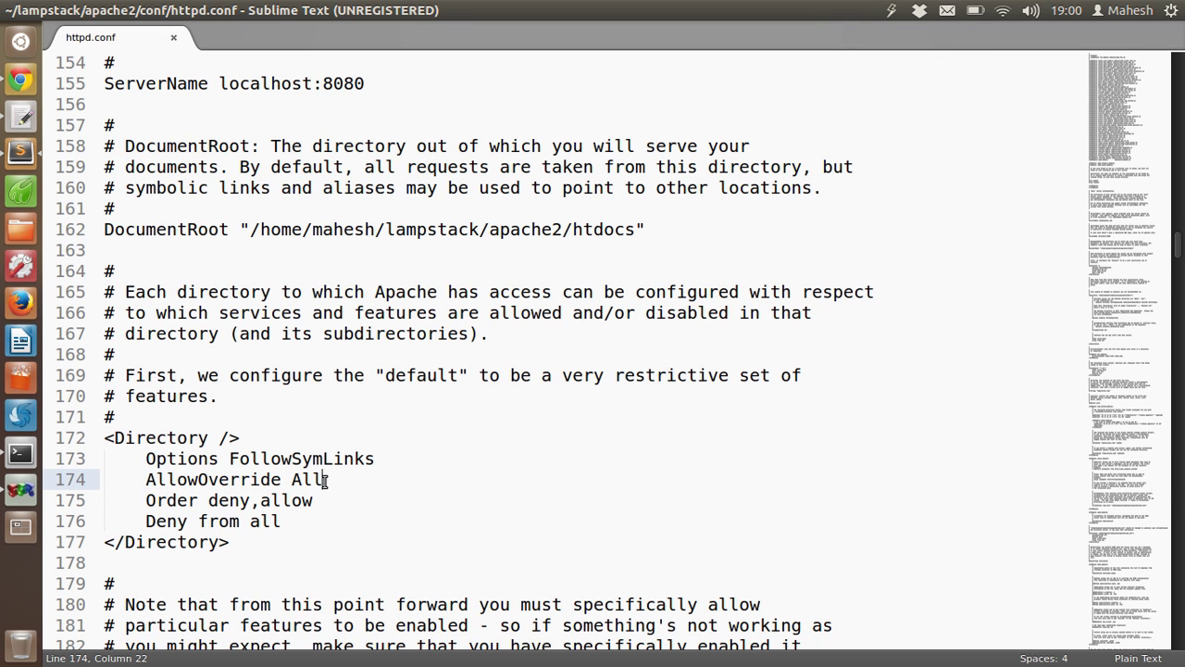
- Examine the AllowOverride directive in the htdocs Directory block and compare it with the root Directory block
scroll(583, 295, "down", 5)
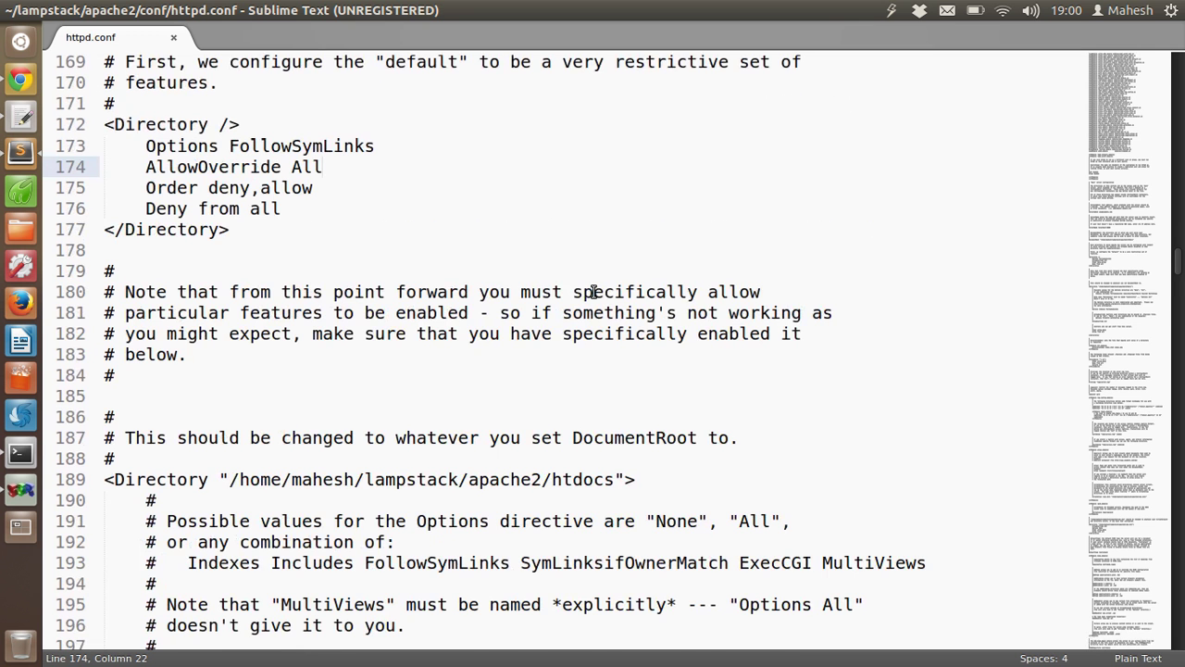
scroll(593, 291, "down", 3)
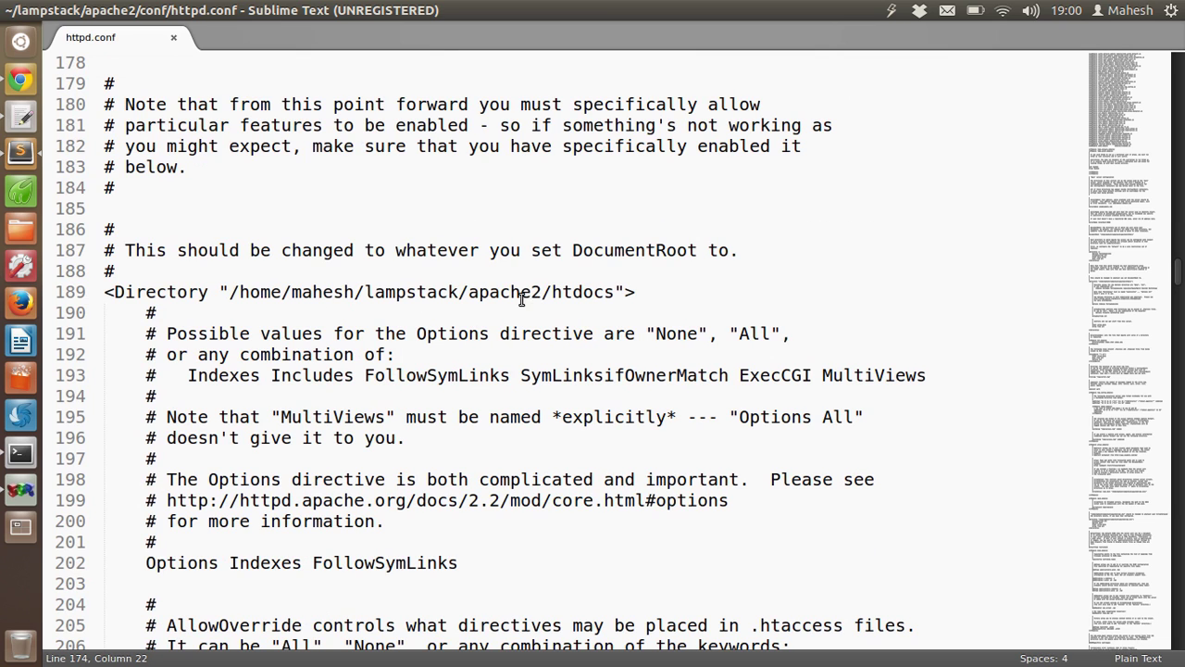
scroll(514, 292, "down", 5)
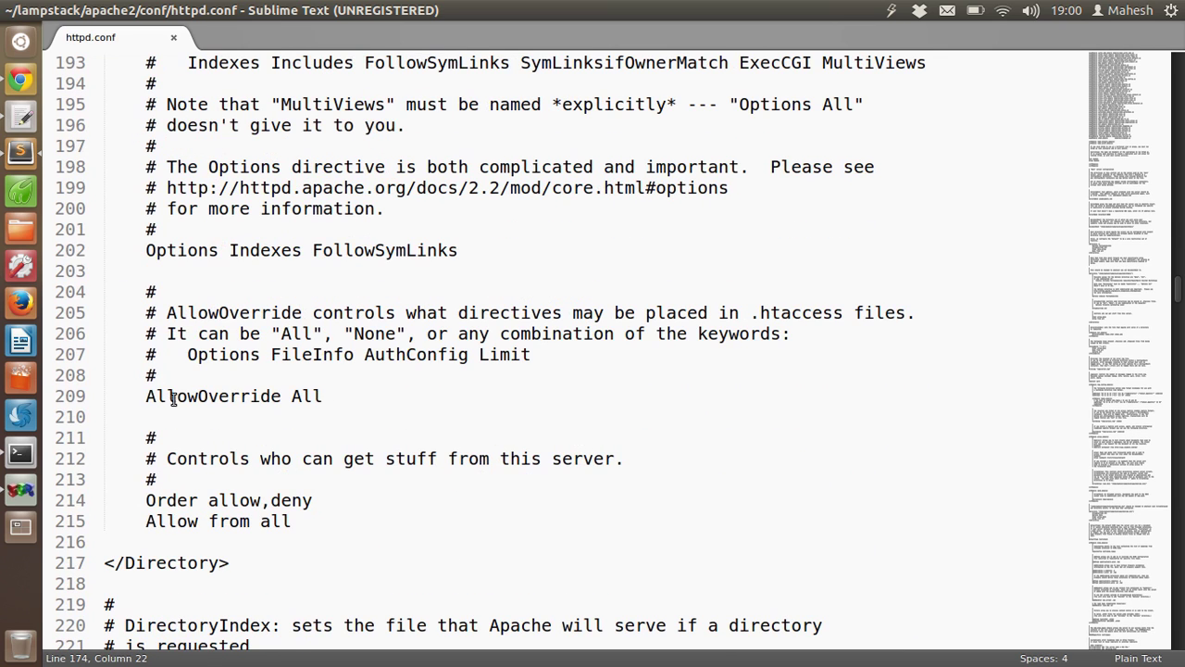
scroll(456, 352, "up", 4)
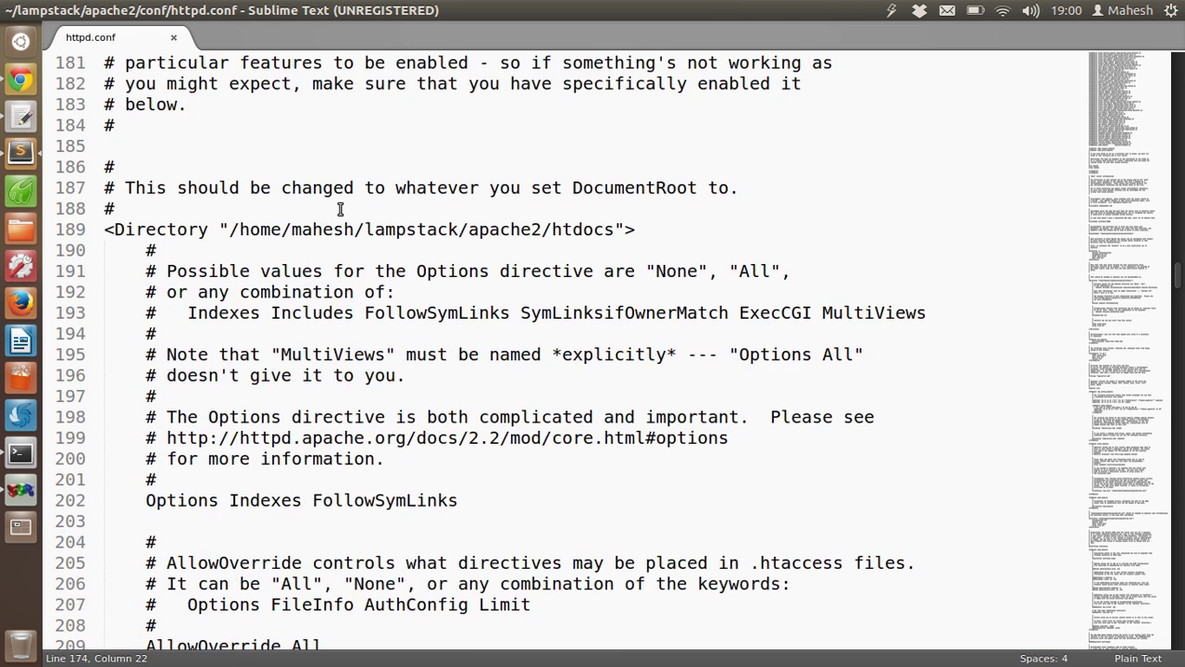
scroll(417, 230, "up", 7)
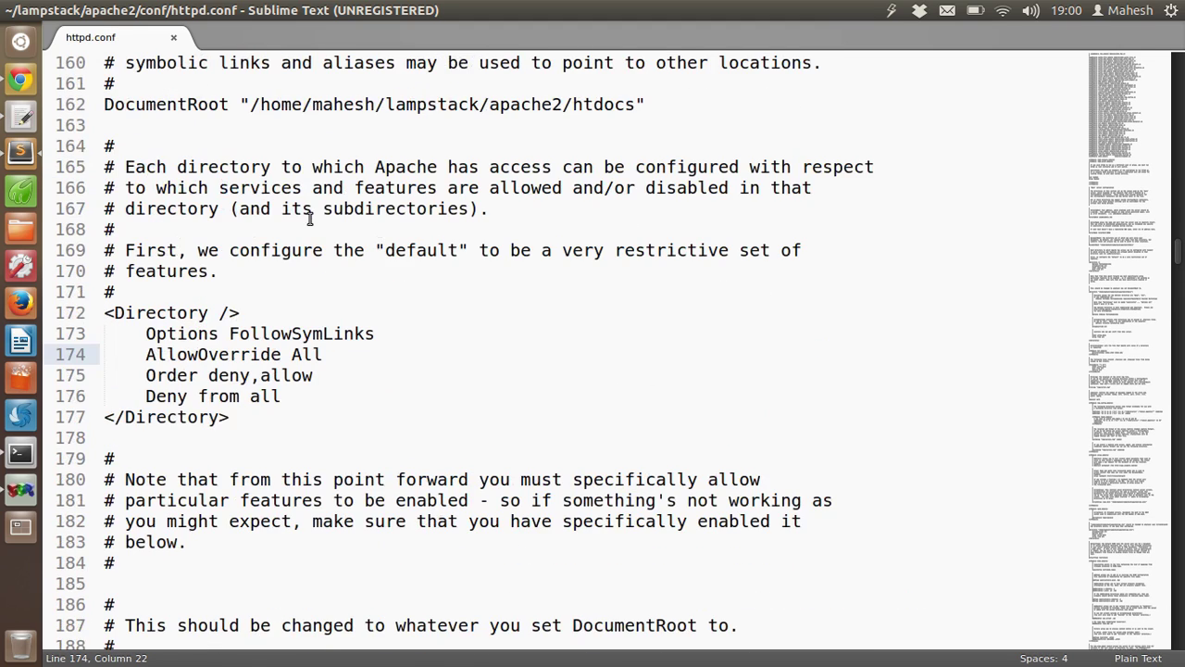
scroll(323, 293, "down", 19)
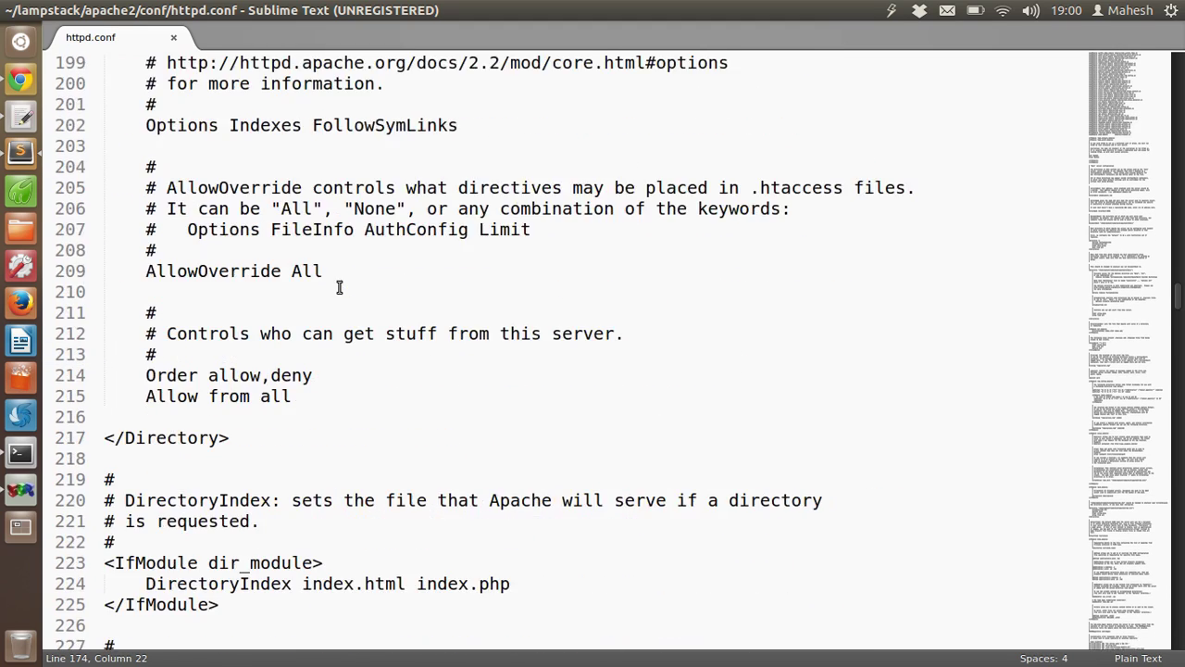
scroll(402, 278, "up", 4)
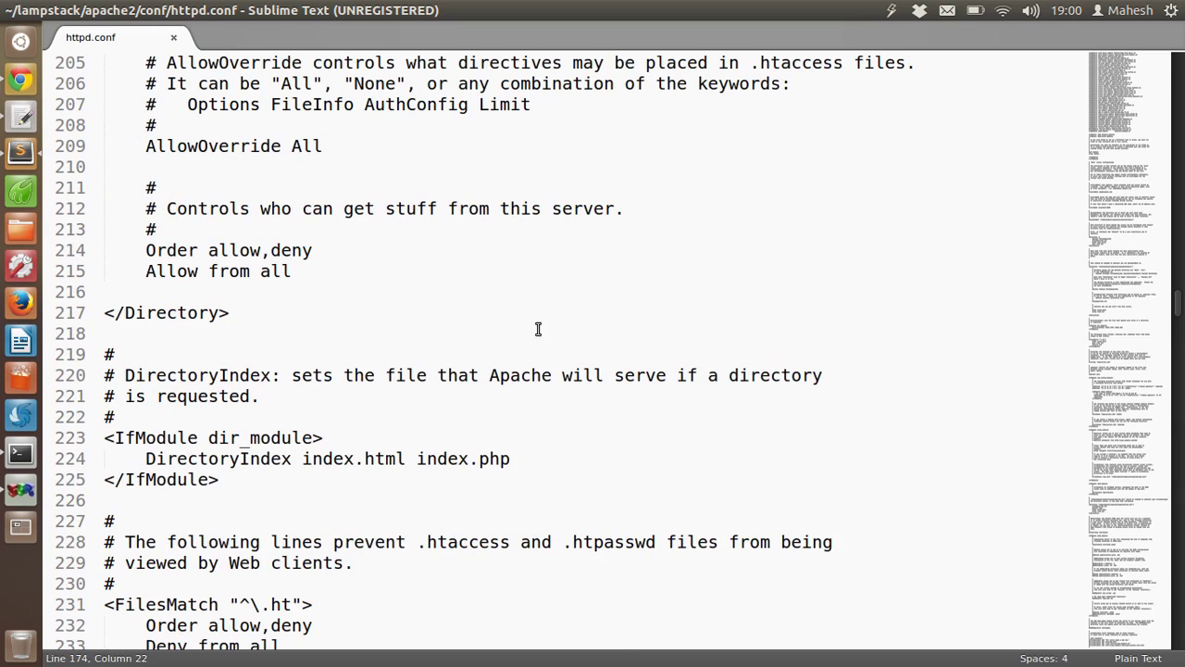
- Search httpd.conf for "AllowOverride" and go through the matches to the directive in the htdocs Directory block
key("ctrl+f")
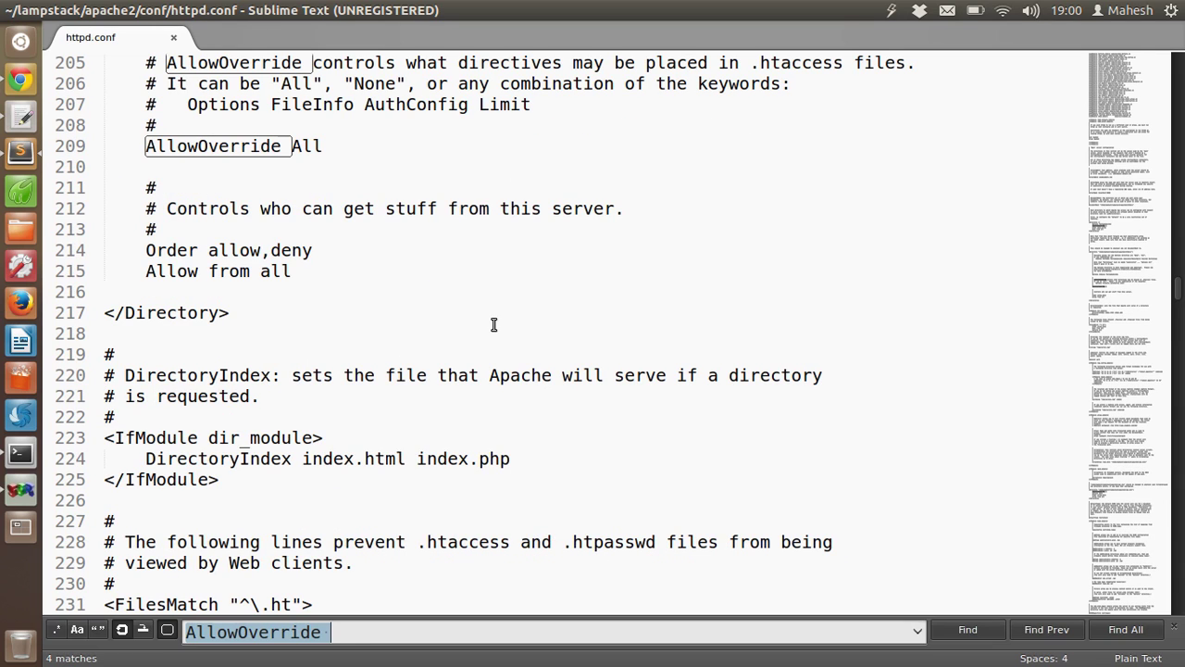
key("Right")
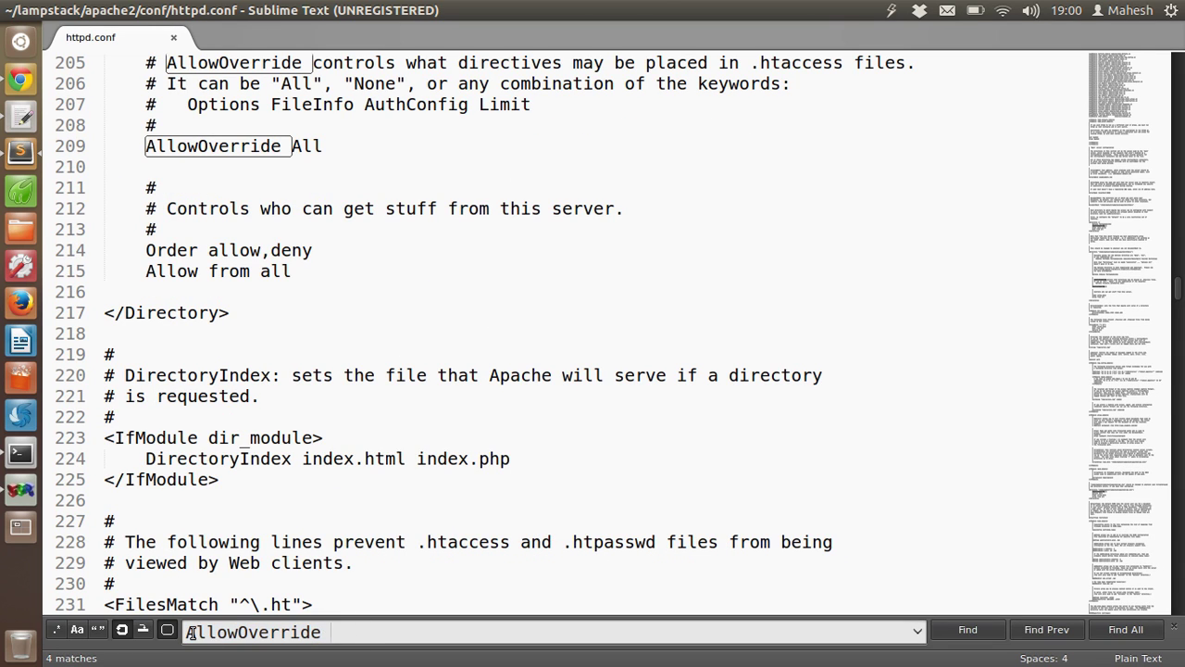
left_click(957, 633)
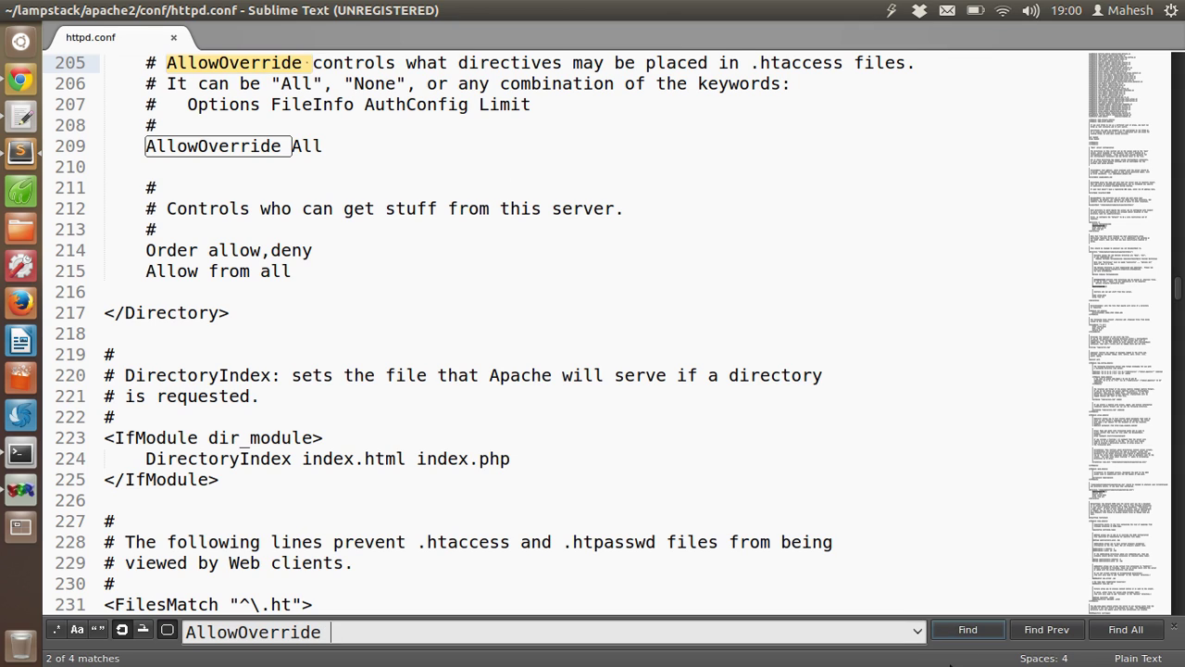
left_click(963, 633)
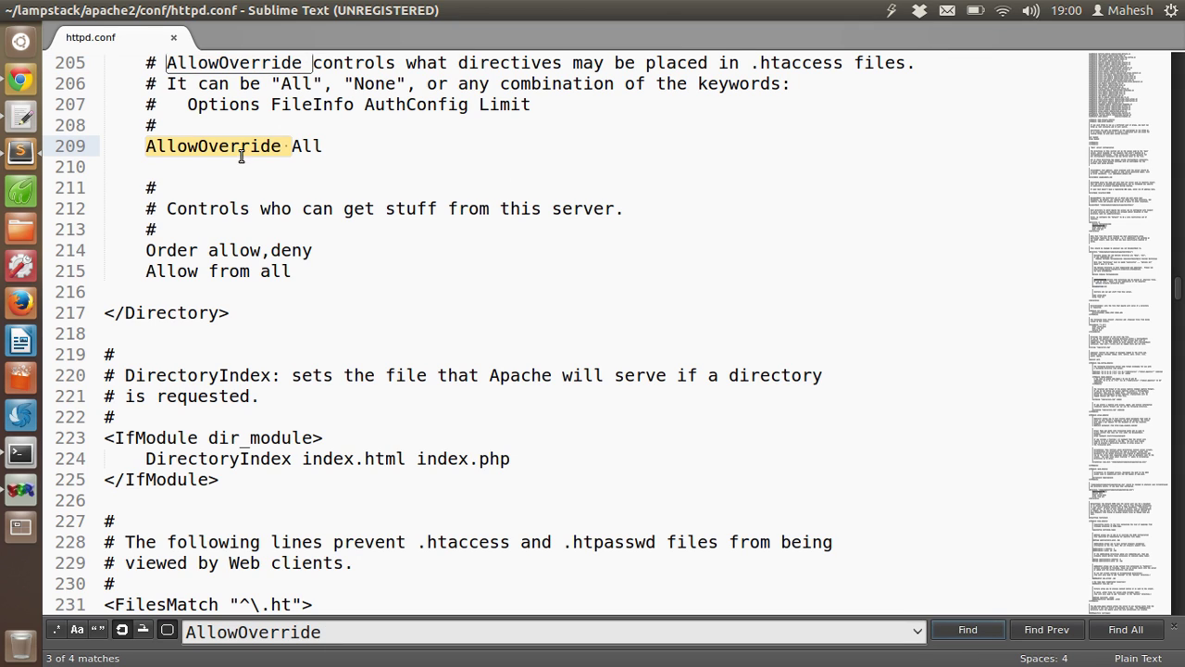
left_click(320, 146)
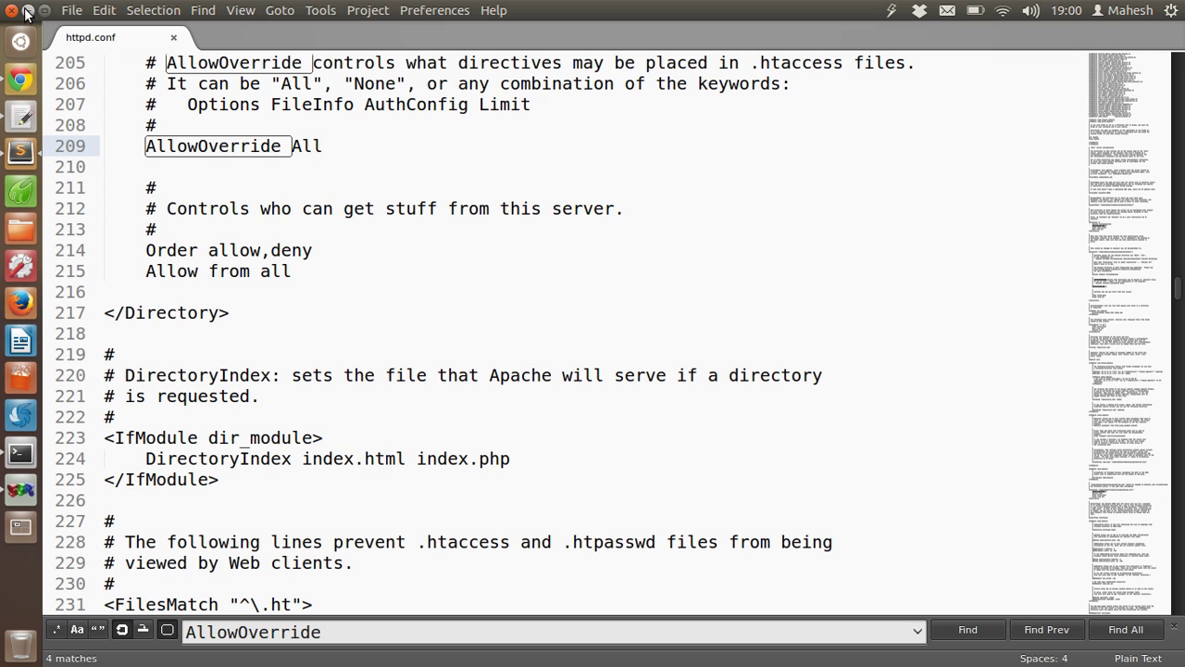
- Switch to Chrome and open the BuddyPress settings from the WordPress admin
left_click(18, 91)
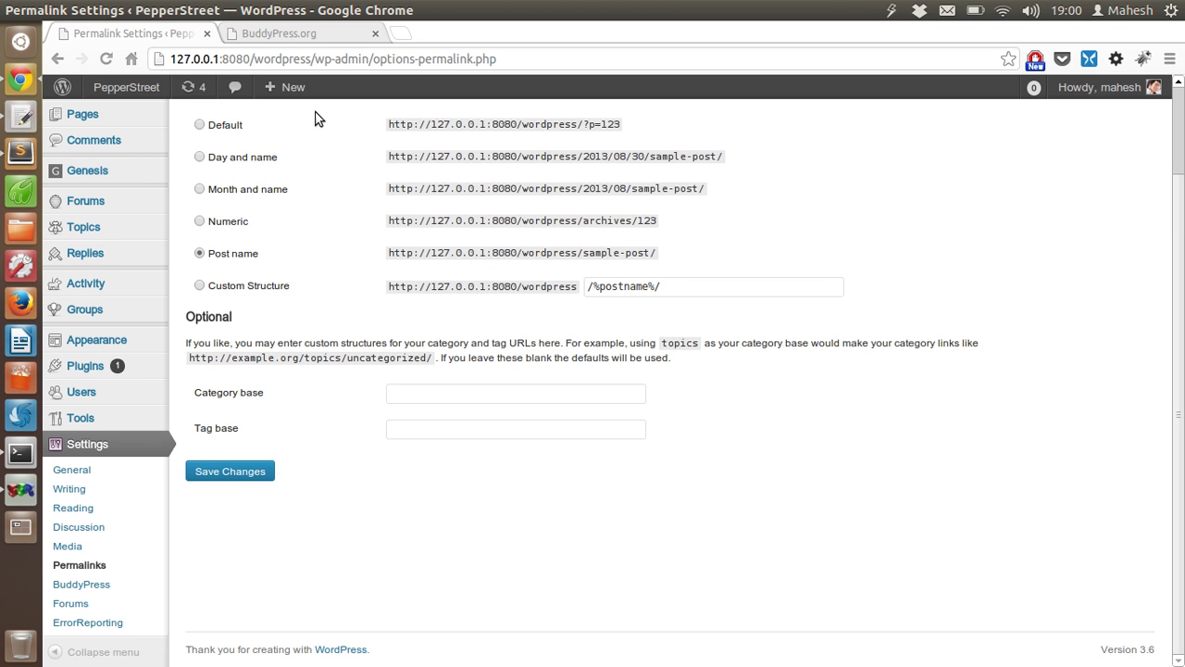
left_click(20, 151)
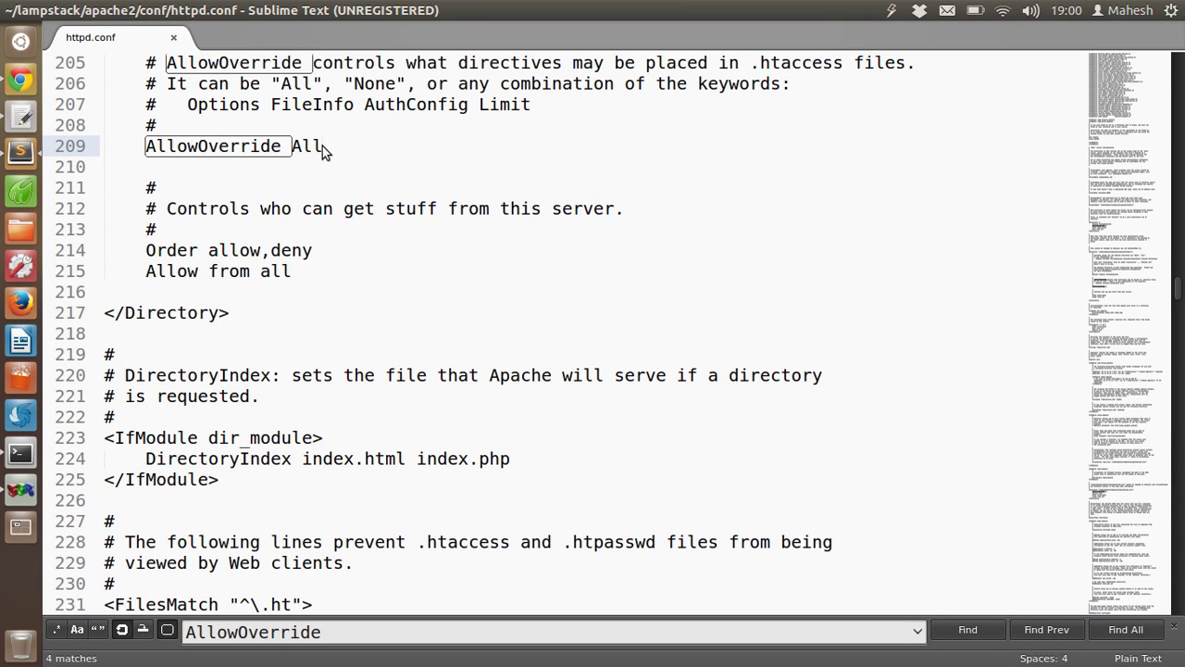
left_click(21, 81)
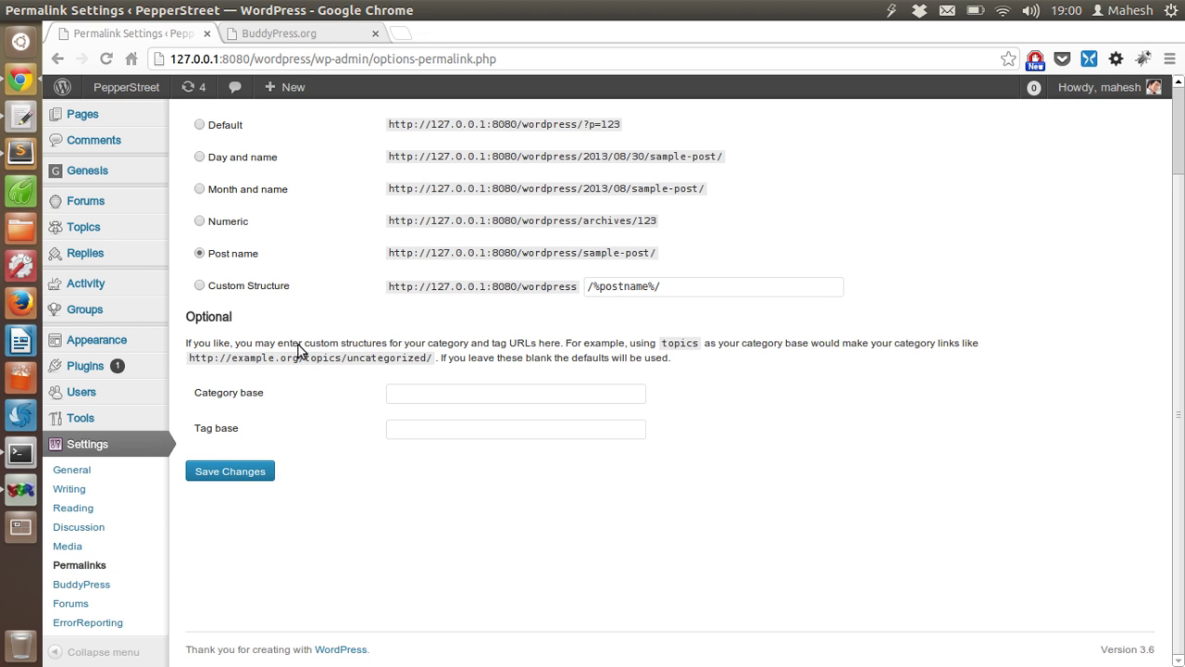
scroll(346, 195, "up", 2)
scroll(334, 254, "down", 2)
left_click(119, 585)
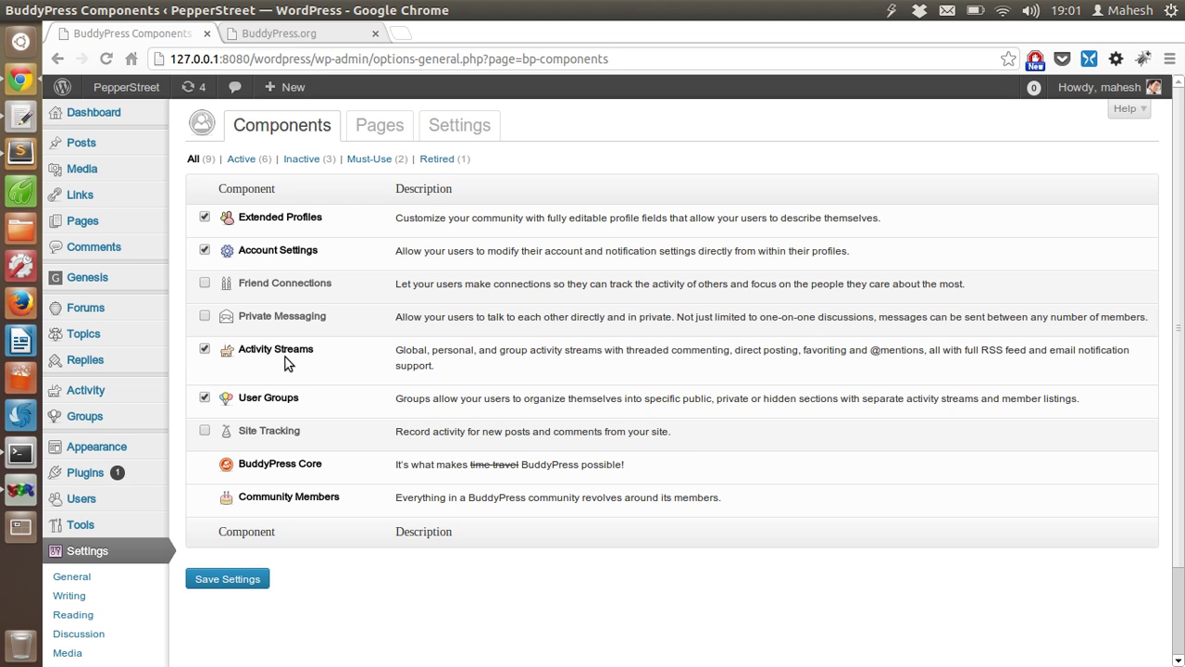
- Examine the Site Tracking component and its description in the BuddyPress component list
triple_click(298, 433)
left_click(317, 437)
left_click_drag(421, 433, 611, 433)
left_click(597, 437)
- Open the BuddyPress Pages settings and view the Members directory page in a new browser tab
left_click(370, 125)
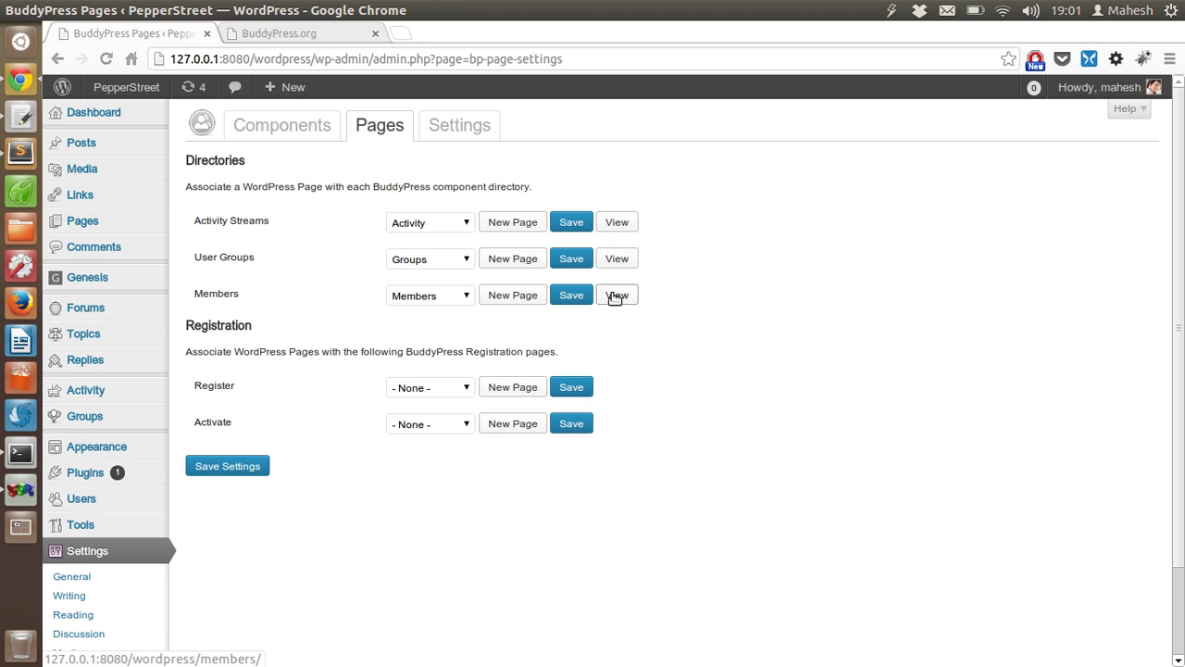
right_click(616, 296)
left_click(639, 306)
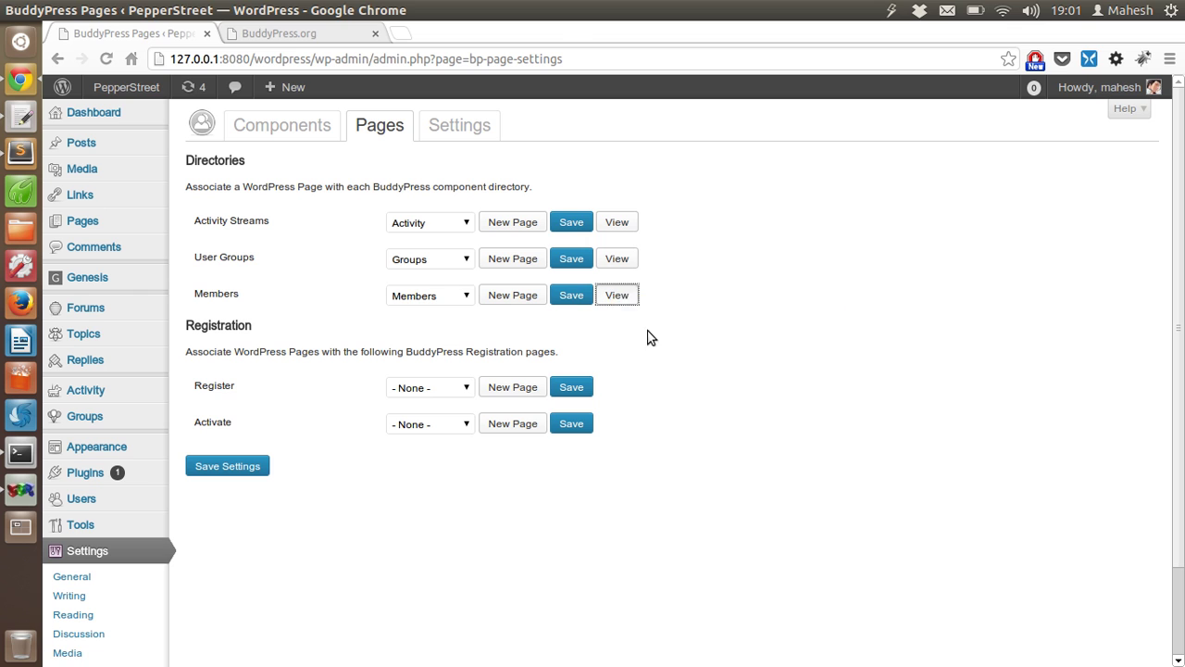
left_click(288, 34)
scroll(280, 301, "down", 5)
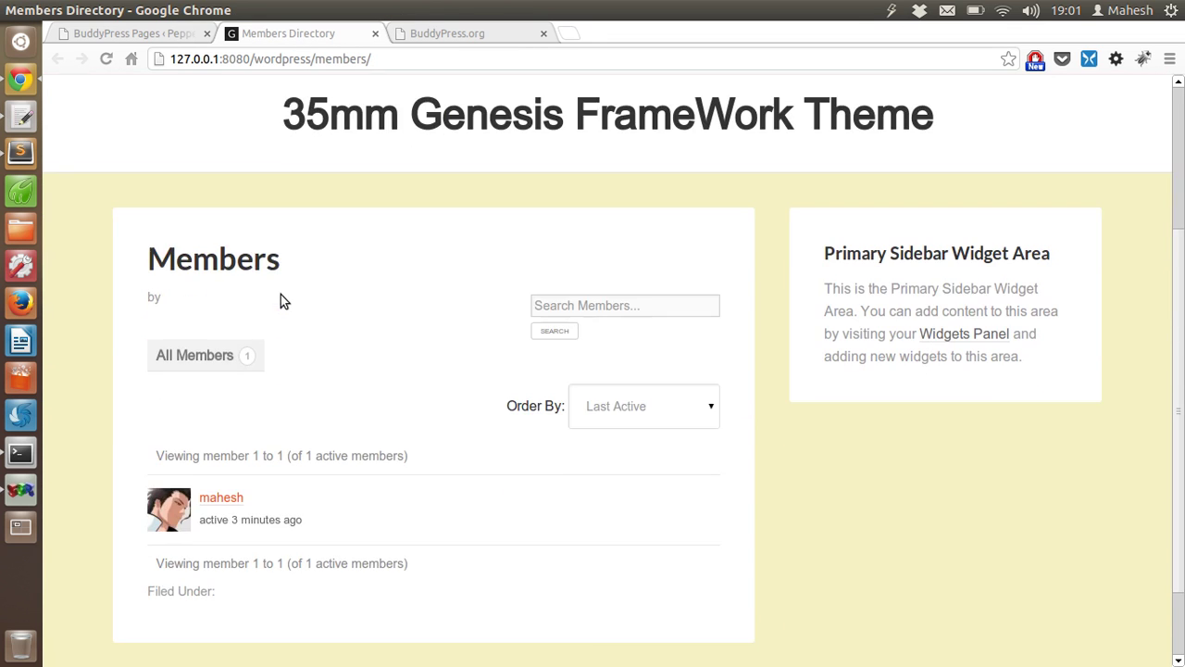
scroll(347, 292, "down", 2)
left_click_drag(146, 168, 315, 170)
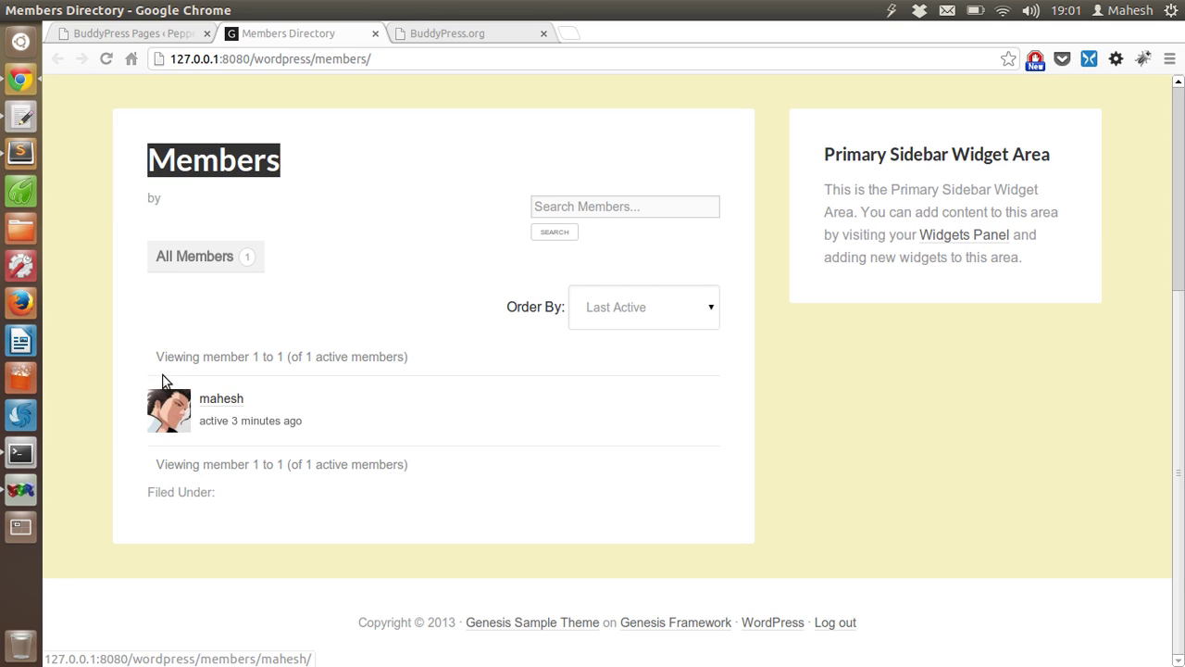
- Return to the BuddyPress Pages settings and check the page choices for Register
left_click(163, 35)
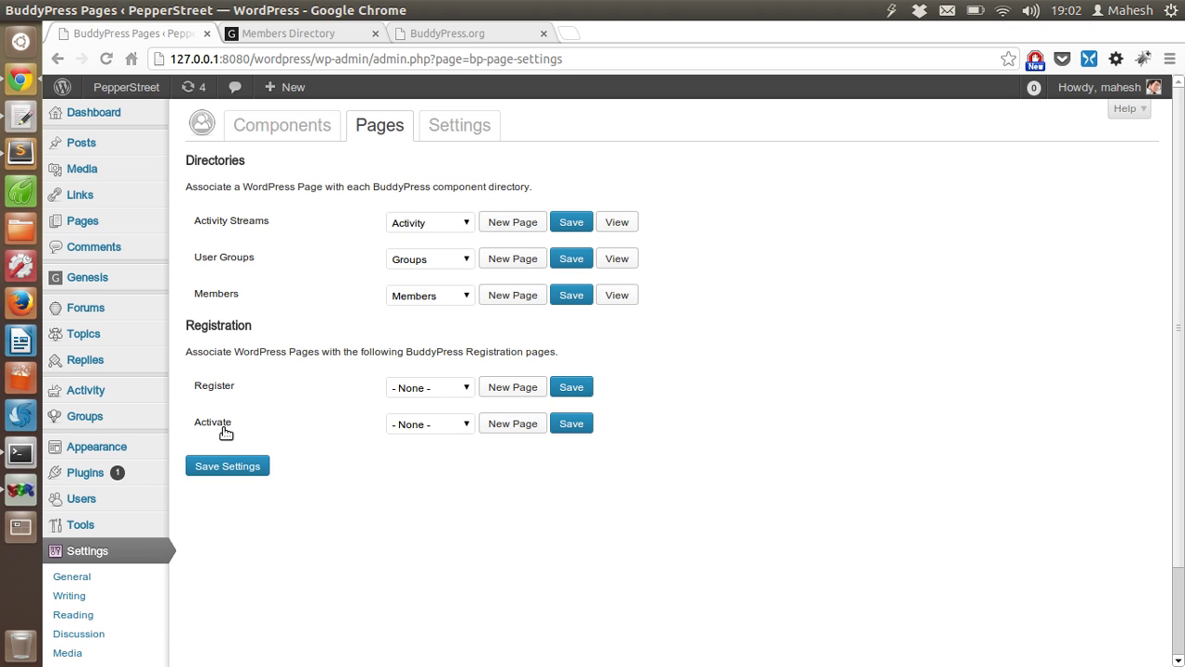
left_click(423, 389)
left_click(359, 390)
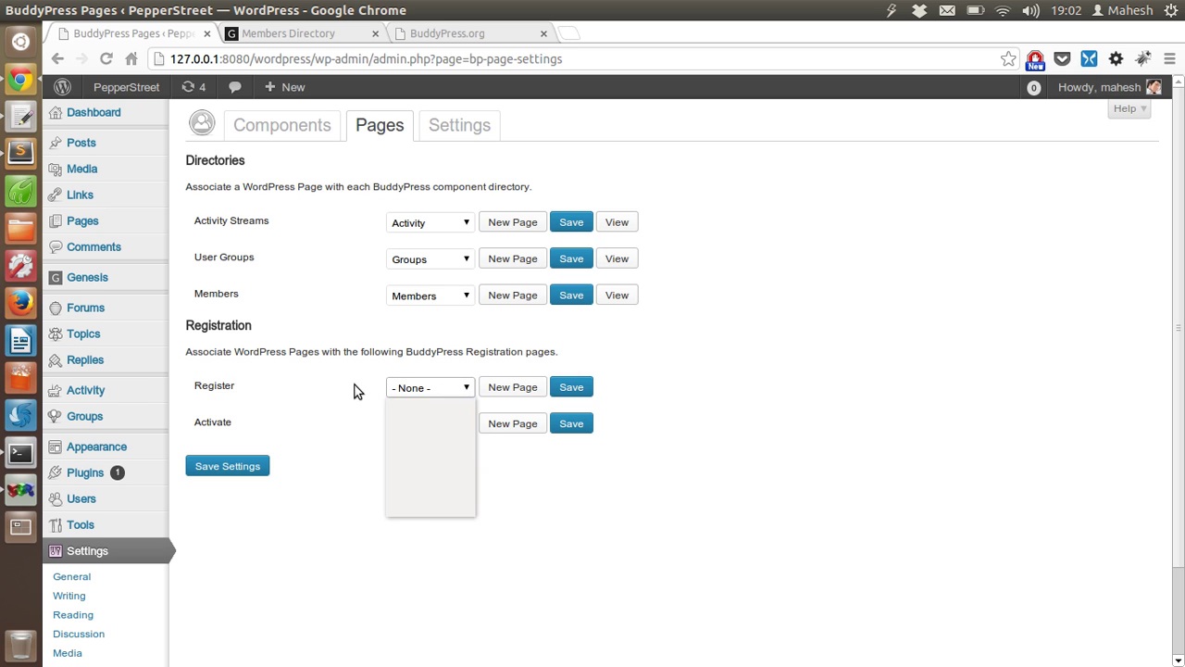
- Examine the site's navigation menu on the Members Directory page
left_click(407, 39)
left_click(323, 33)
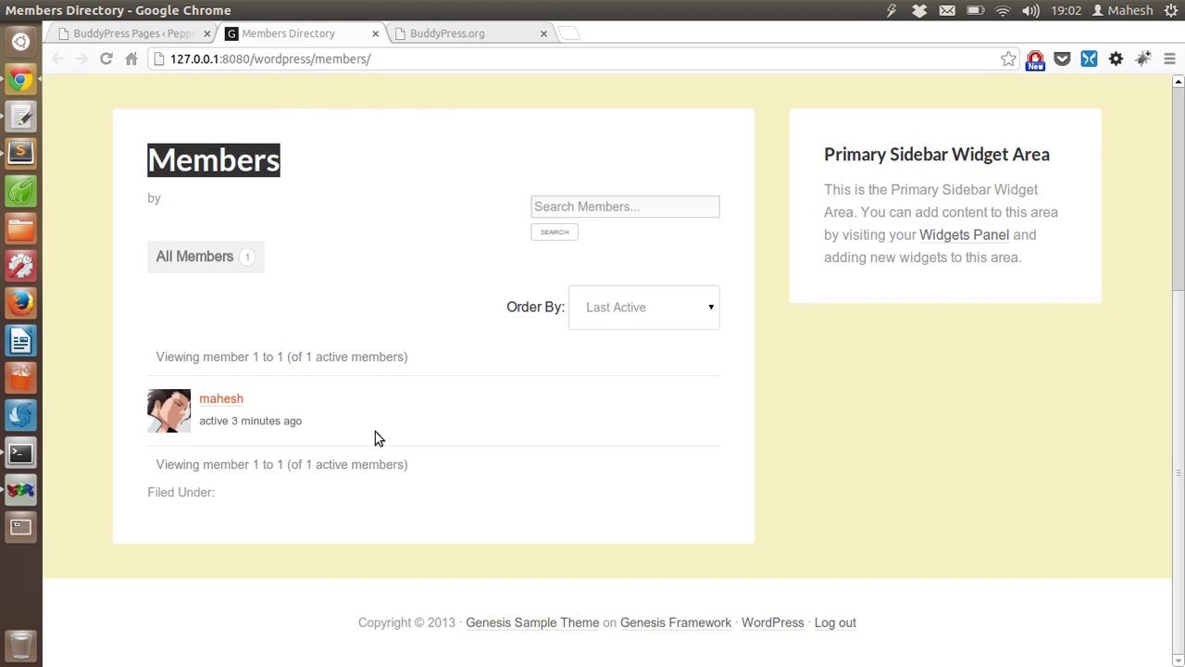
scroll(454, 291, "up", 5)
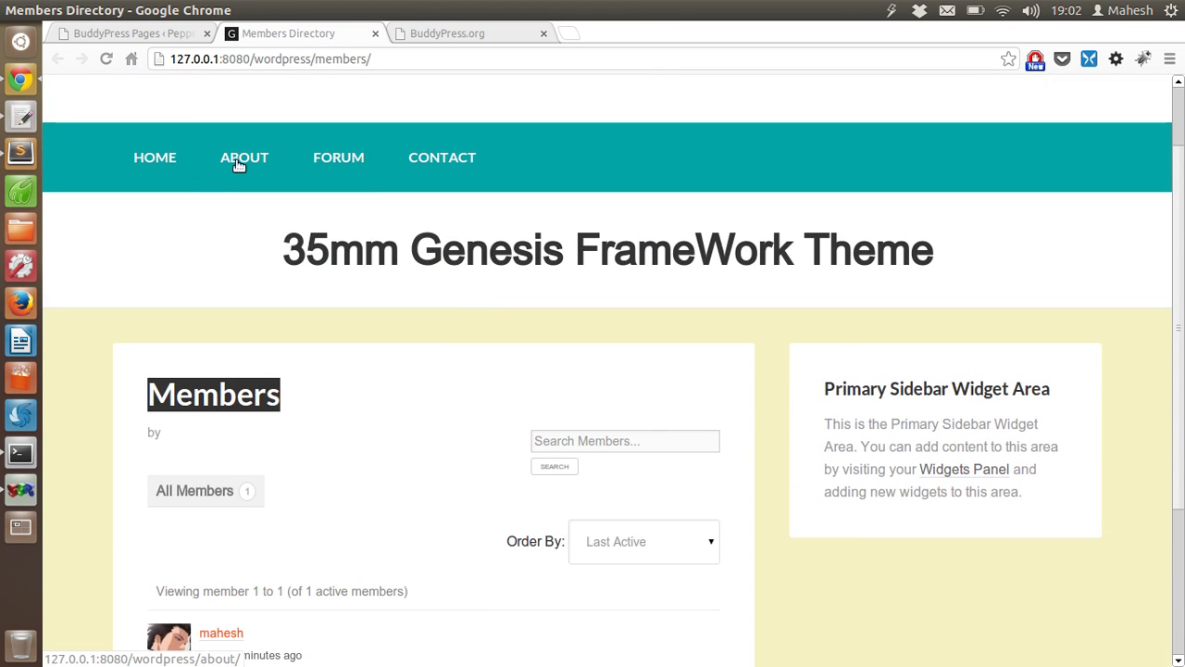
- Open the Menus screen in the WordPress admin and add the Groups, Members and Activity pages to the Nav menu
left_click(190, 36)
scroll(314, 232, "down", 2)
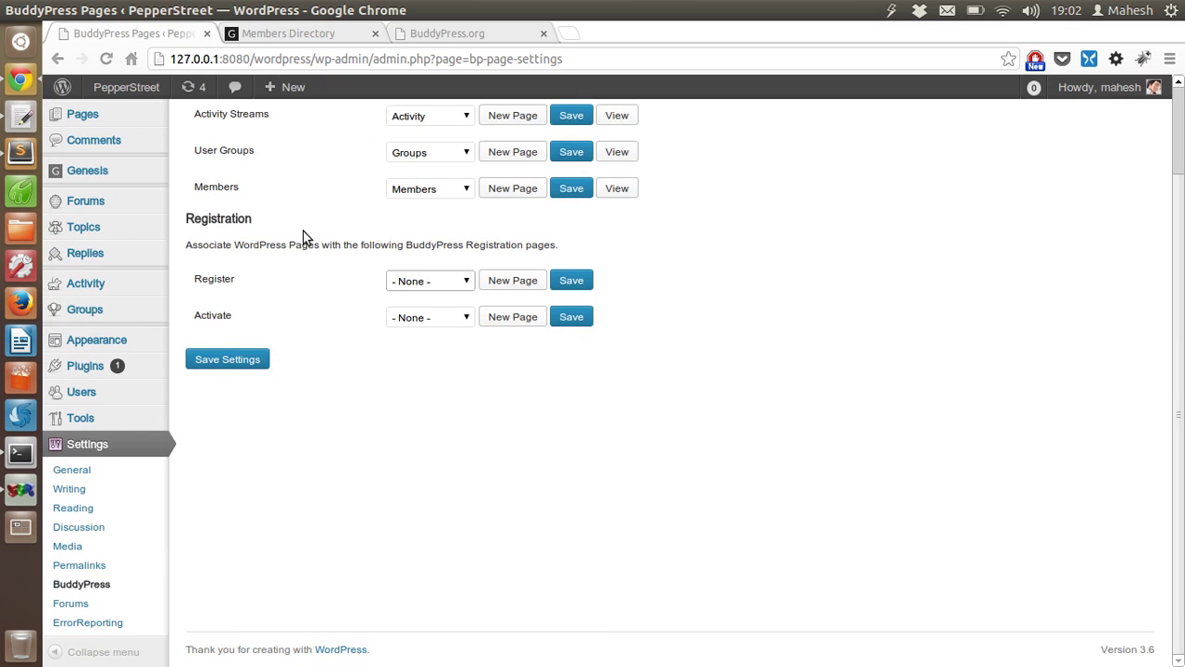
mouse_move(138, 344)
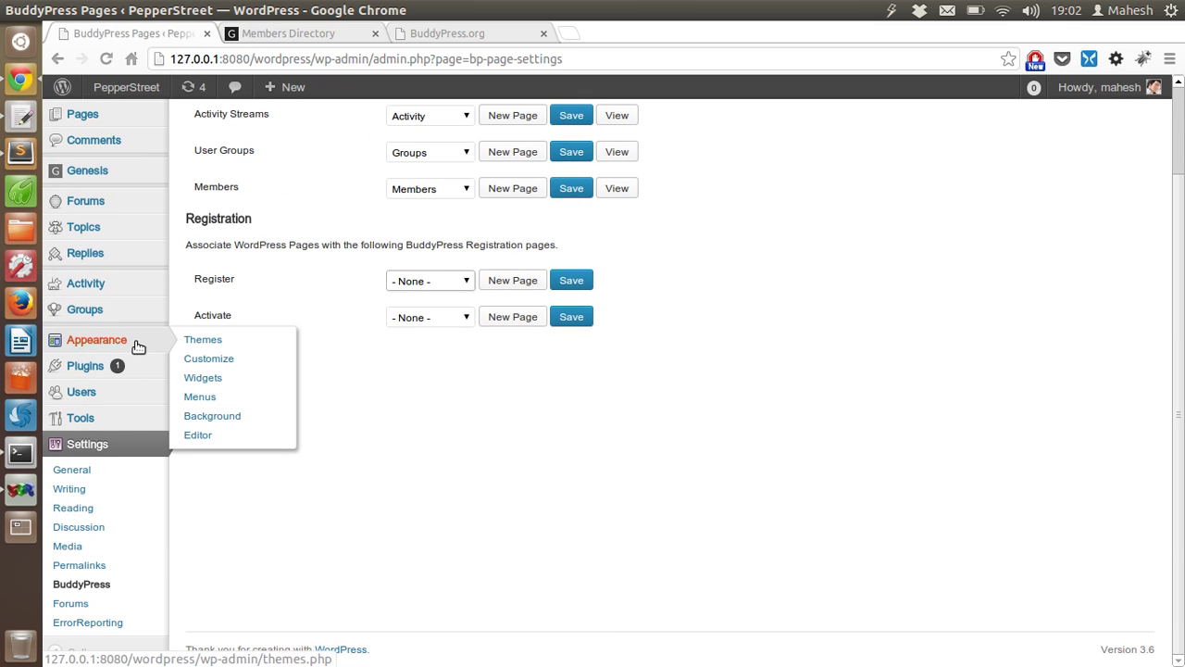
left_click(215, 398)
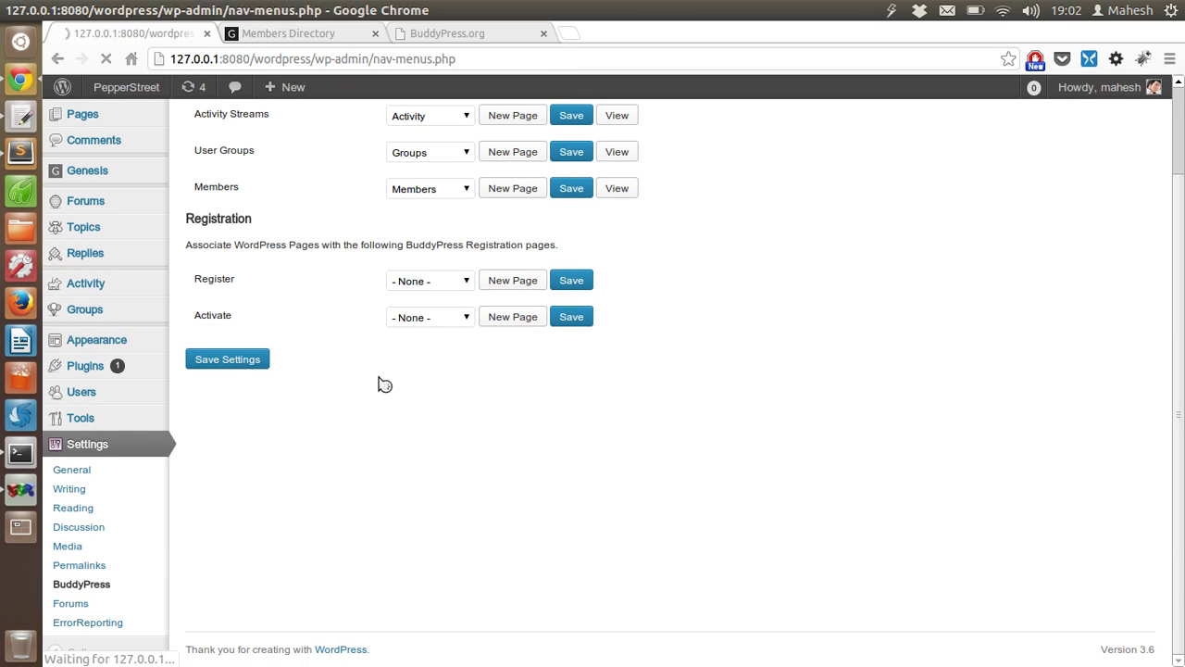
scroll(387, 278, "down", 2)
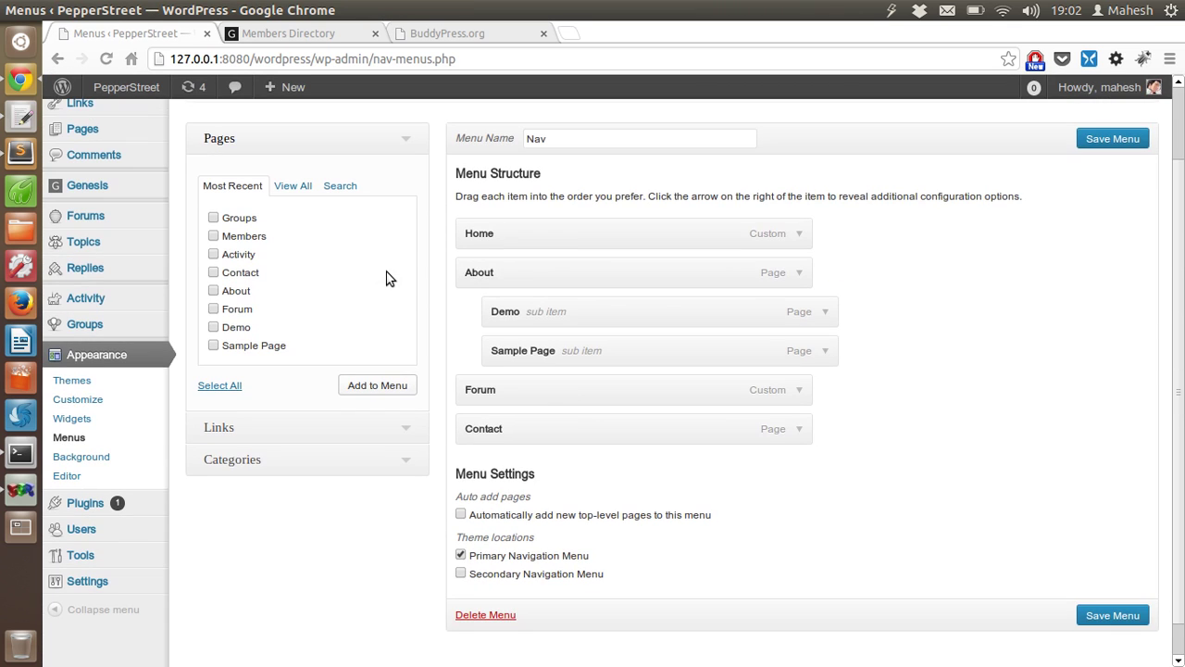
left_click(213, 218)
left_click(213, 236)
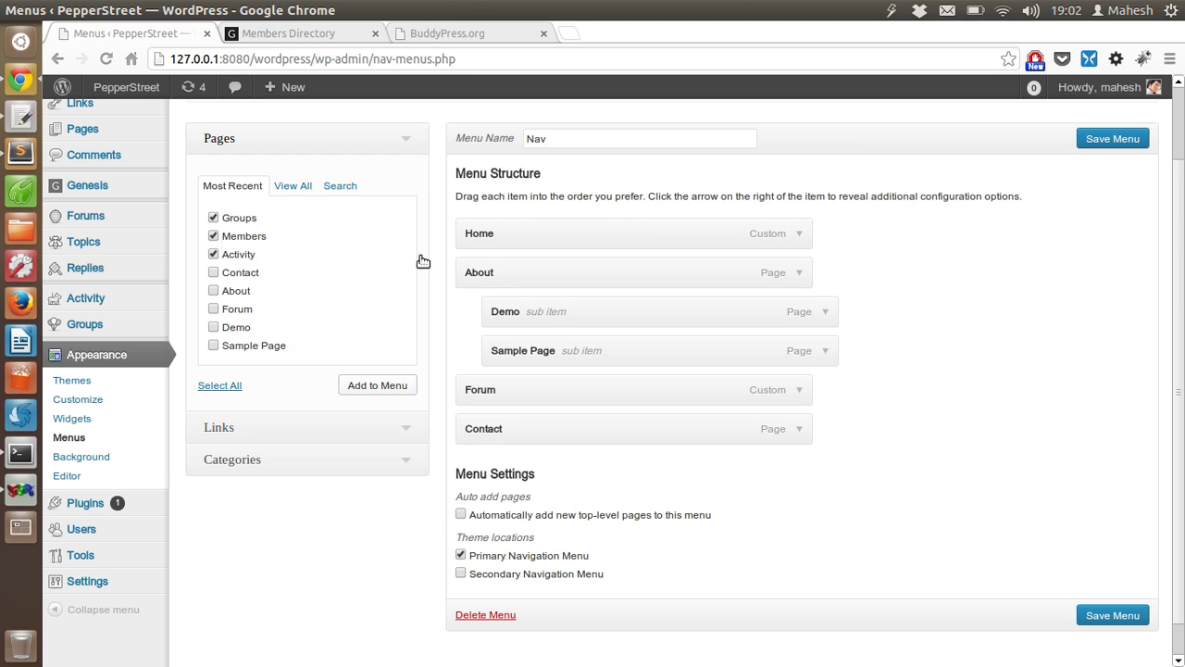
left_click(343, 391)
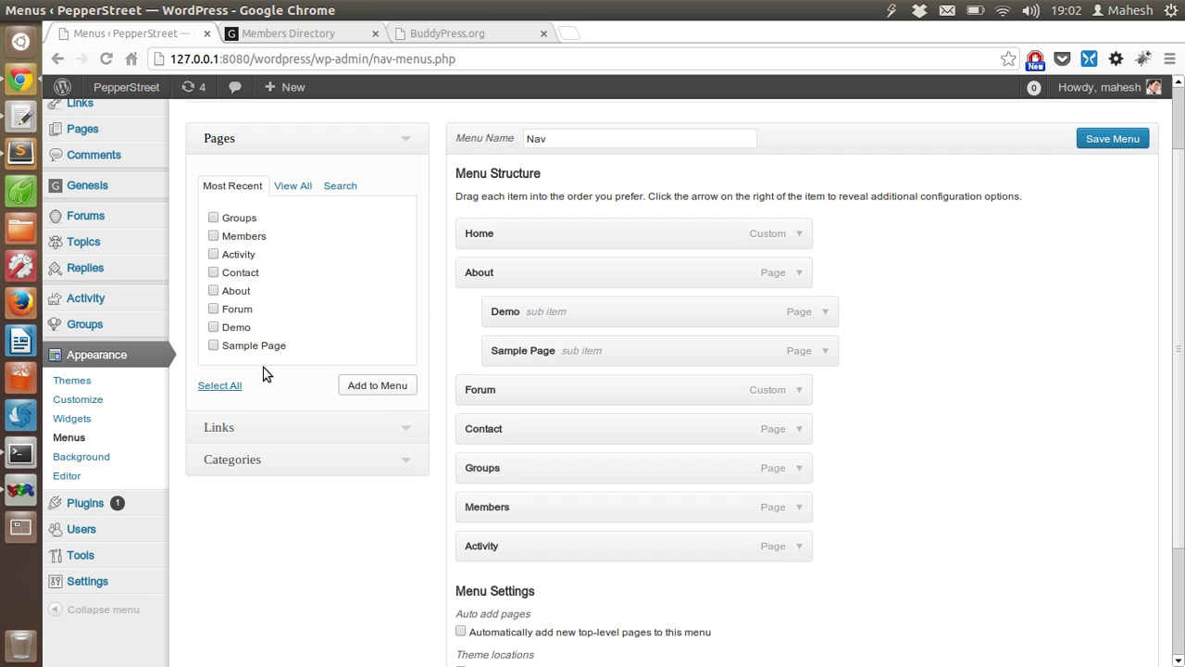
scroll(1152, 287, "down", 3)
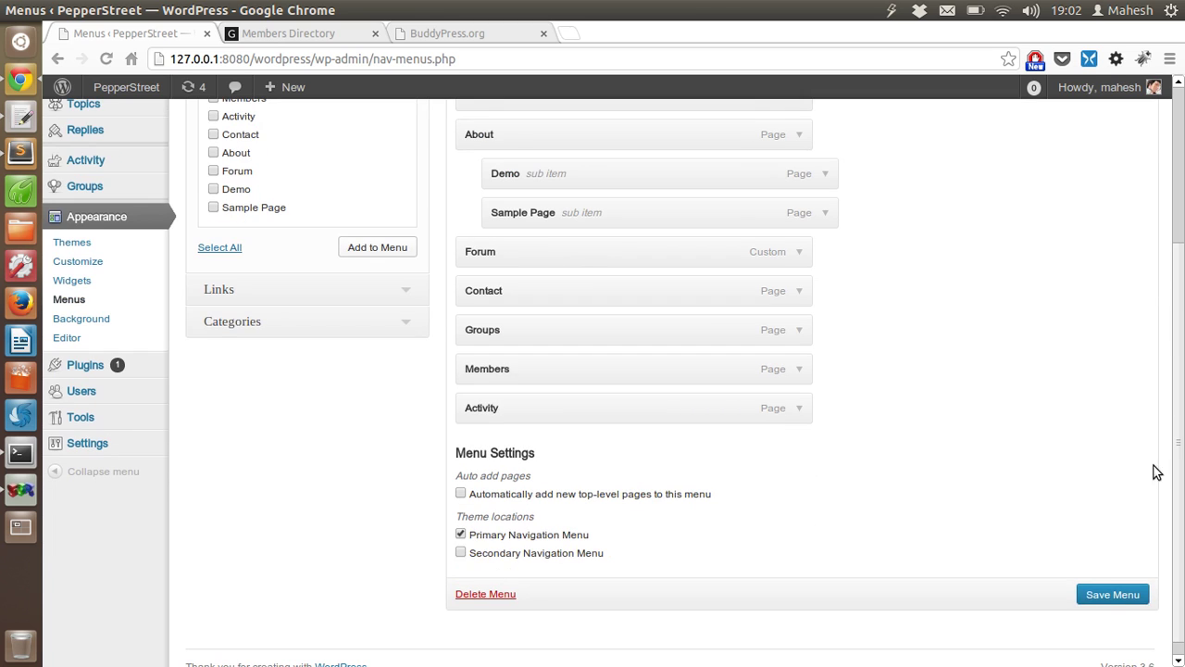
- Save the Nav menu and open the site's home page in the Members Directory browser tab
left_click(1104, 598)
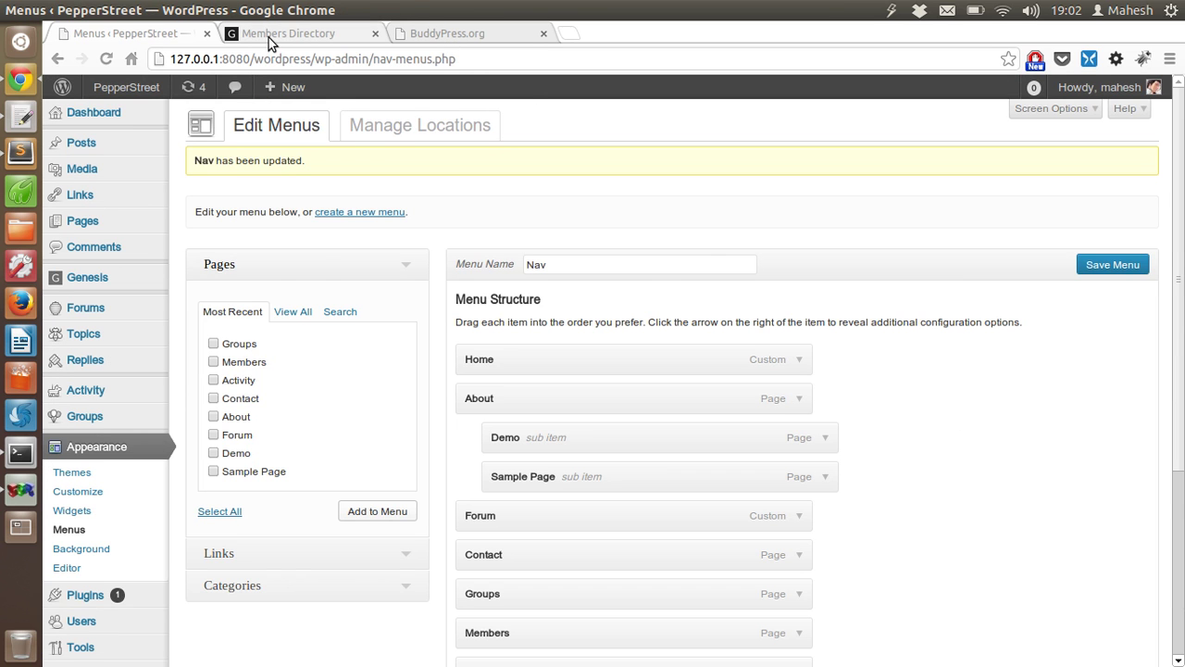
left_click(268, 37)
left_click(159, 157)
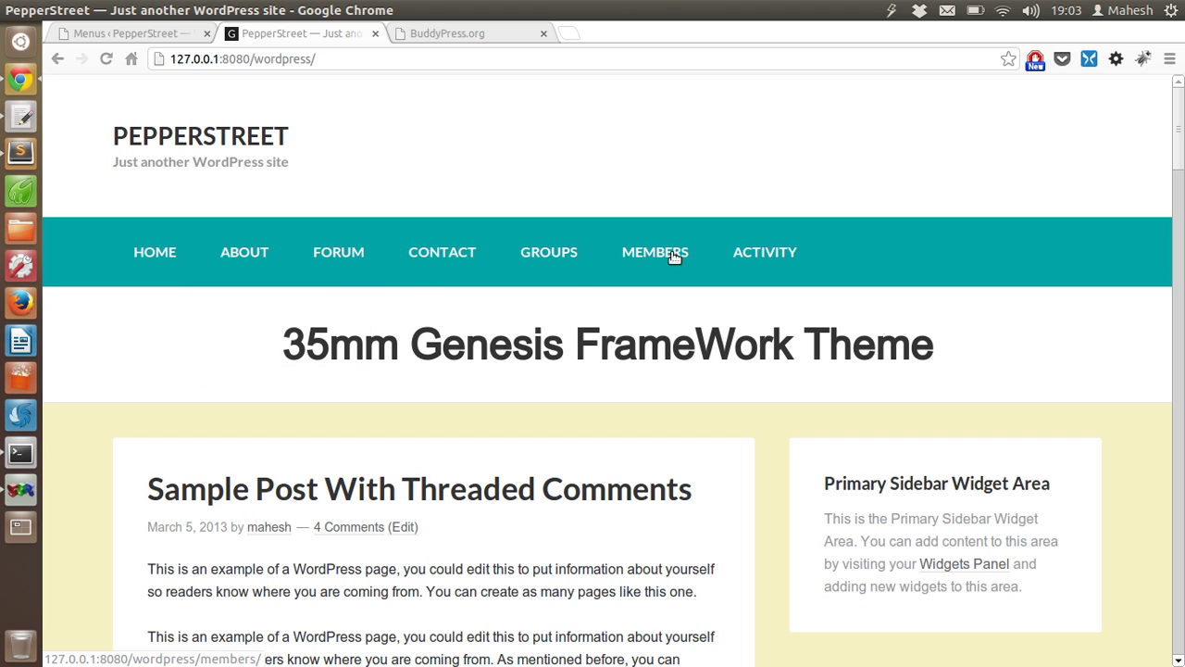
- View the Activity page from the site navigation and examine its status update box and activity list
left_click(762, 252)
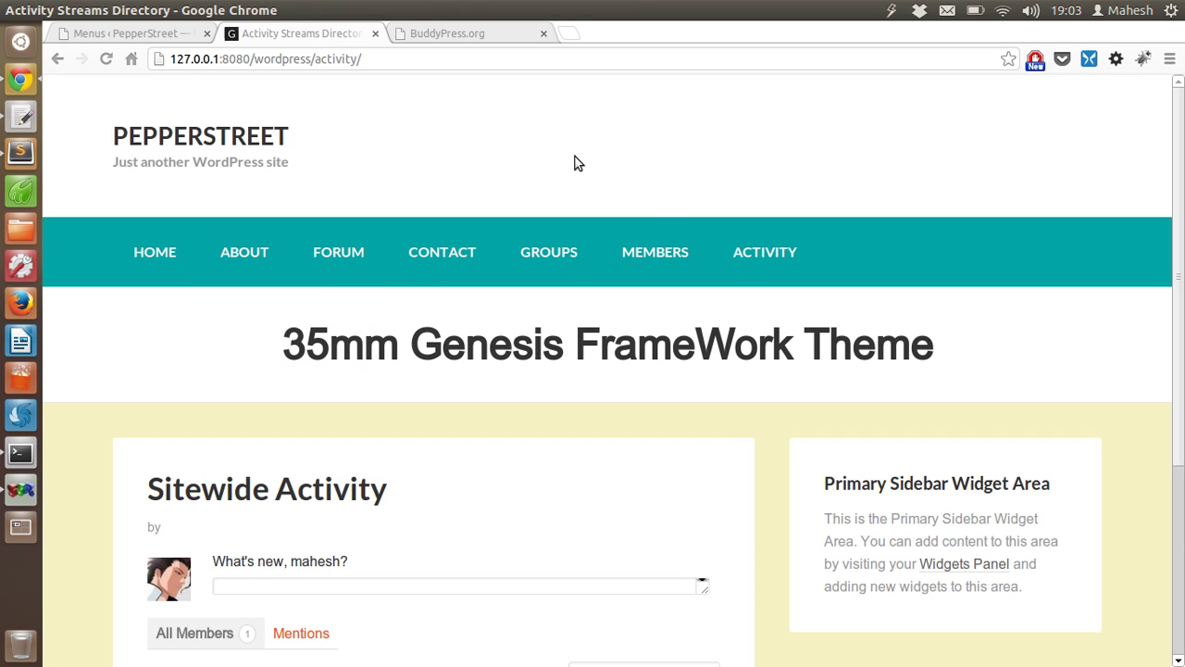
scroll(575, 157, "down", 3)
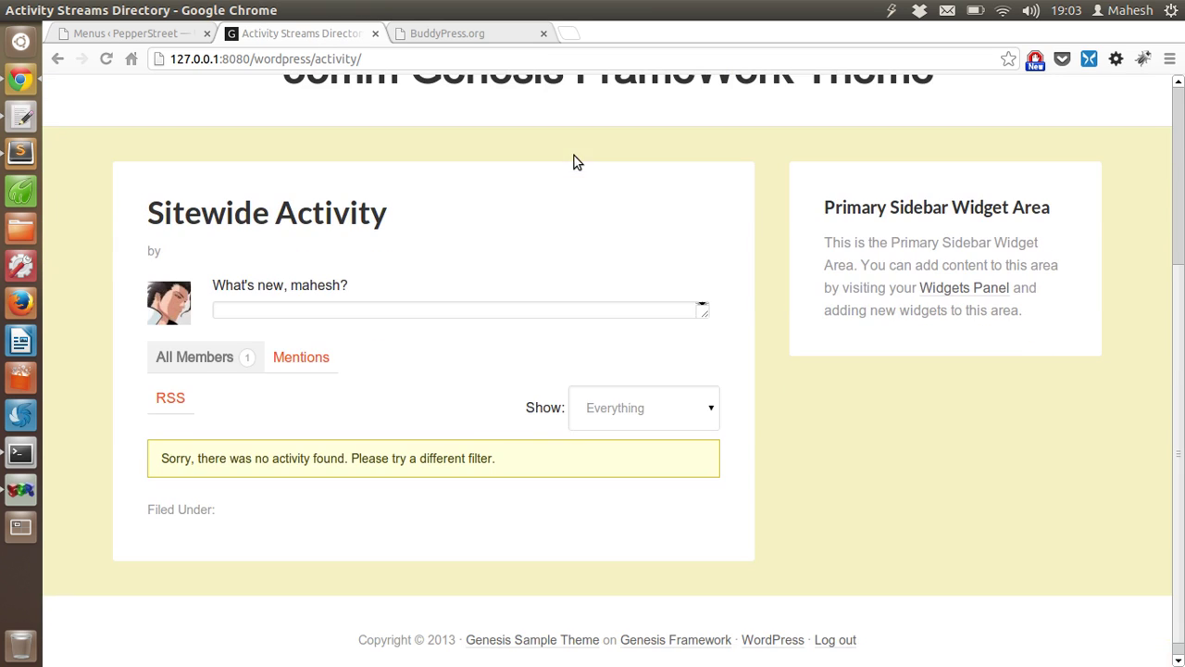
left_click(478, 308)
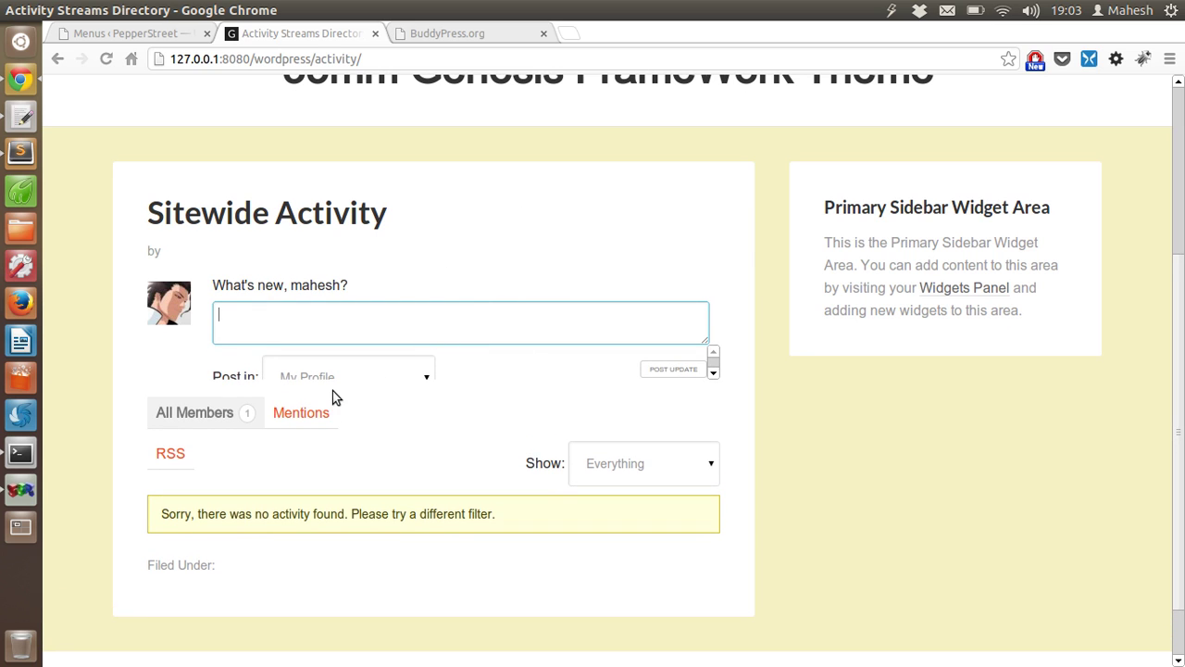
triple_click(414, 513)
left_click(478, 449)
scroll(500, 340, "up", 2)
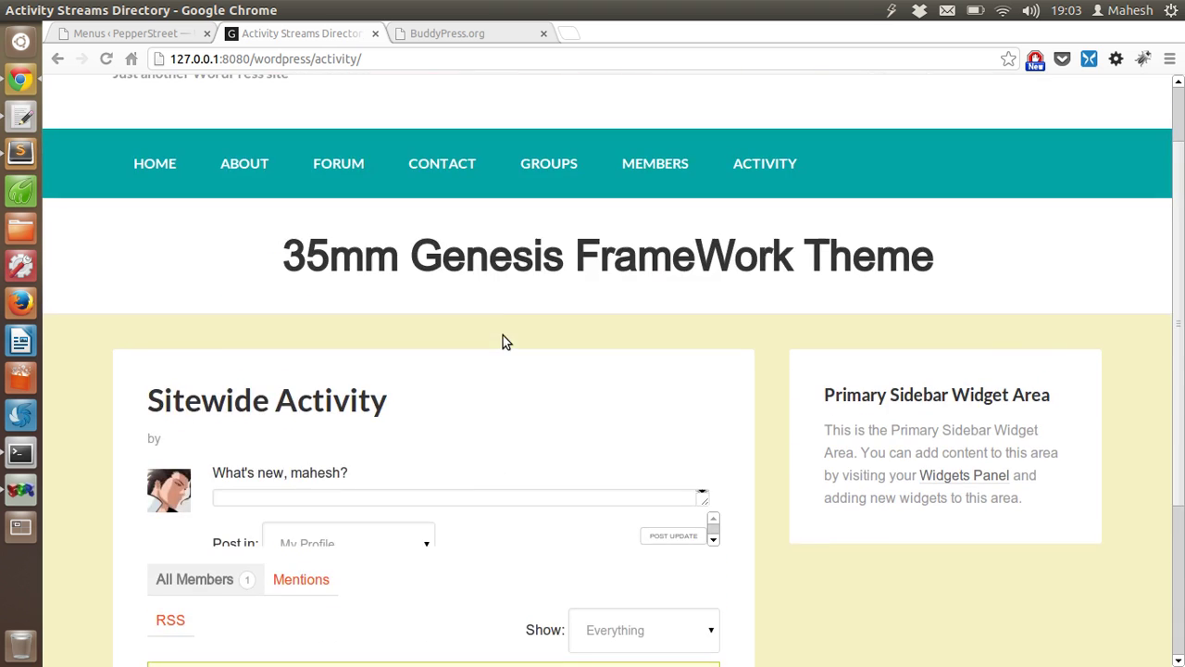
- View the Members directory and the Groups directory from the site navigation
scroll(502, 340, "up", 2)
left_click(651, 254)
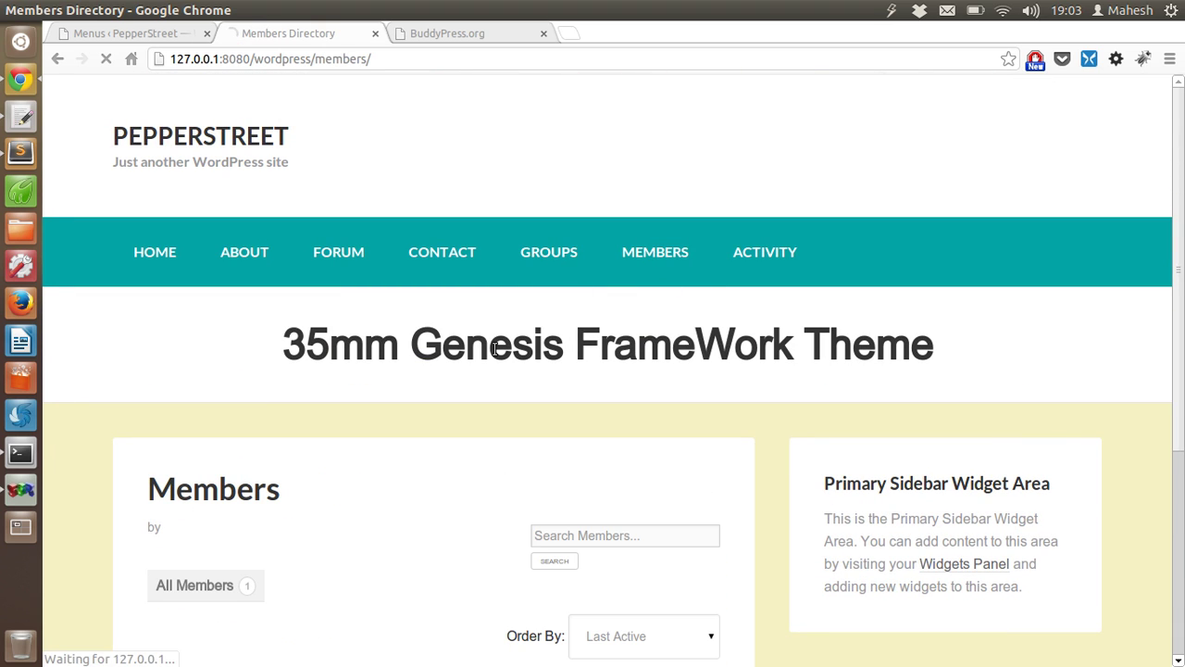
scroll(491, 352, "down", 3)
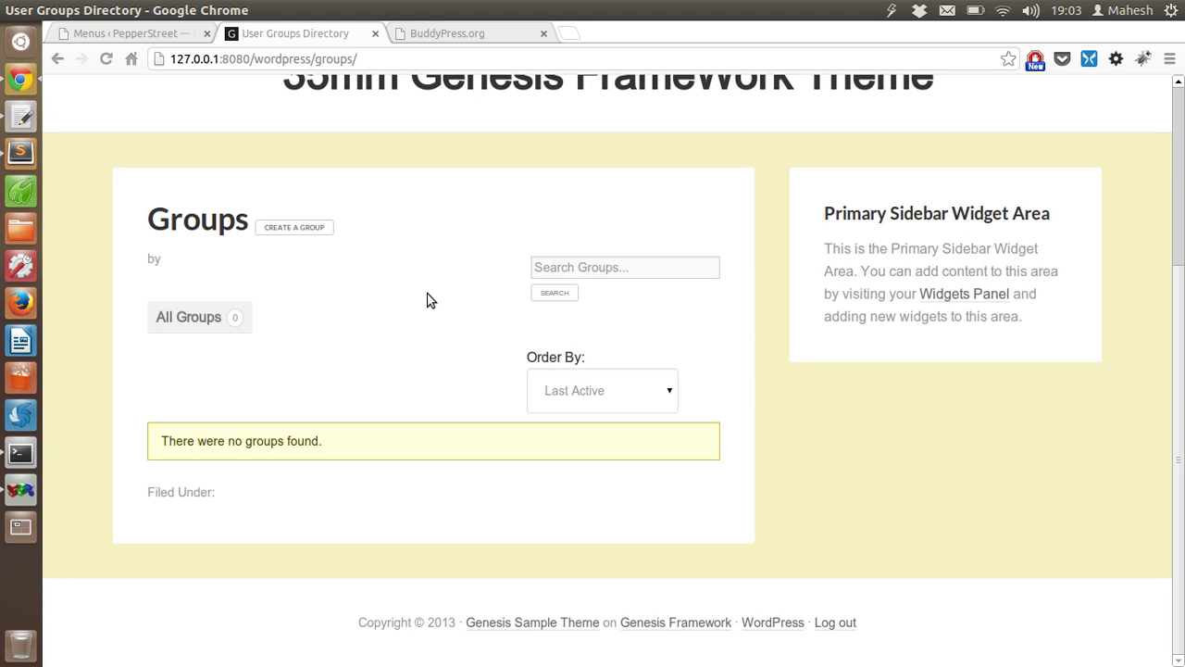
left_click_drag(163, 442, 346, 453)
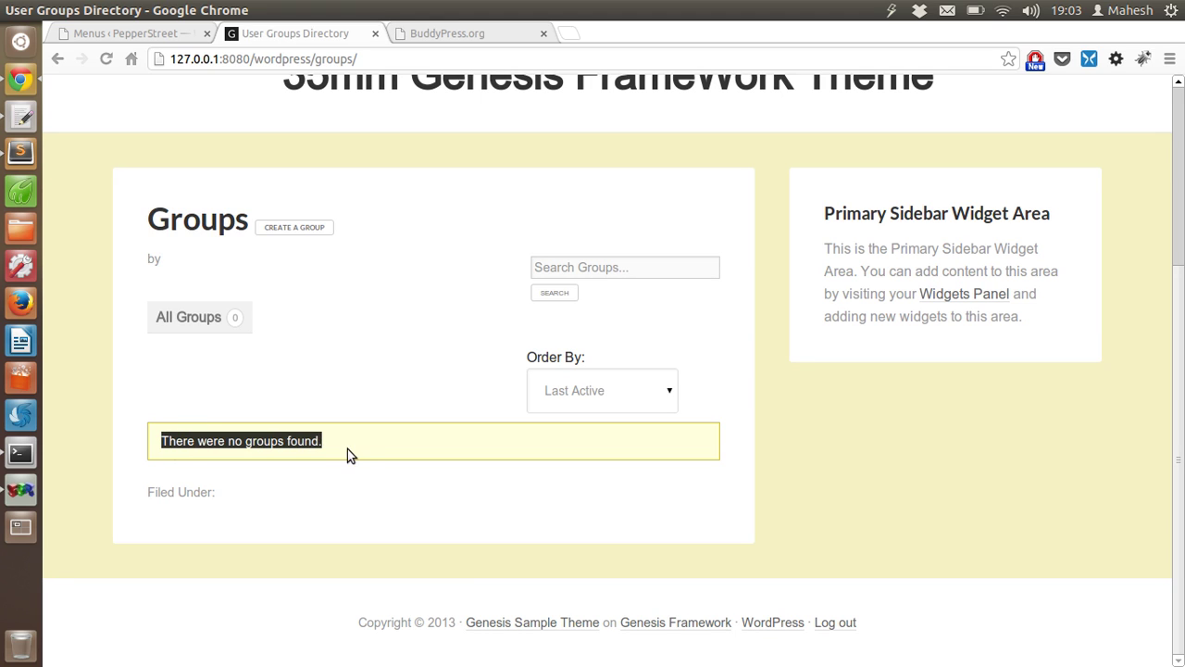
- Compare the Nav menu structure in the WordPress admin with the navigation bar on the Groups directory page
left_click(106, 34)
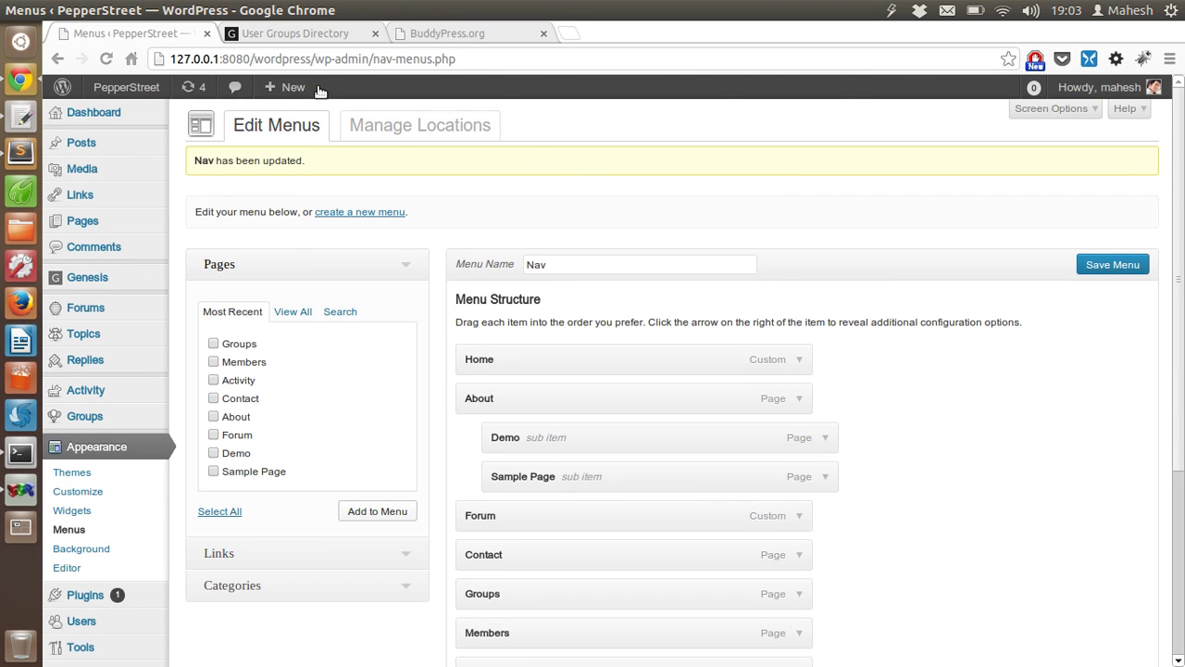
left_click(312, 34)
scroll(337, 213, "up", 1)
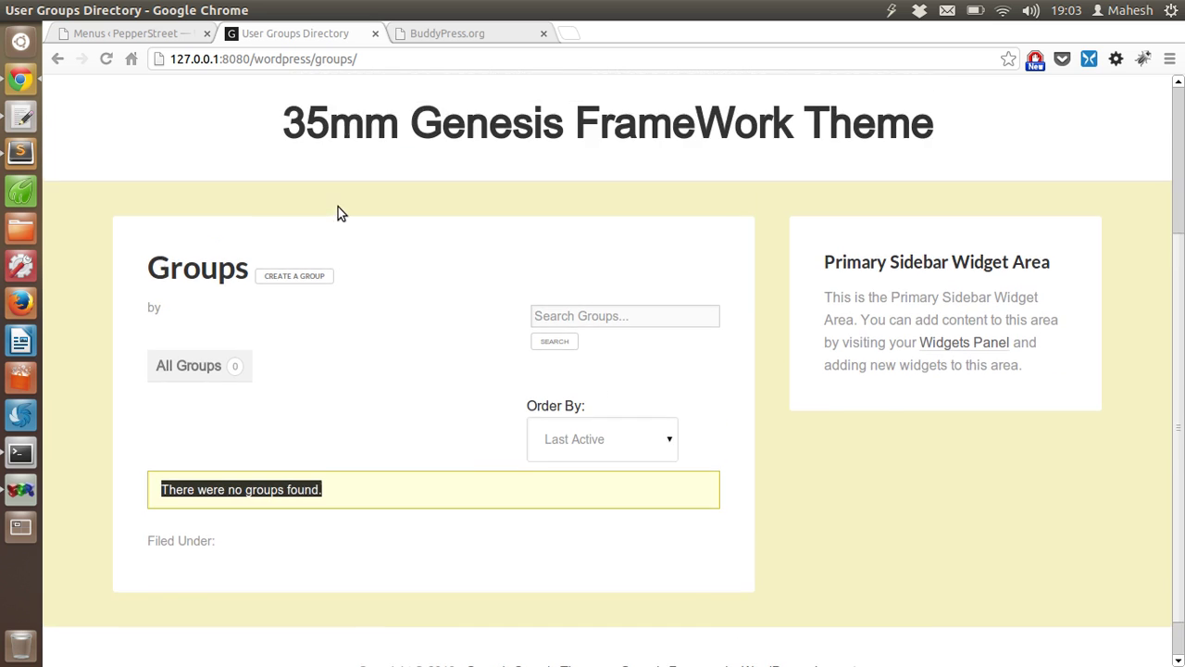
scroll(338, 213, "up", 2)
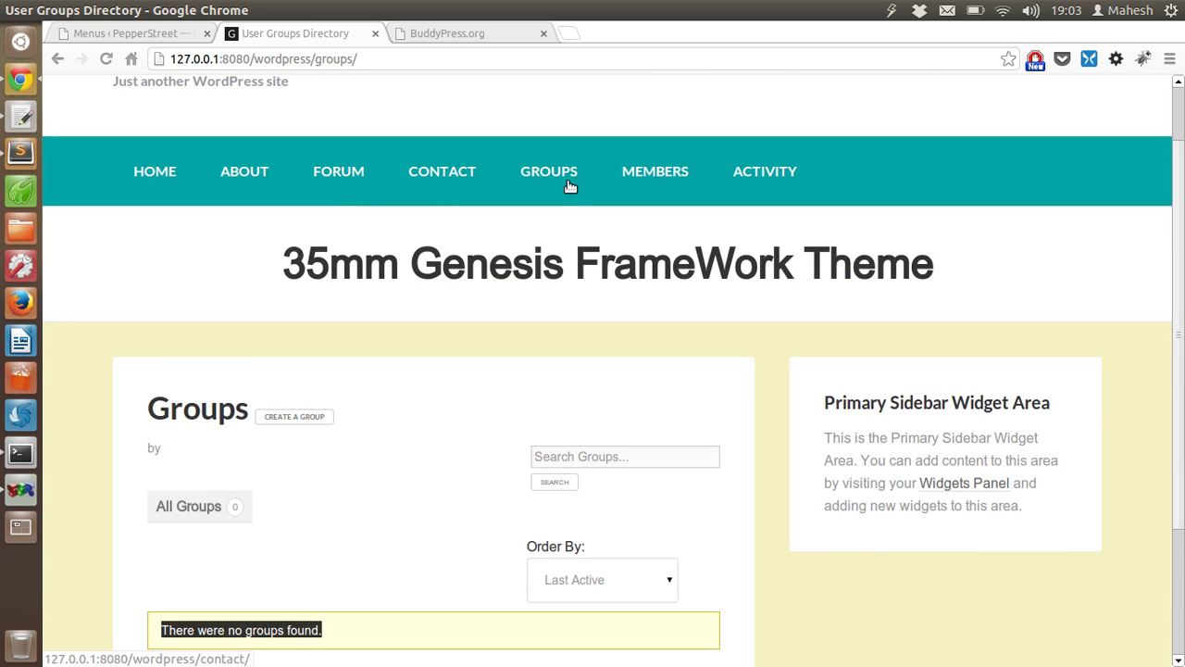
scroll(548, 257, "down", 3)
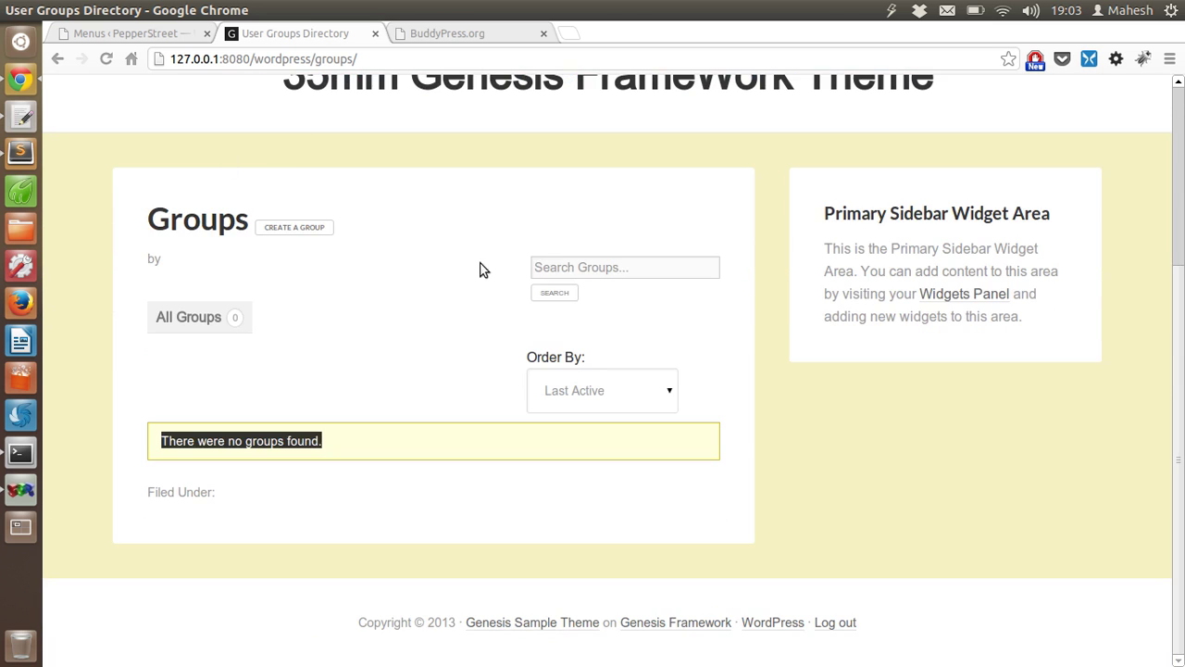
left_click(137, 35)
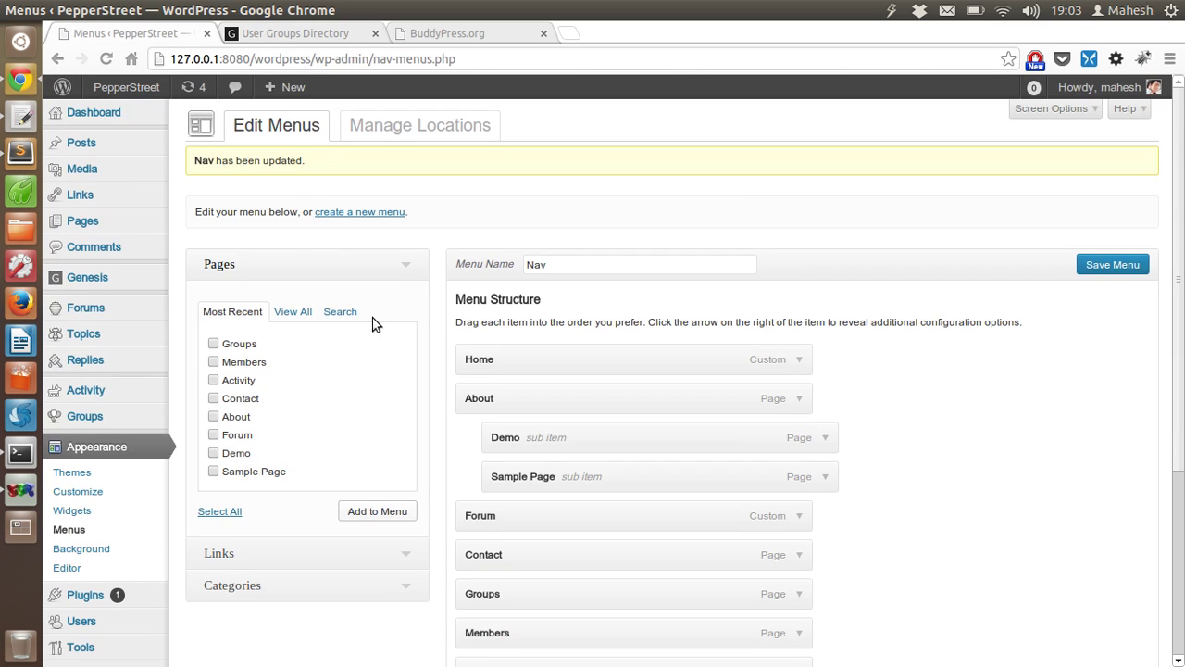
left_click(297, 35)
scroll(402, 185, "up", 3)
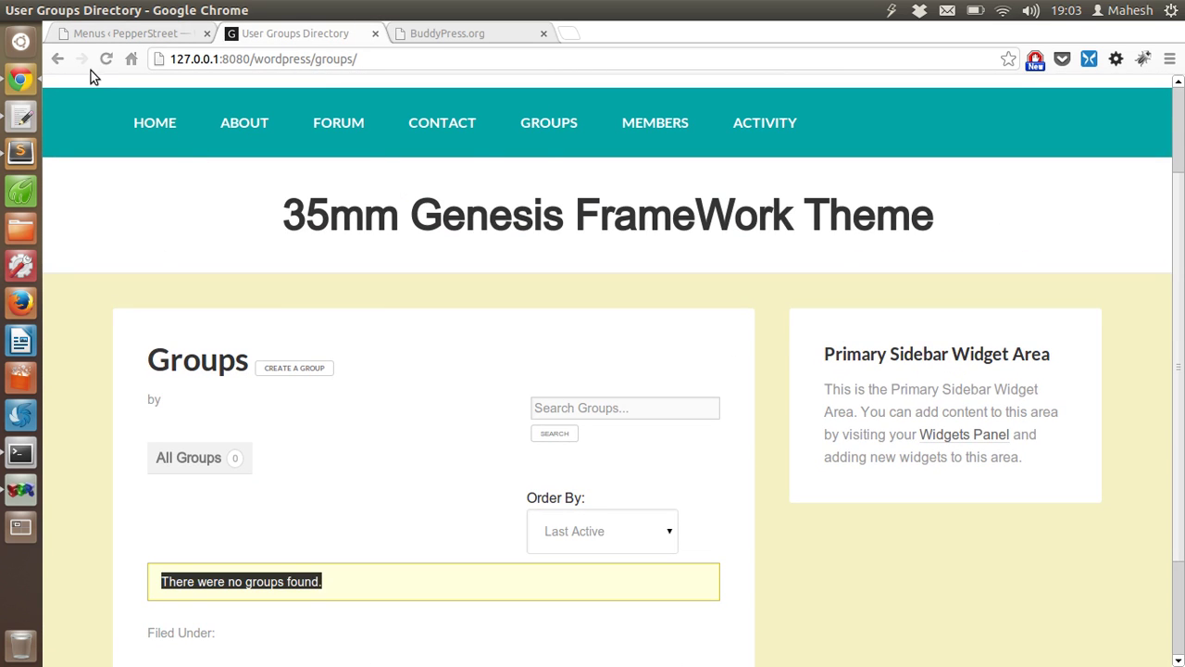
left_click(105, 33)
scroll(423, 237, "down", 5)
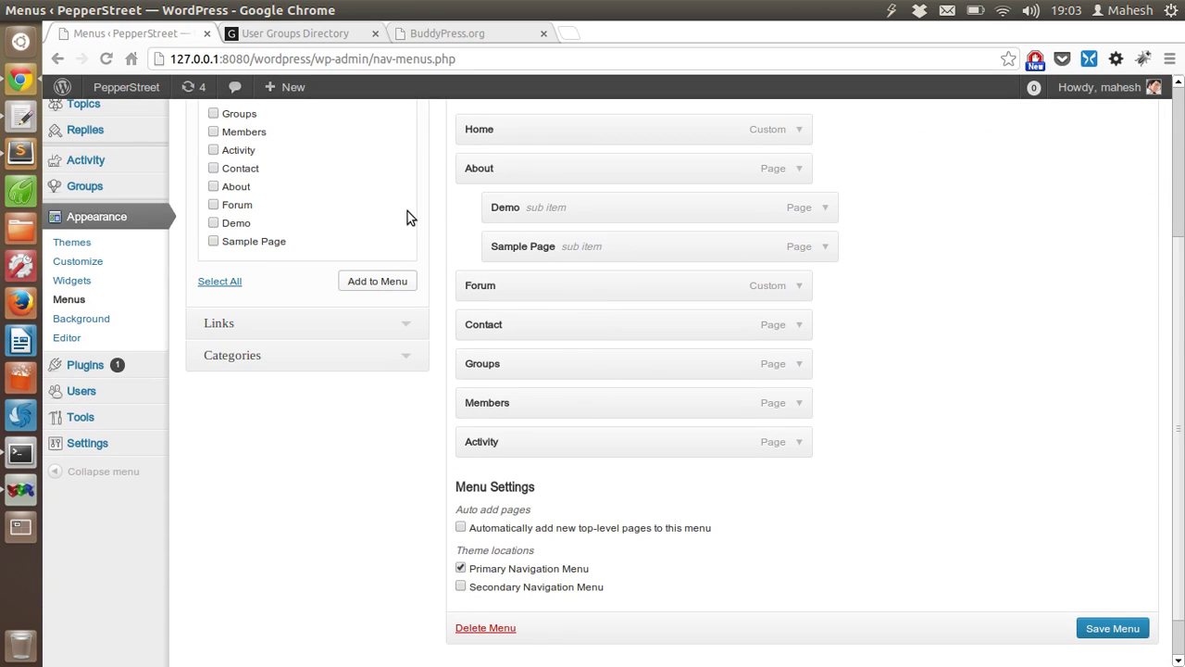
scroll(424, 212, "up", 2)
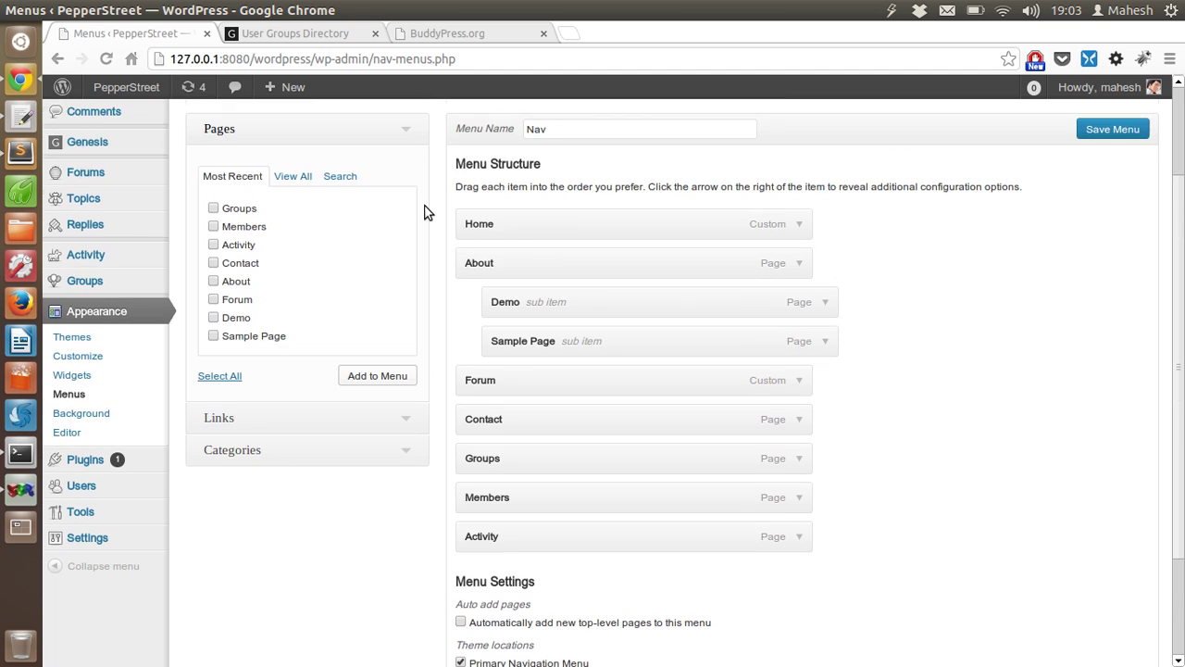
- Open the Groups screen in the WordPress admin and start adding a new group
mouse_move(139, 537)
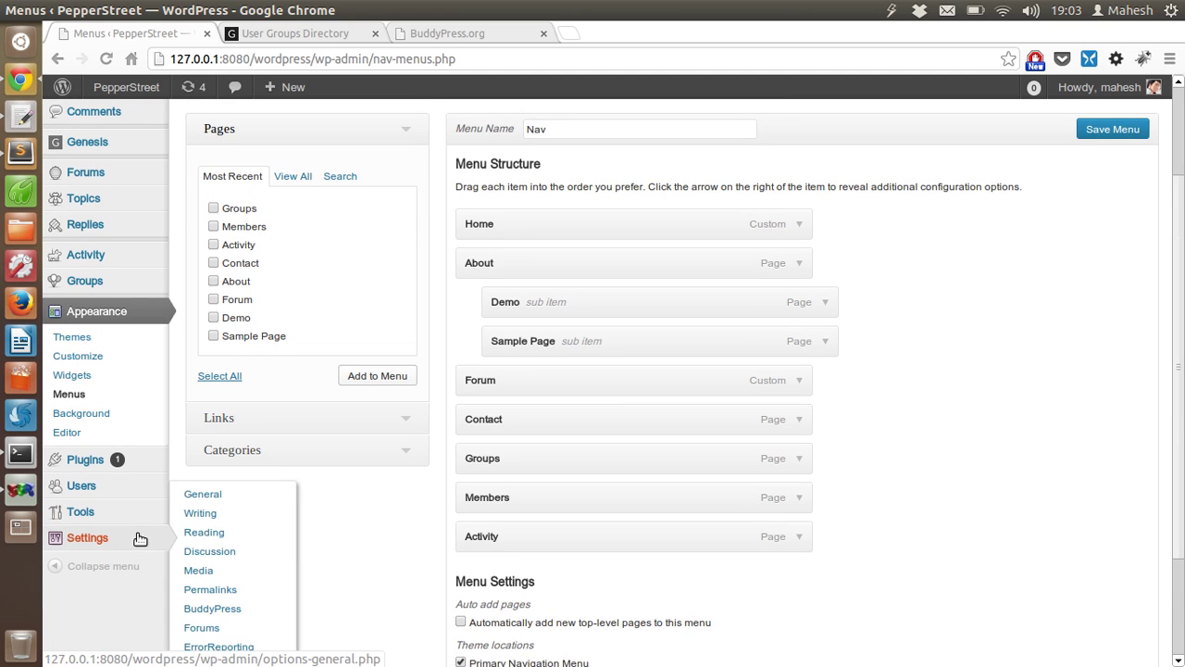
scroll(190, 512, "down", 2)
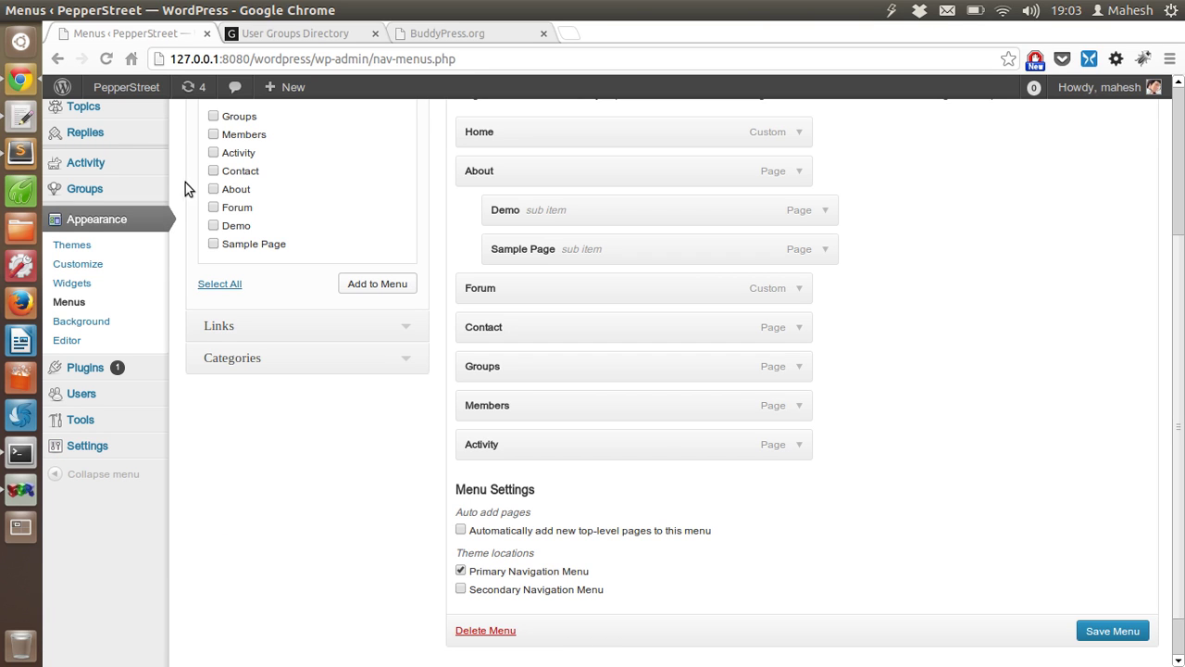
scroll(114, 167, "up", 2)
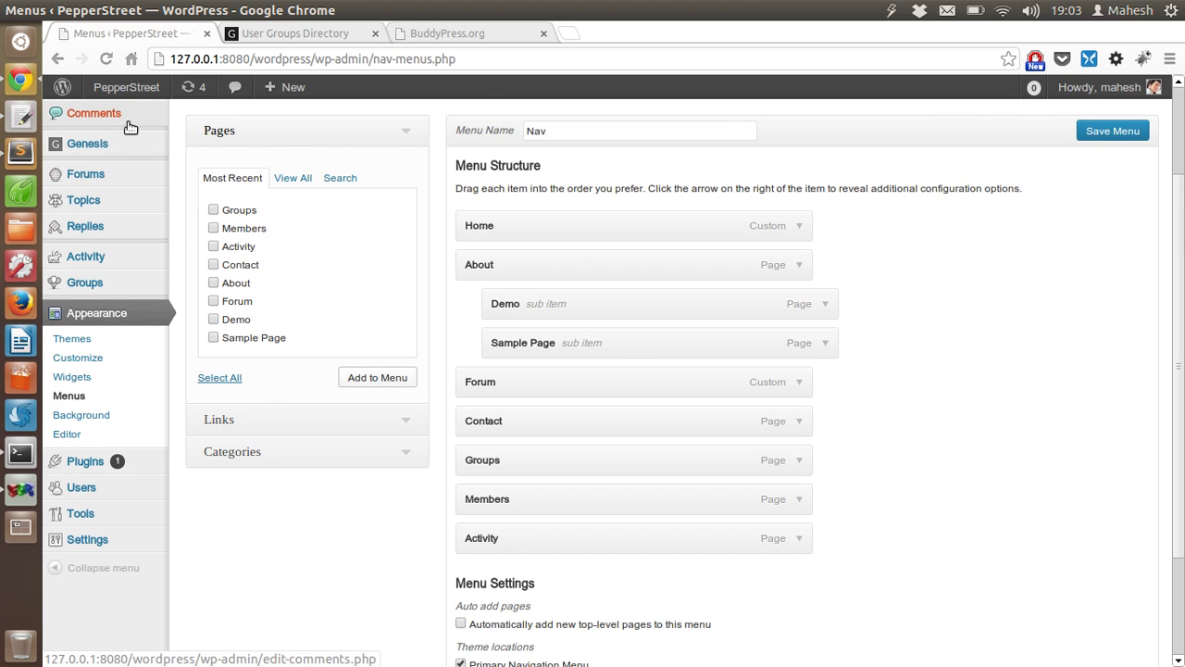
mouse_move(121, 213)
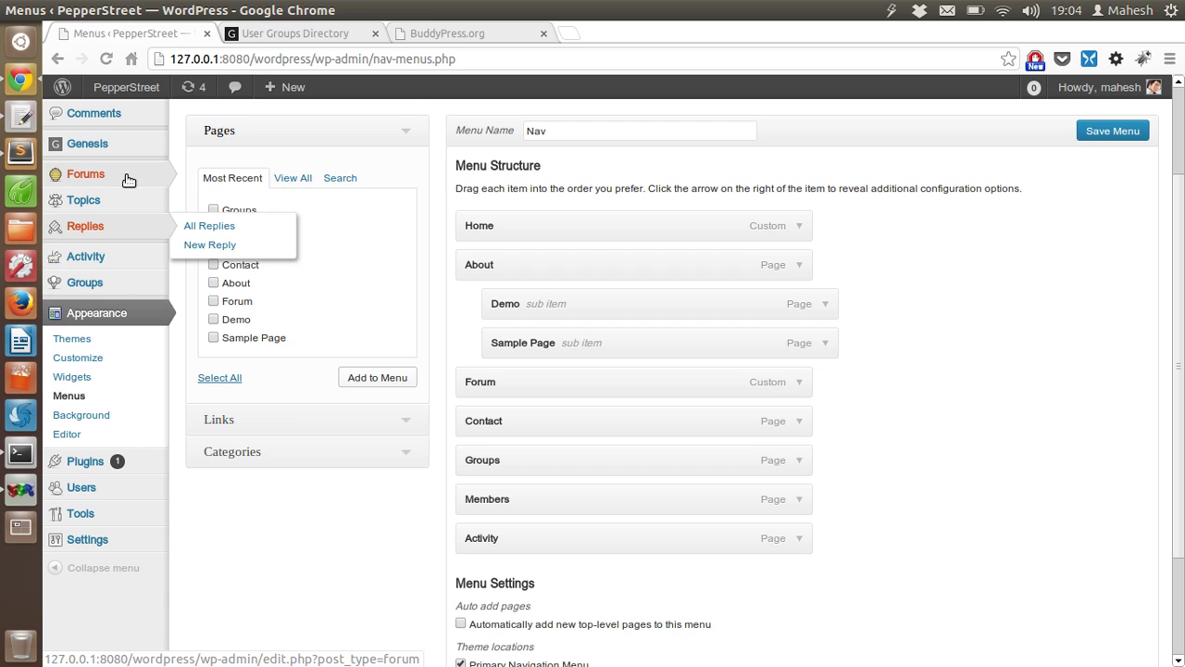
mouse_move(129, 179)
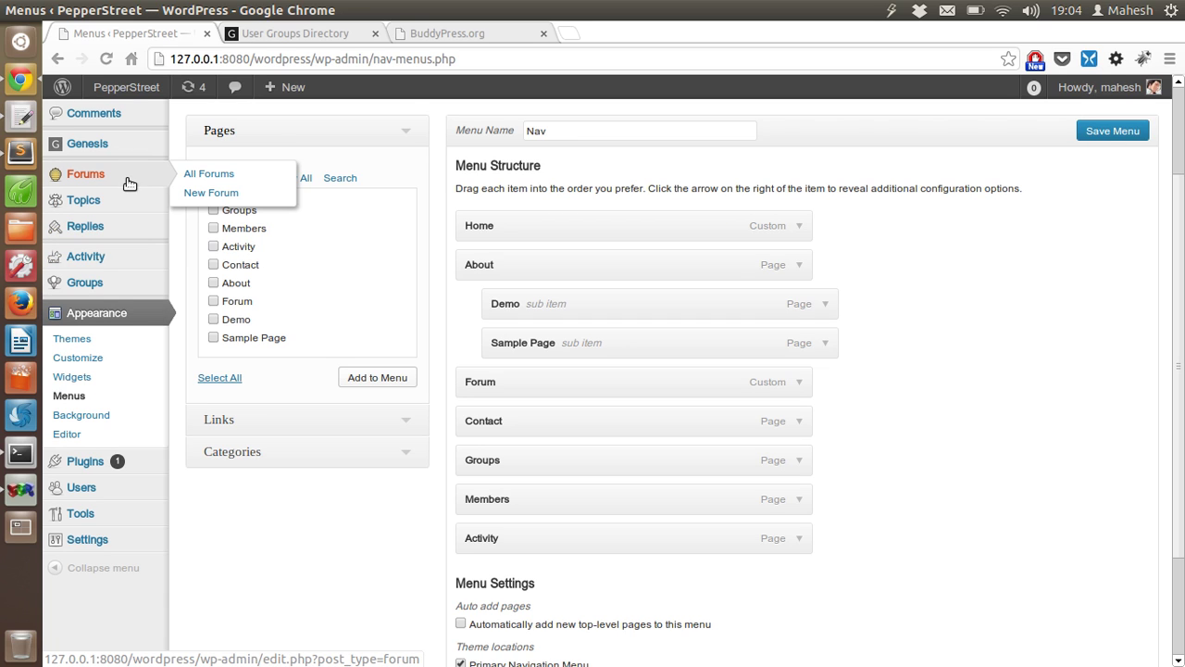
left_click(93, 287)
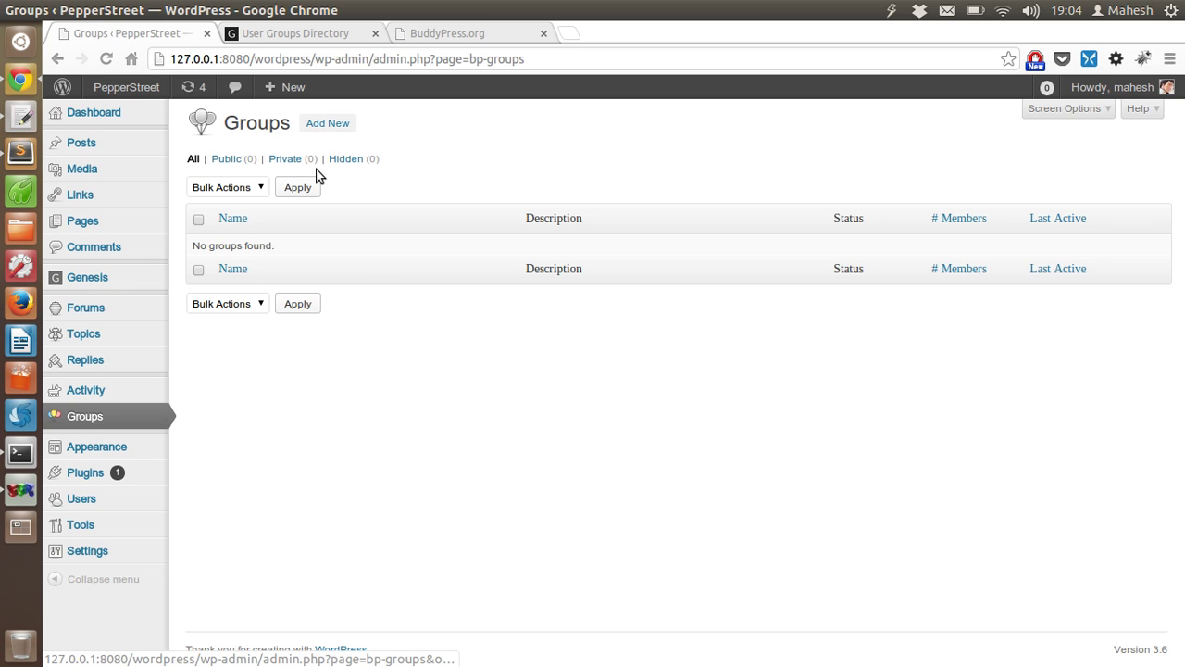
left_click(329, 123)
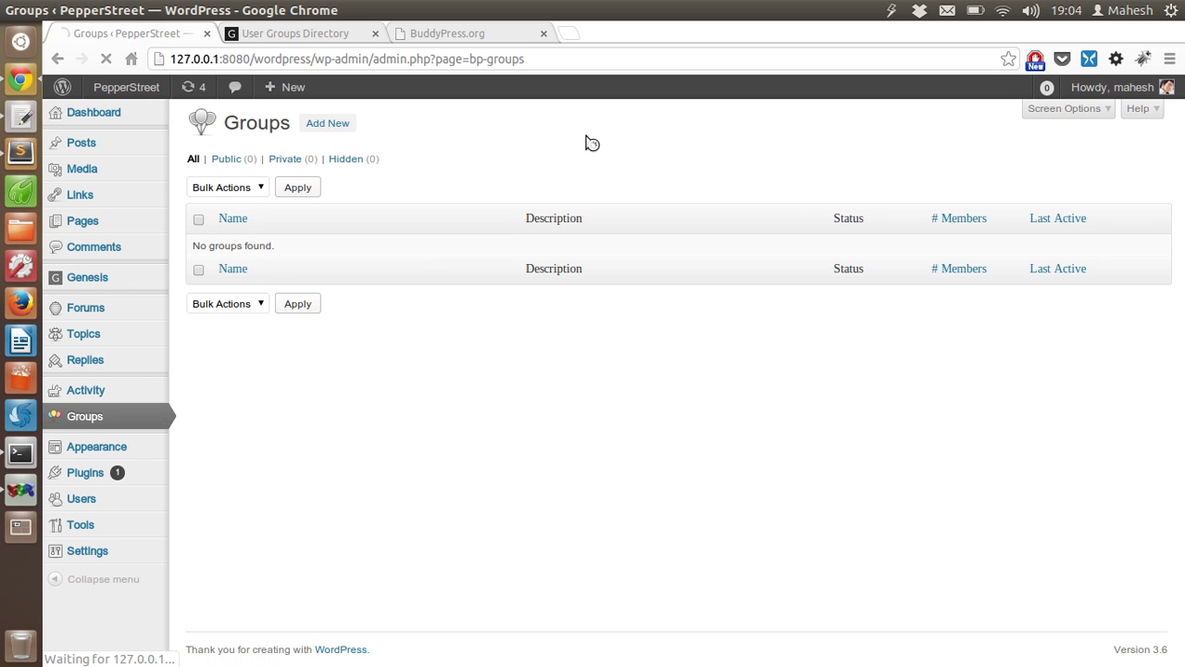
- Name the group Programmers, enter a description beginning "All the programmers", and create the group to continue to its settings
scroll(611, 153, "down", 5)
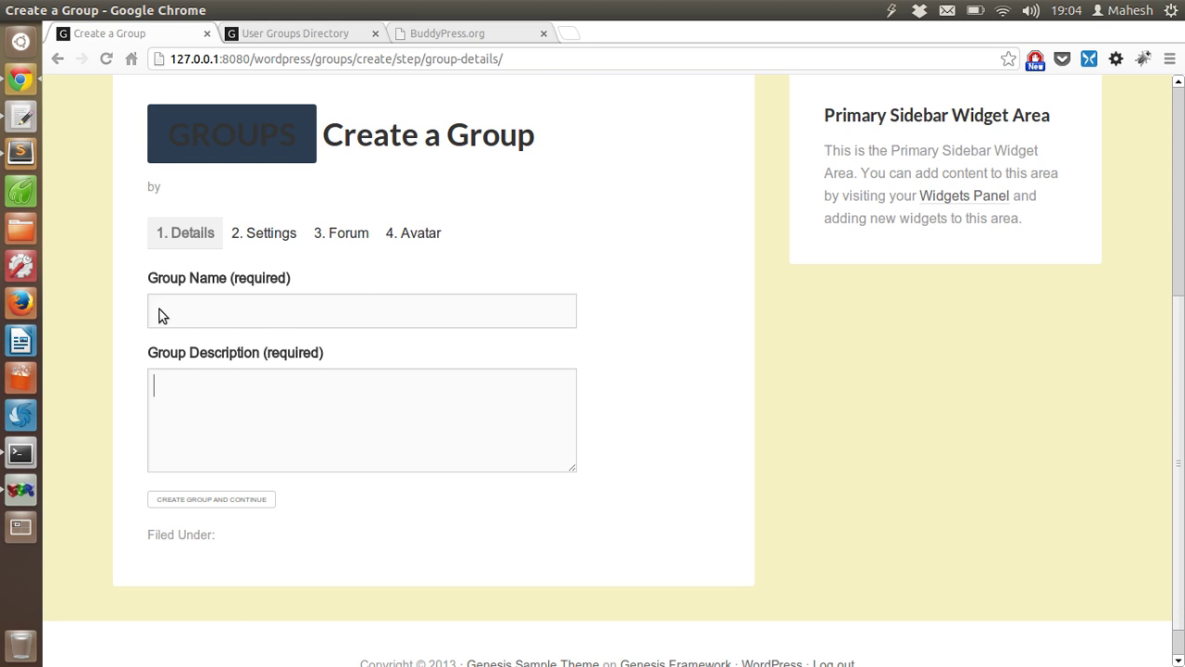
left_click(191, 318)
type("Programmers")
key("Tab")
type("All the programme")
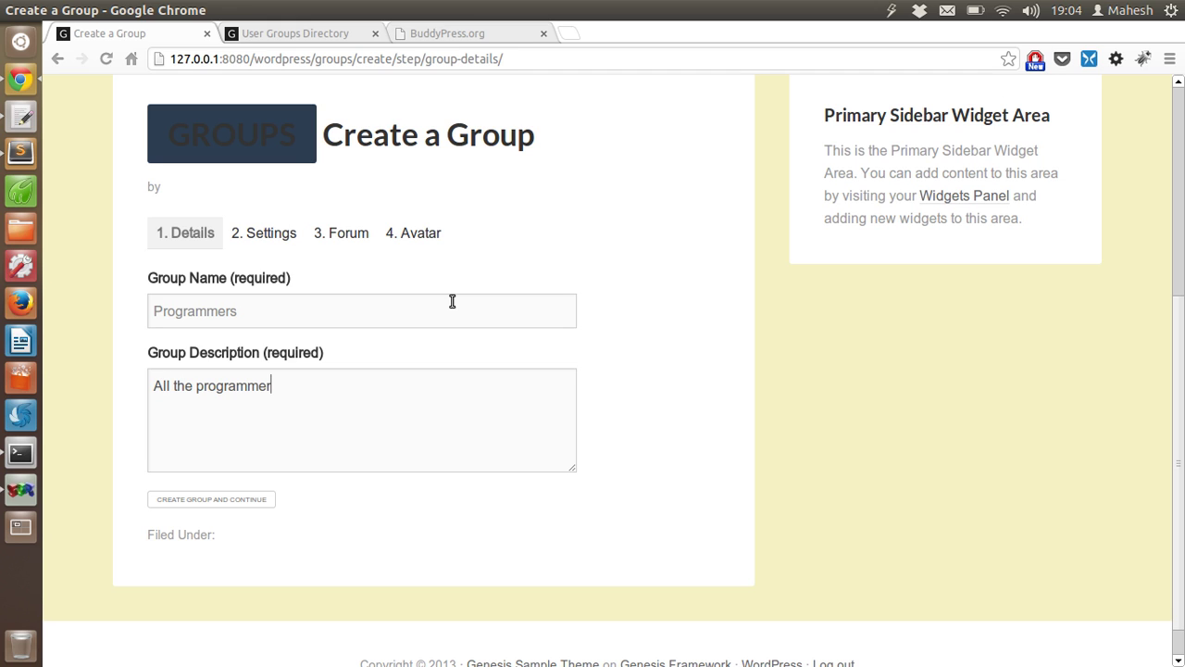
type("rs gahter t")
key("BackSpace")
key("BackSpace")
key("BackSpace")
key("BackSpace")
key("BackSpace")
key("BackSpace")
left_click(231, 499)
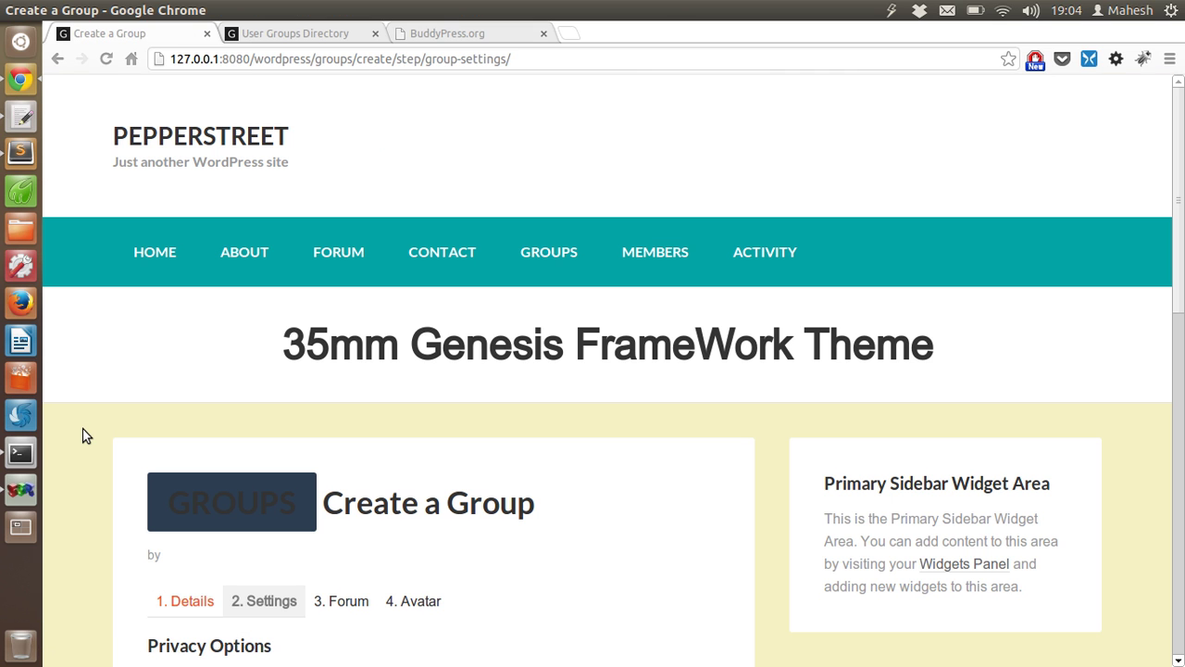
- Review the privacy and invitation options, keep the public group and All group members choices, and continue to the Forum stage
scroll(101, 423, "down", 4)
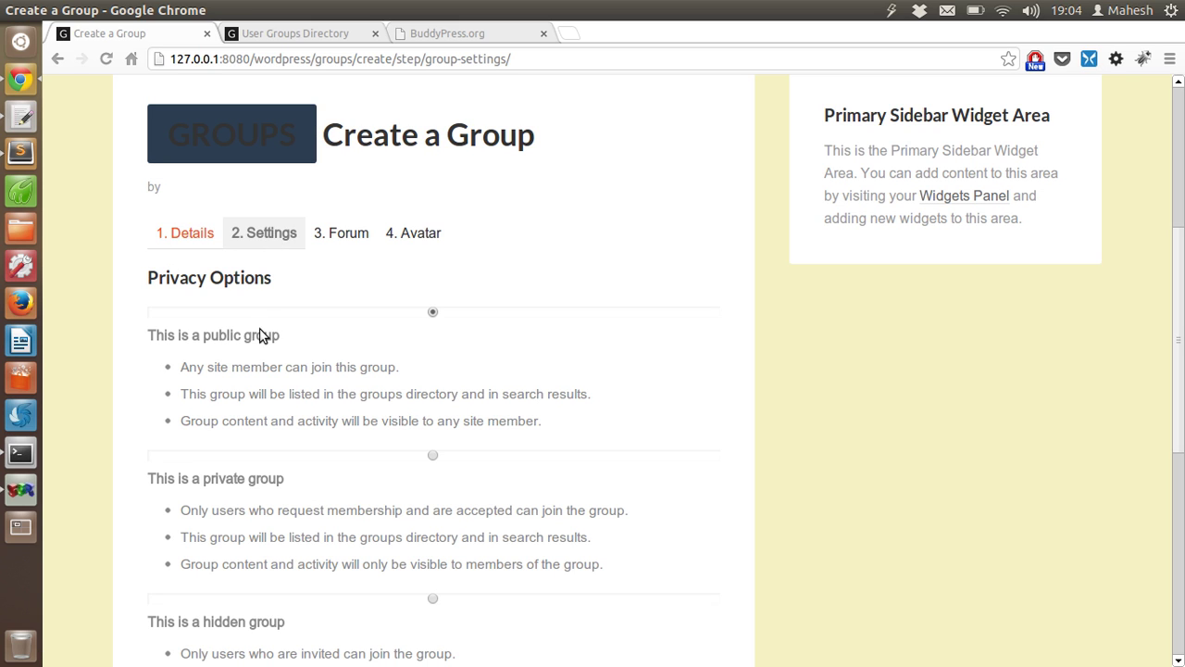
scroll(207, 343, "down", 3)
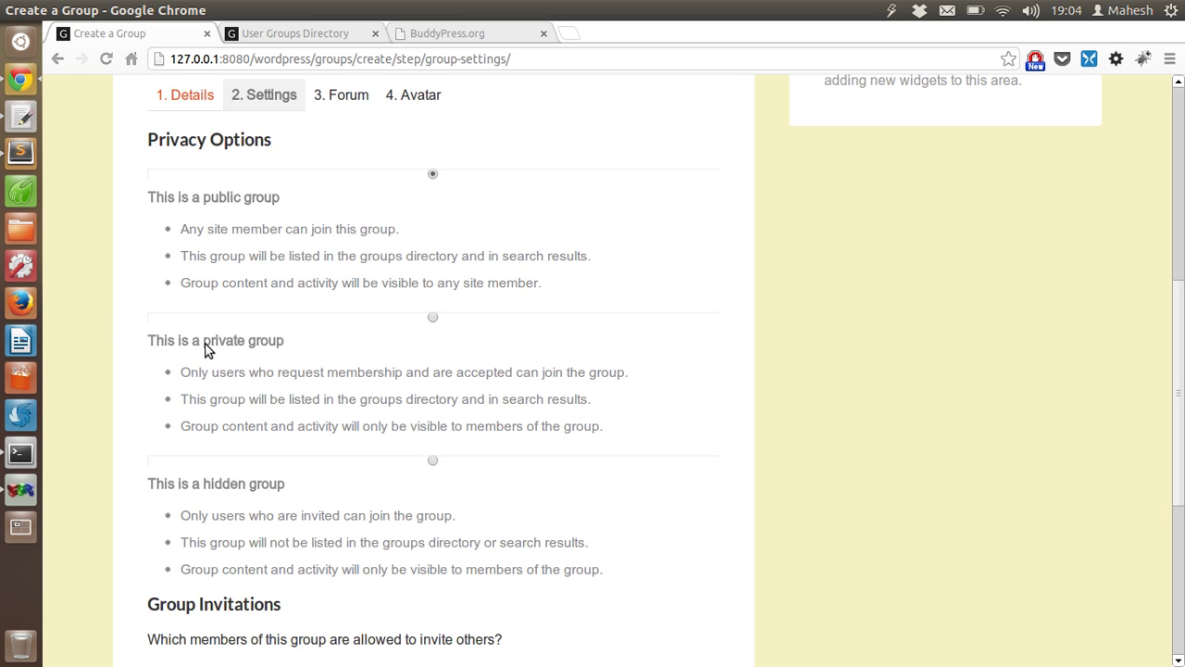
scroll(260, 498, "down", 5)
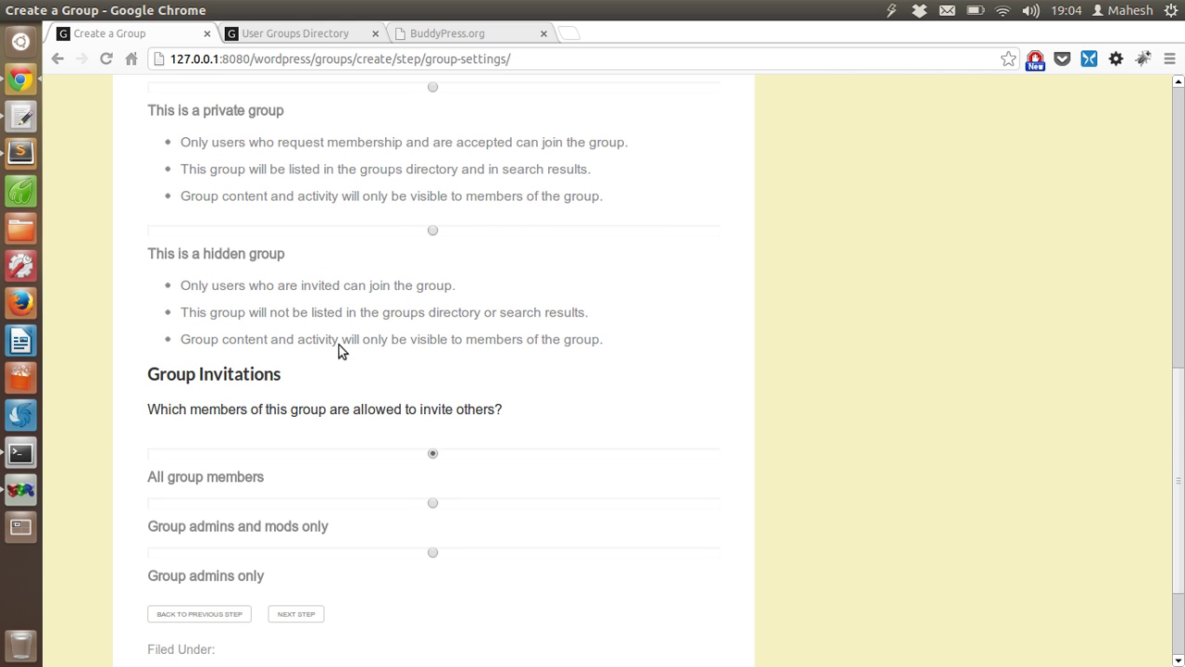
scroll(339, 345, "down", 2)
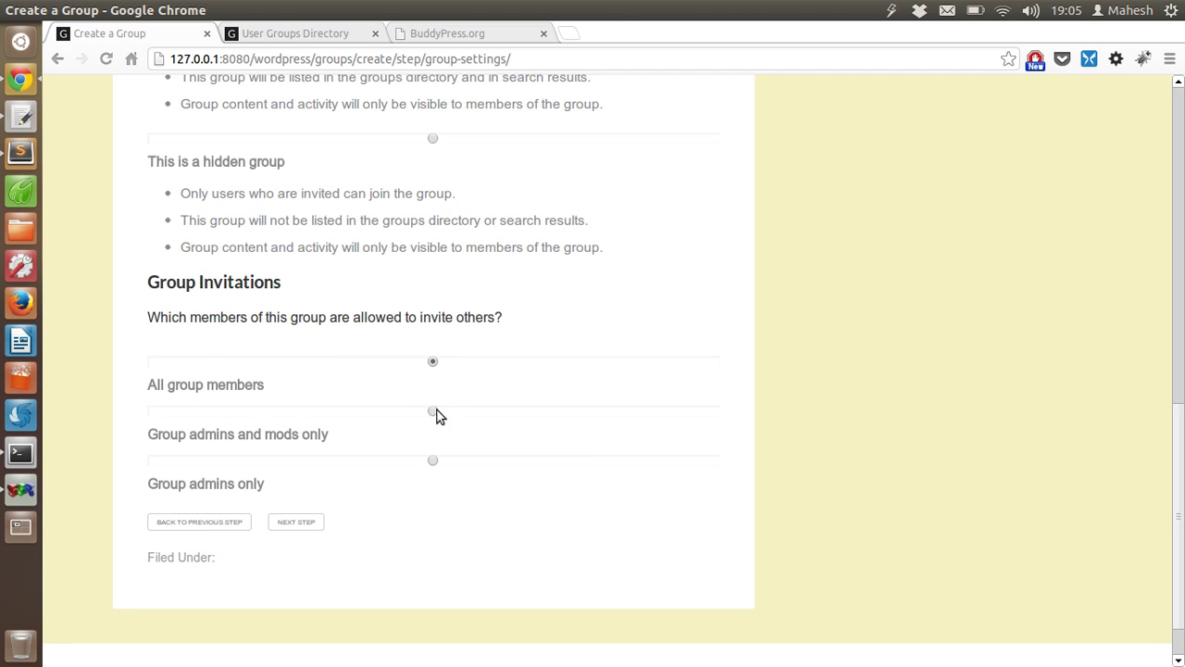
left_click(290, 524)
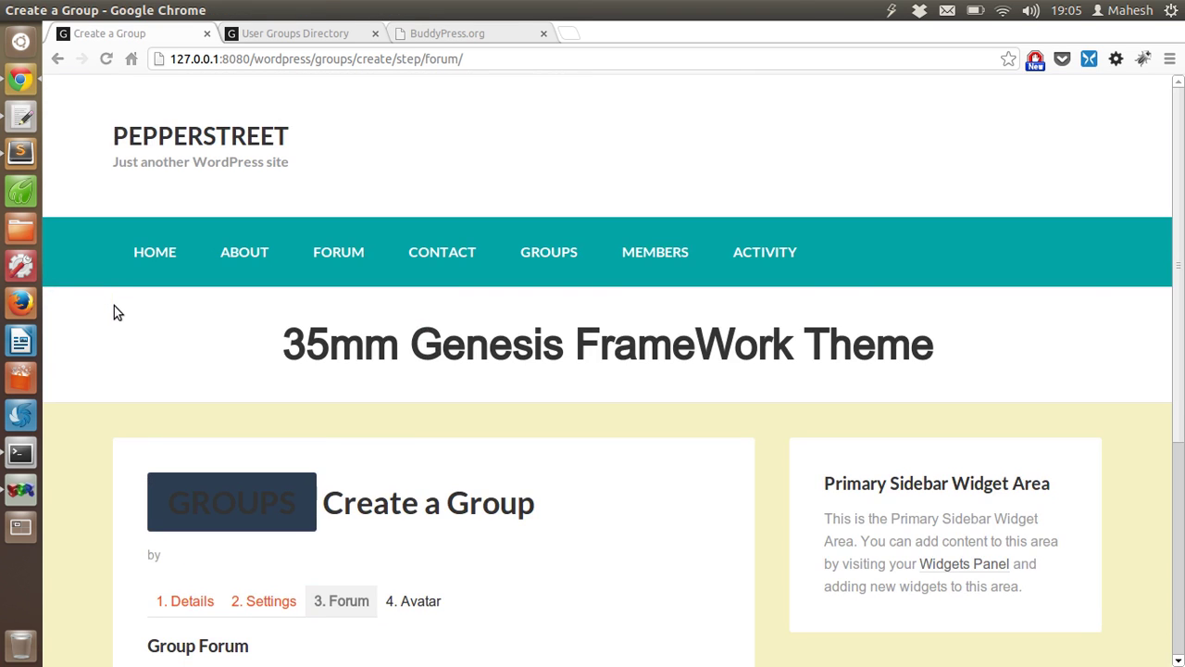
- Read the Group Forum description, enable a forum for the group, and continue to the following stage
scroll(116, 313, "down", 5)
left_click_drag(151, 328, 339, 355)
left_click(422, 328)
left_click_drag(421, 328, 713, 332)
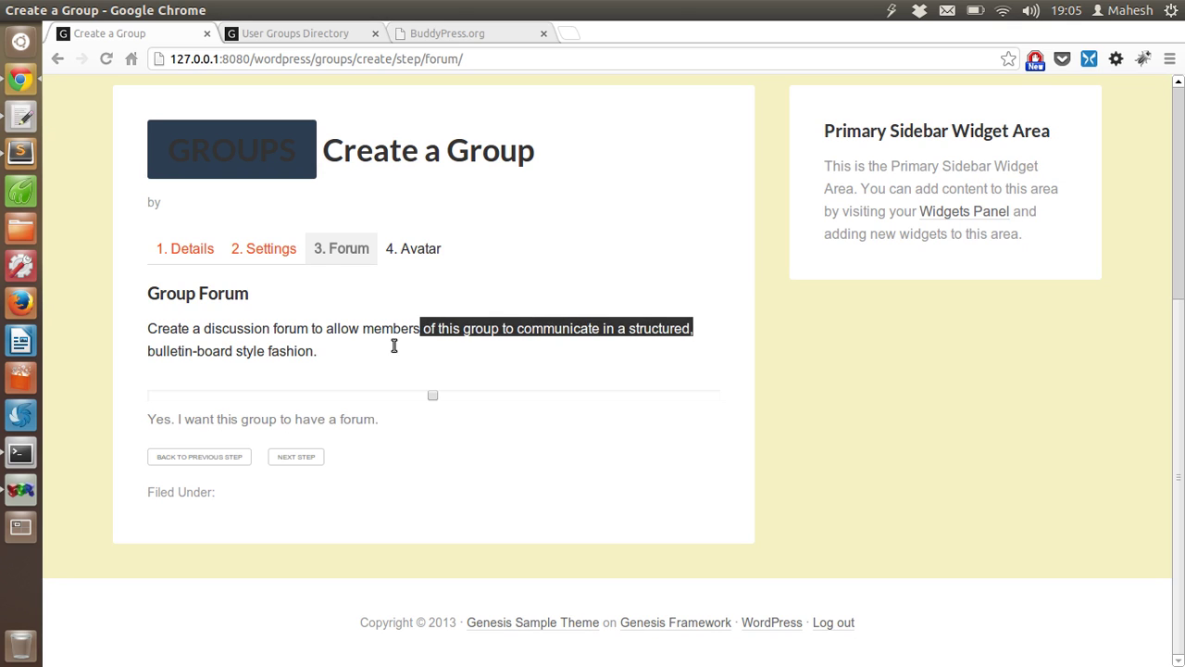
left_click(227, 354)
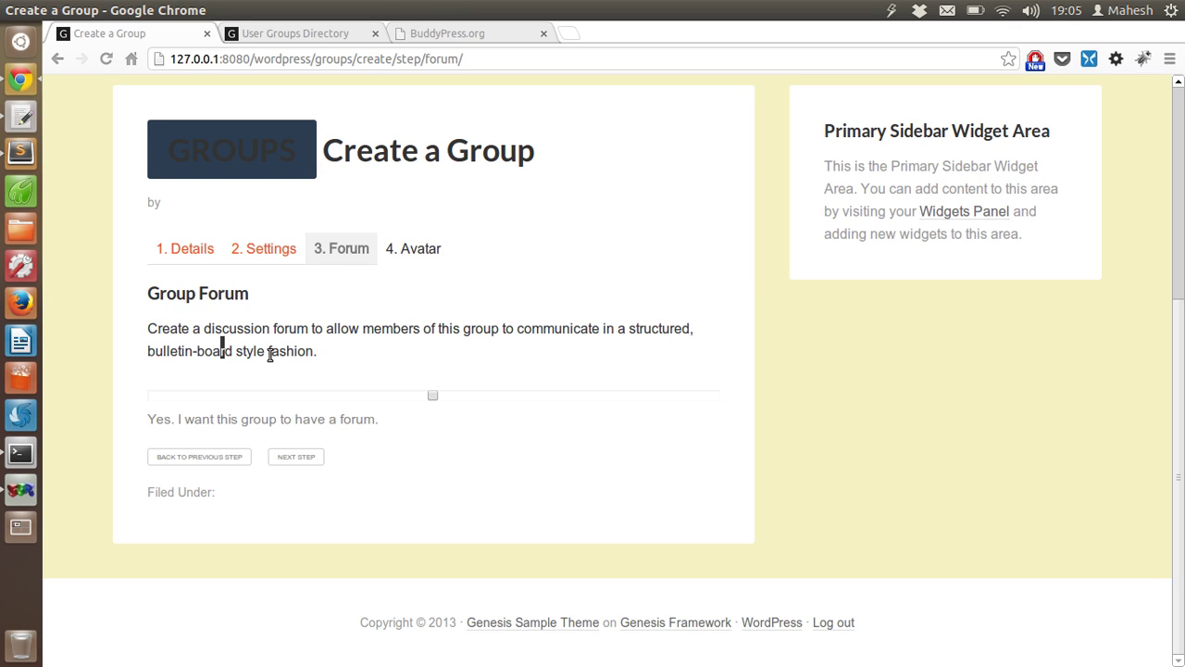
left_click(286, 457)
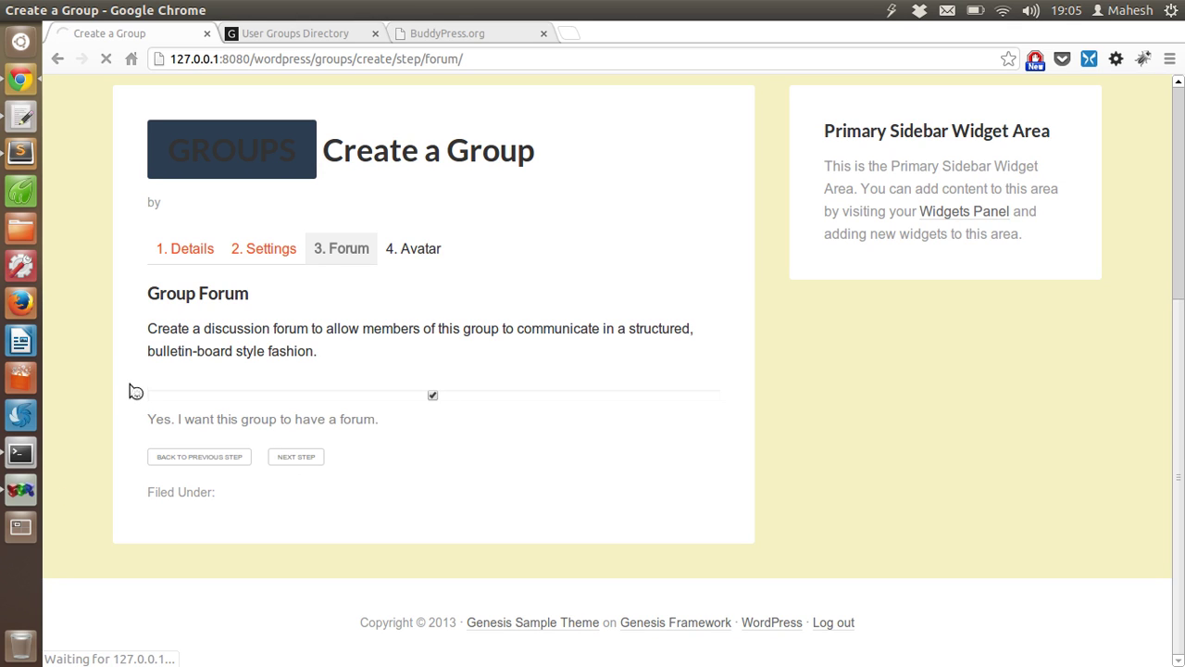
- Read the group avatar instructions, skip uploading an image, and finish creating the Programmers group
scroll(130, 392, "down", 4)
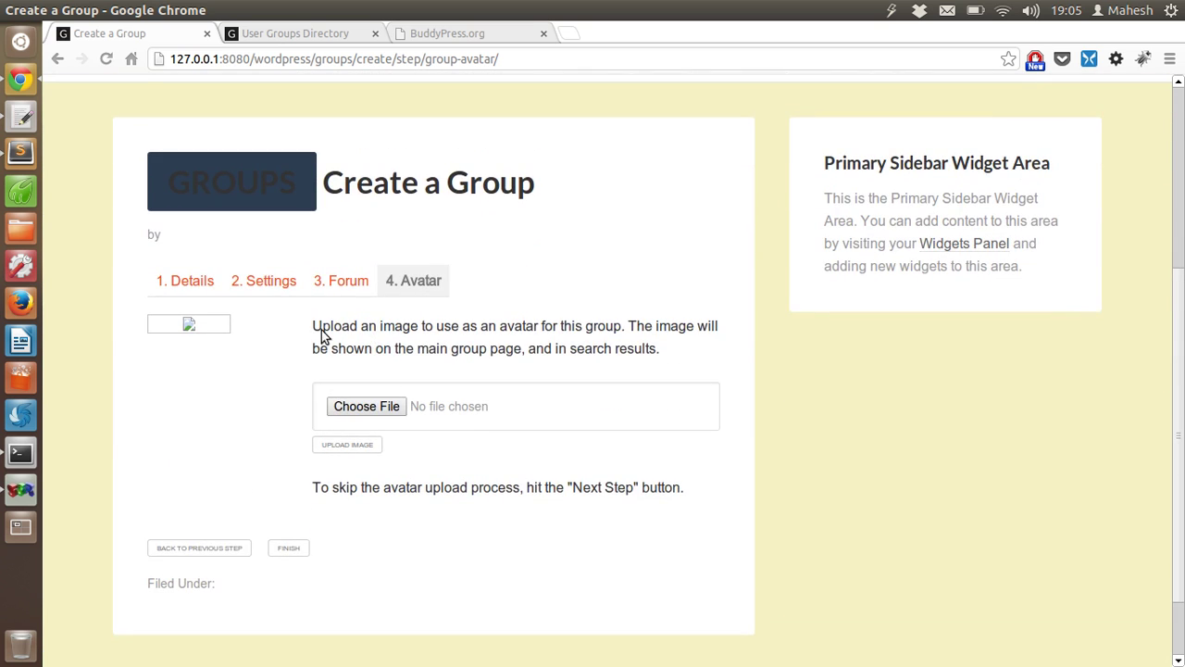
left_click_drag(315, 329, 670, 362)
left_click(674, 363)
left_click_drag(364, 485, 672, 487)
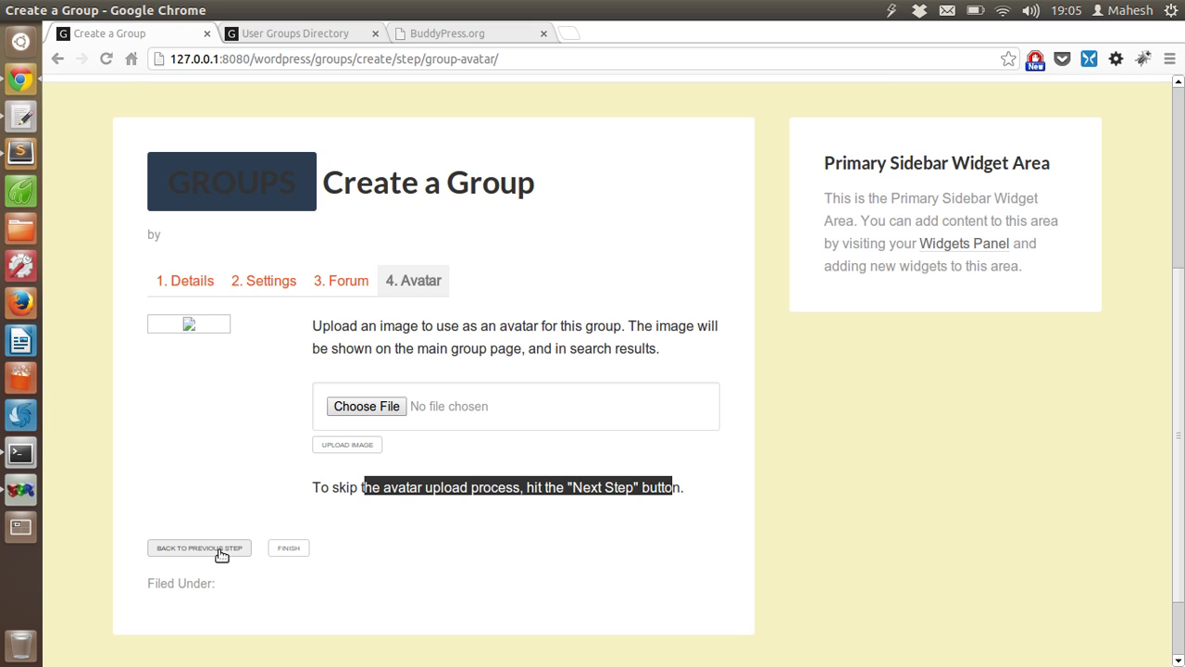
left_click(319, 542)
left_click(289, 548)
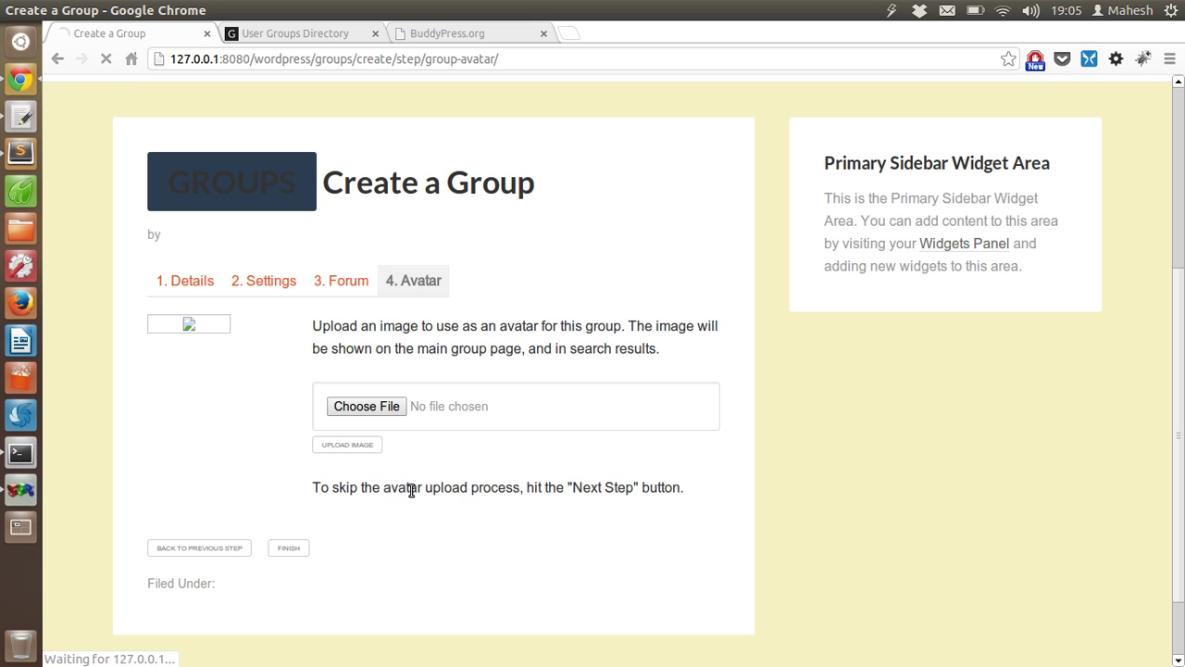
- Examine the Programmers group page, including its title, description, group sections, activity feed and the site navigation
scroll(431, 445, "down", 4)
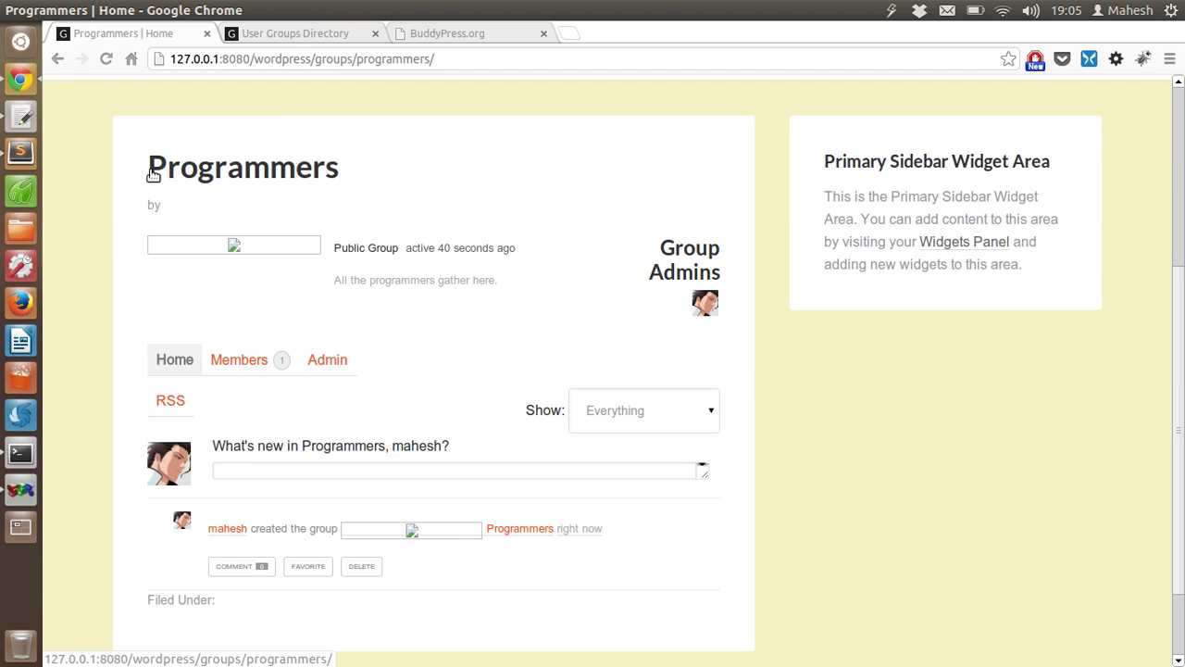
left_click_drag(148, 169, 374, 171)
left_click(374, 167)
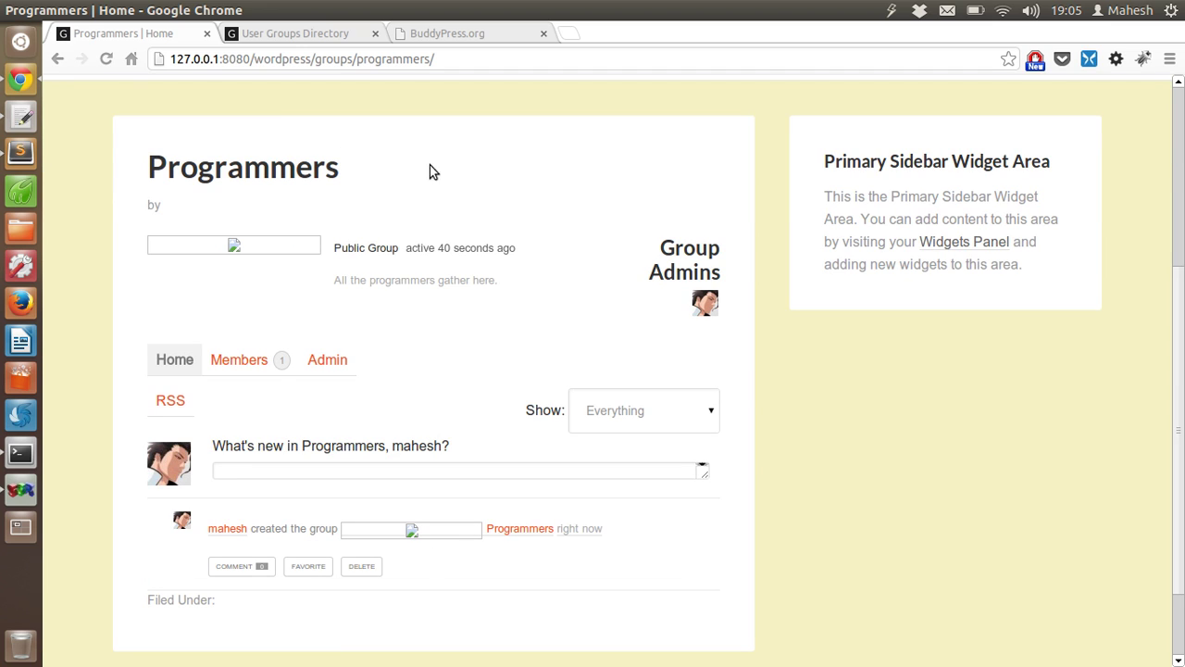
left_click_drag(367, 279, 504, 284)
left_click(504, 283)
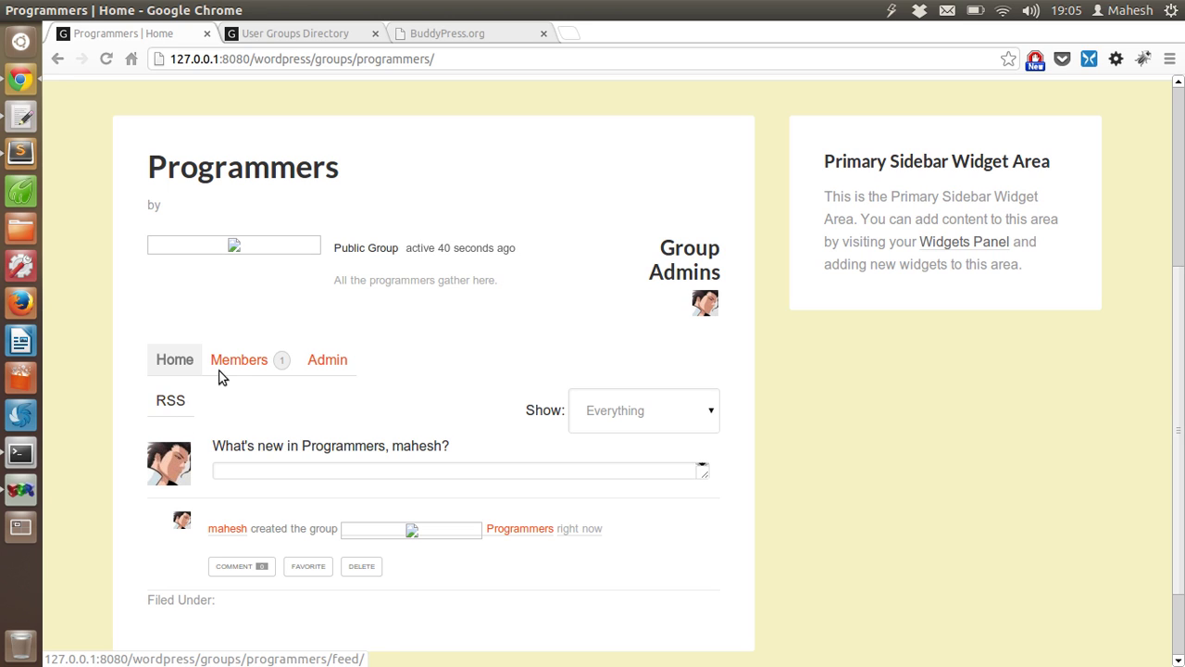
left_click(234, 174)
scroll(112, 294, "down", 5)
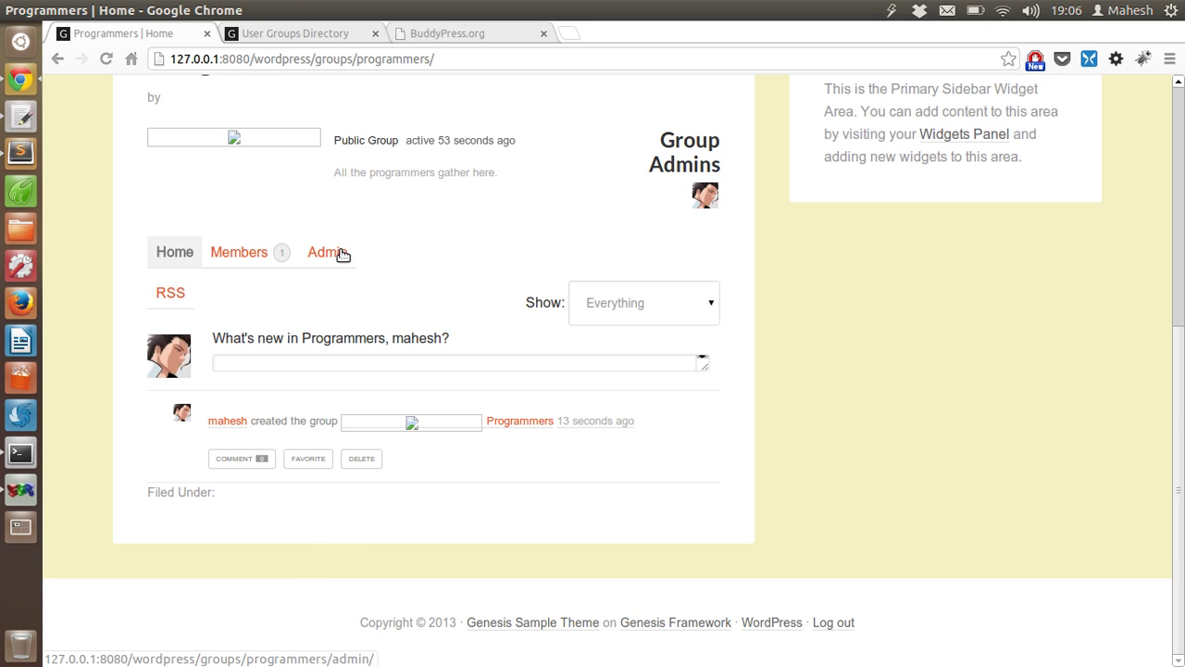
scroll(195, 289, "up", 2)
scroll(194, 291, "up", 1)
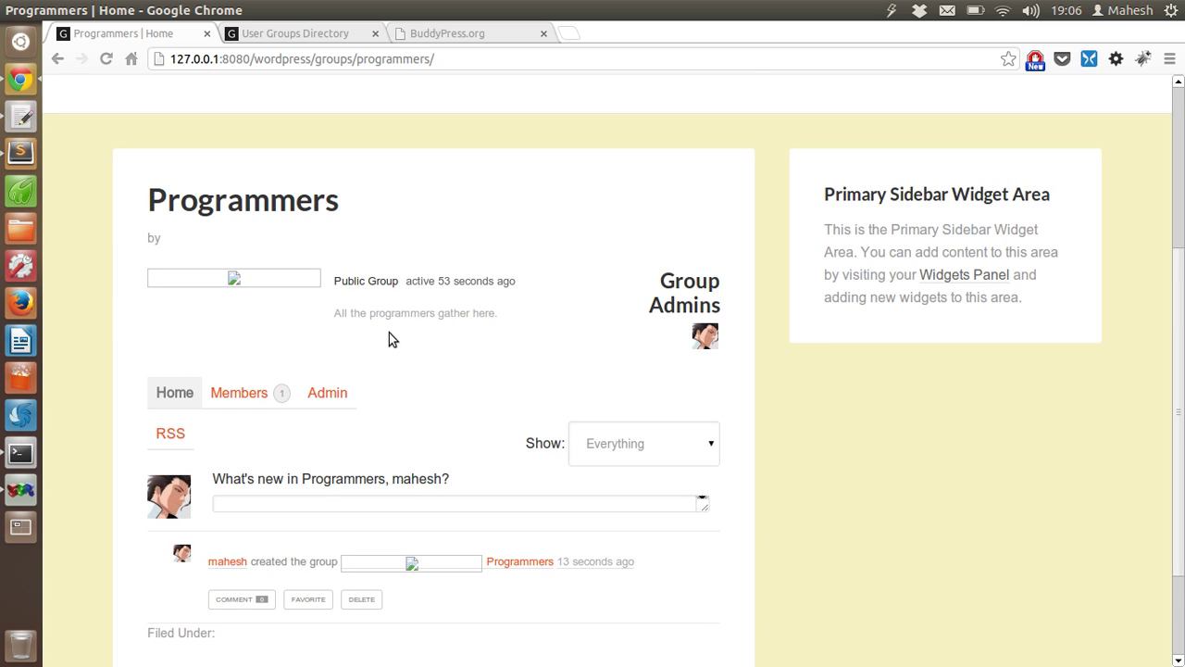
scroll(487, 331, "down", 3)
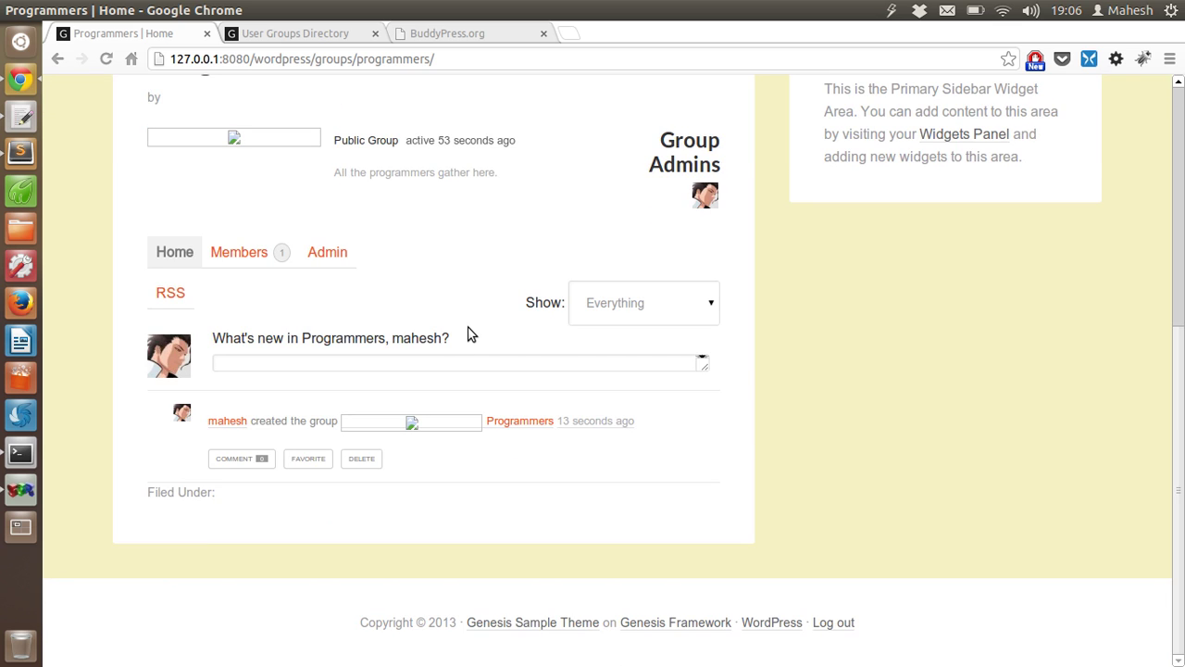
scroll(468, 334, "up", 4)
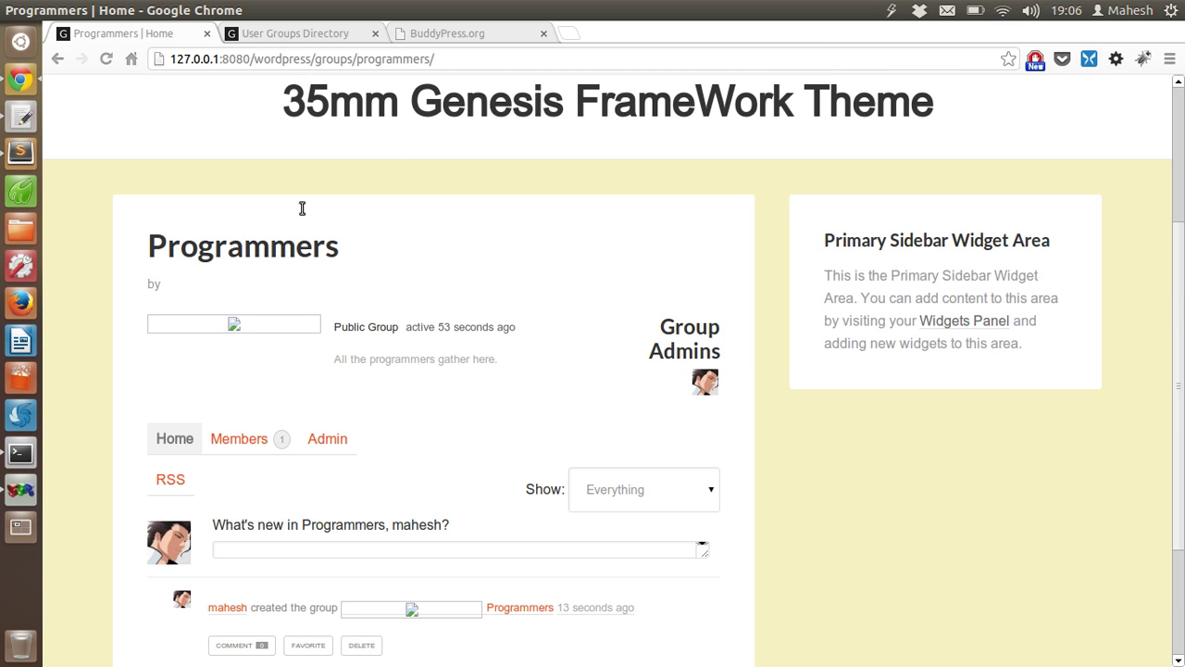
scroll(301, 215, "up", 4)
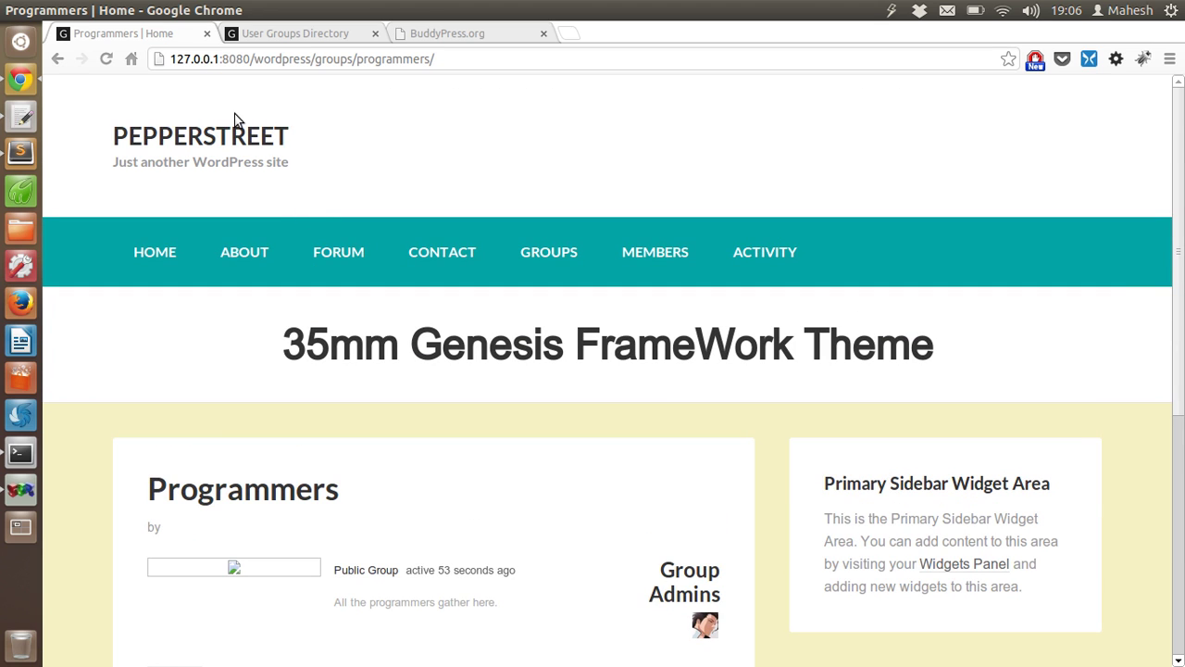
- Go to the site's wp-admin address, list the groups, and open the Programmers group for editing
left_click_drag(315, 58, 498, 76)
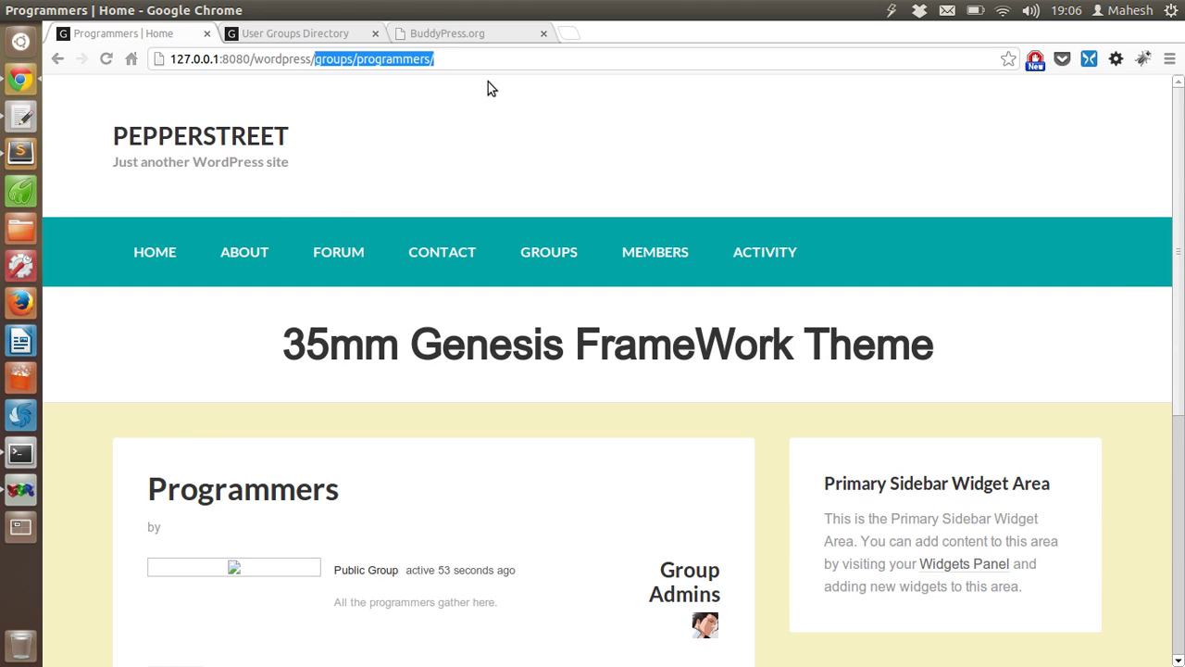
type("wp-admin")
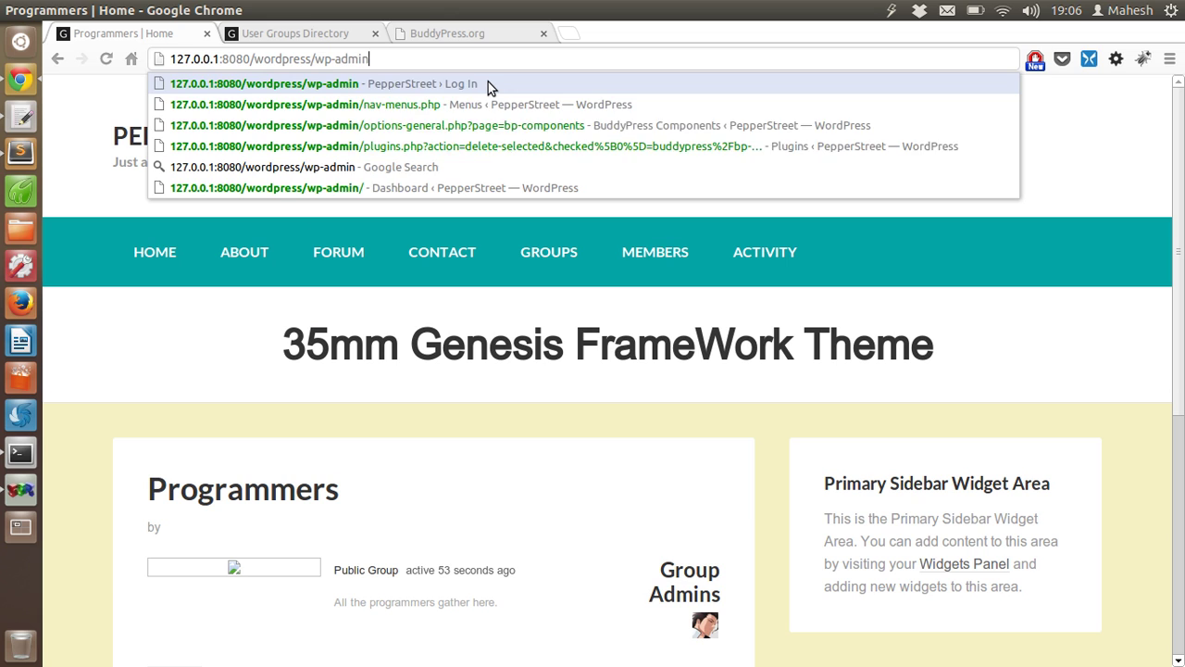
key("Return")
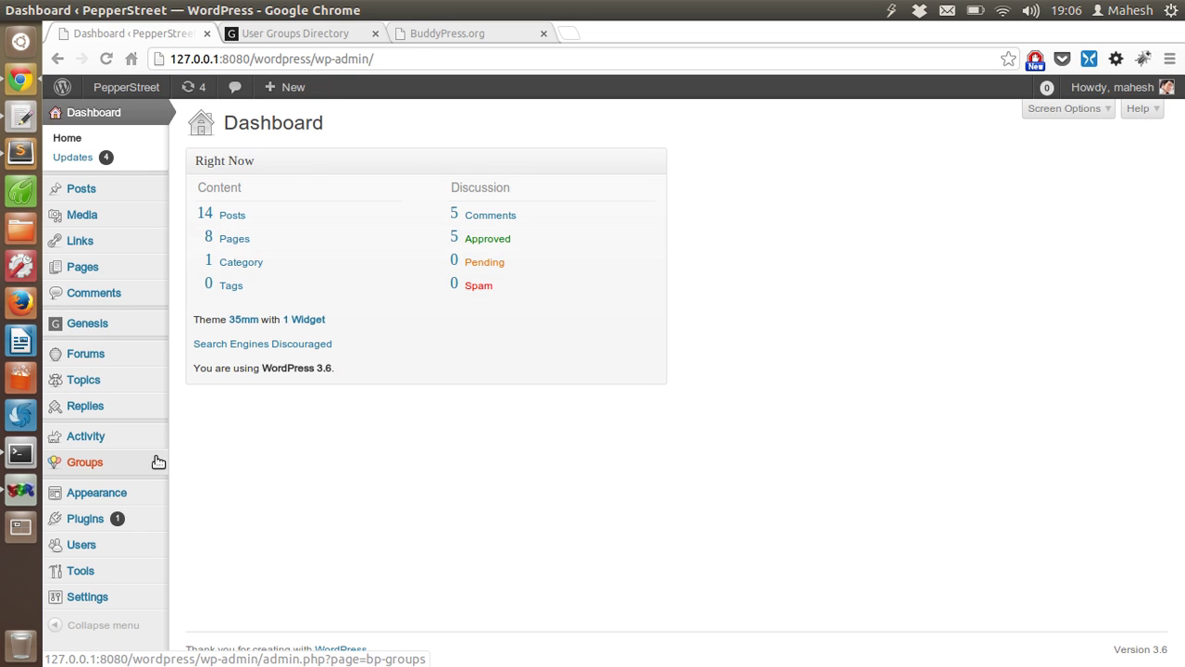
left_click(159, 461)
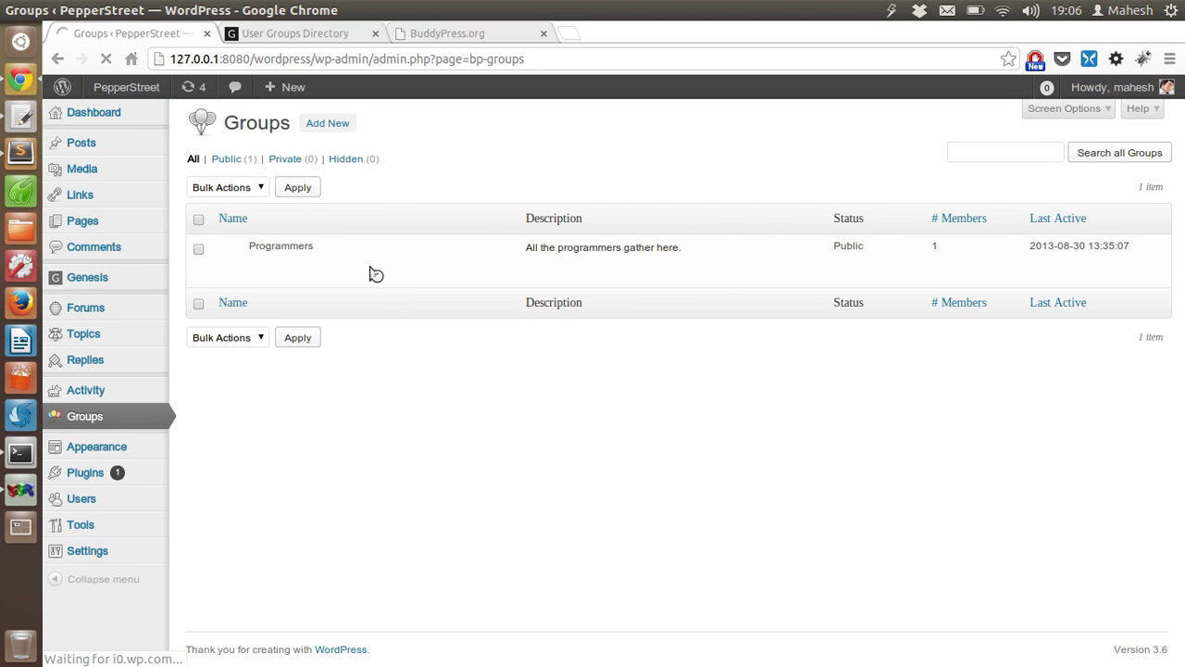
mouse_move(331, 251)
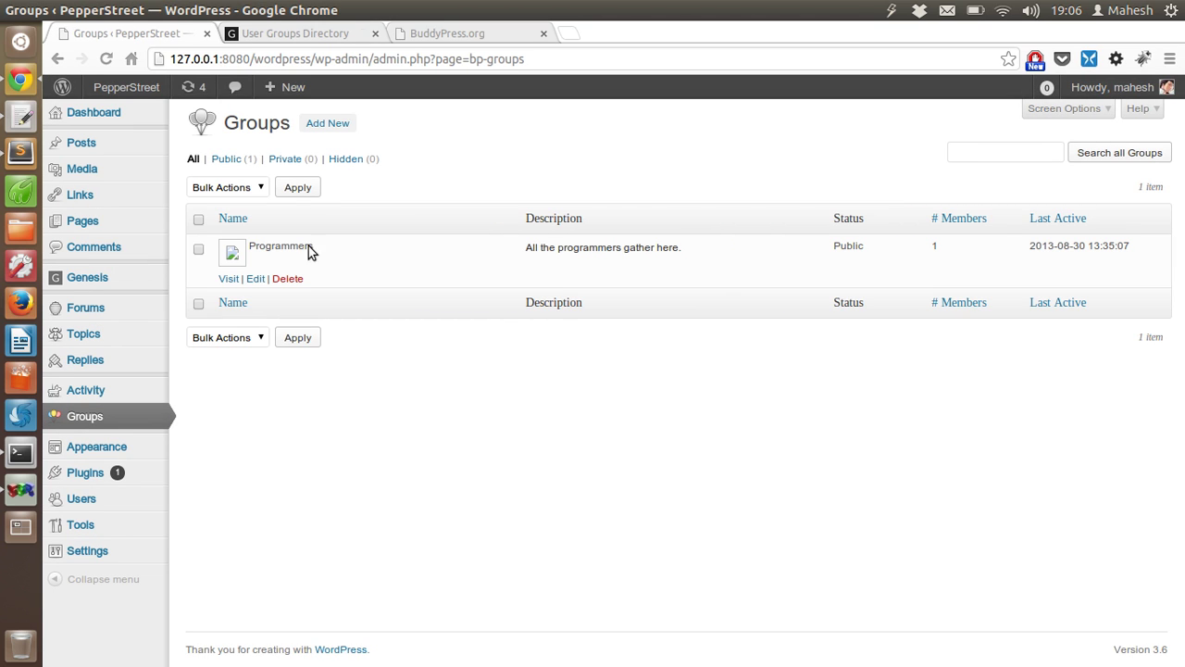
left_click(255, 280)
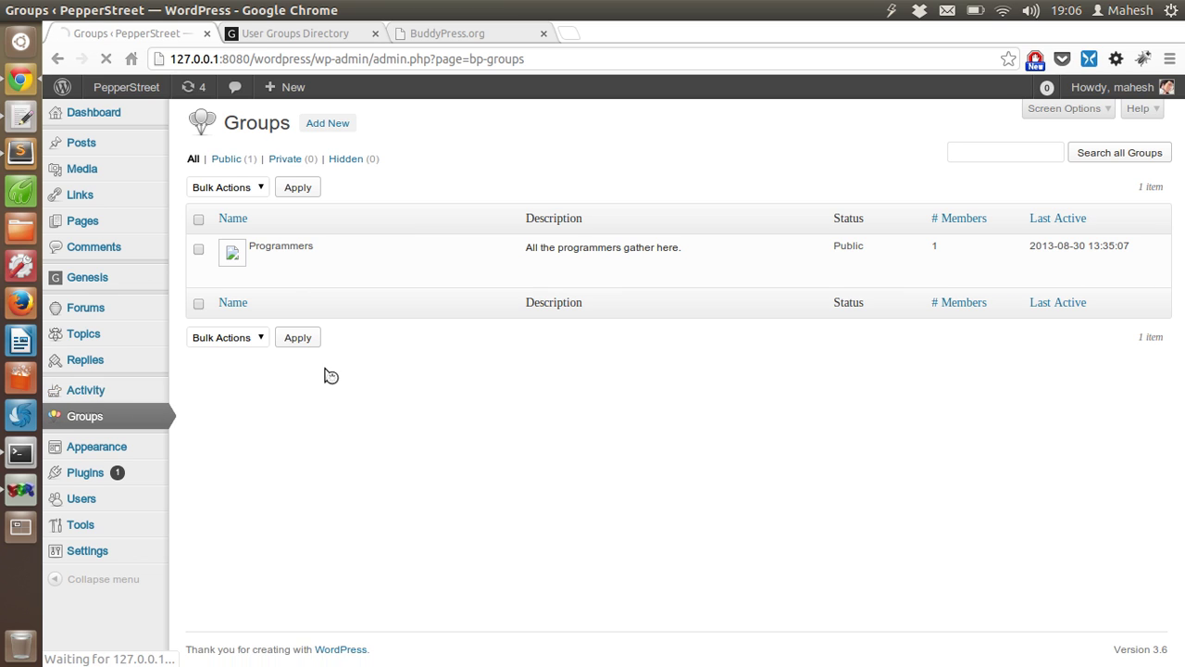
mouse_move(361, 267)
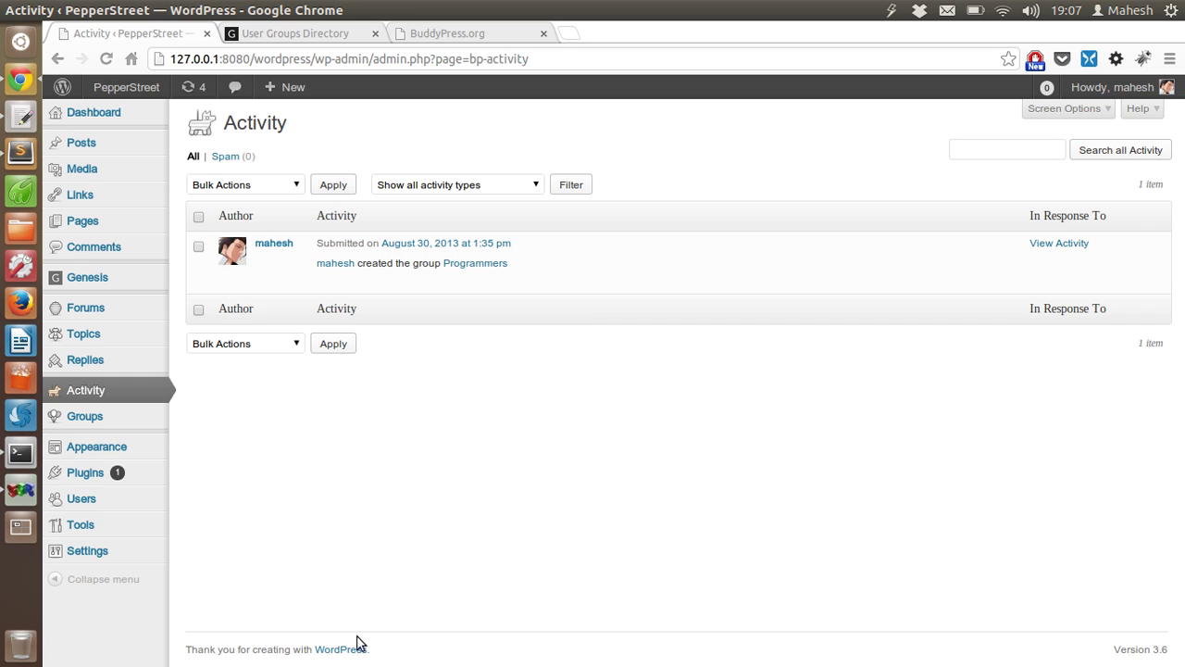
- Return to the Dashboard home and enable the Right Now in Forums box in its screen options
mouse_move(151, 112)
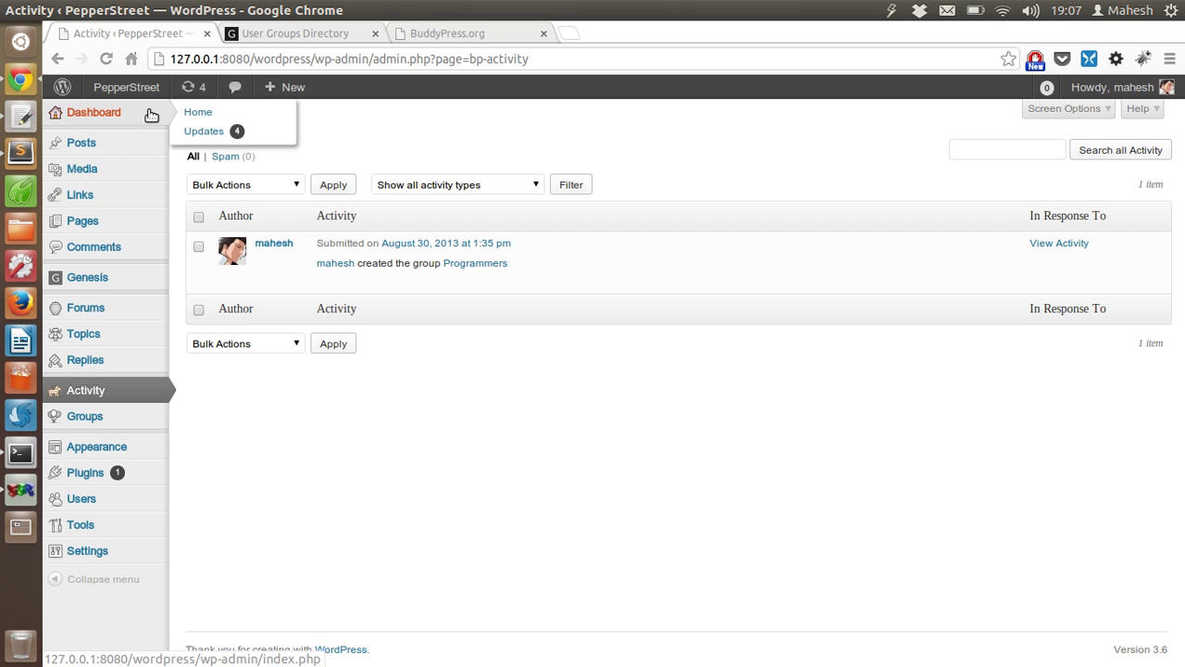
left_click(192, 113)
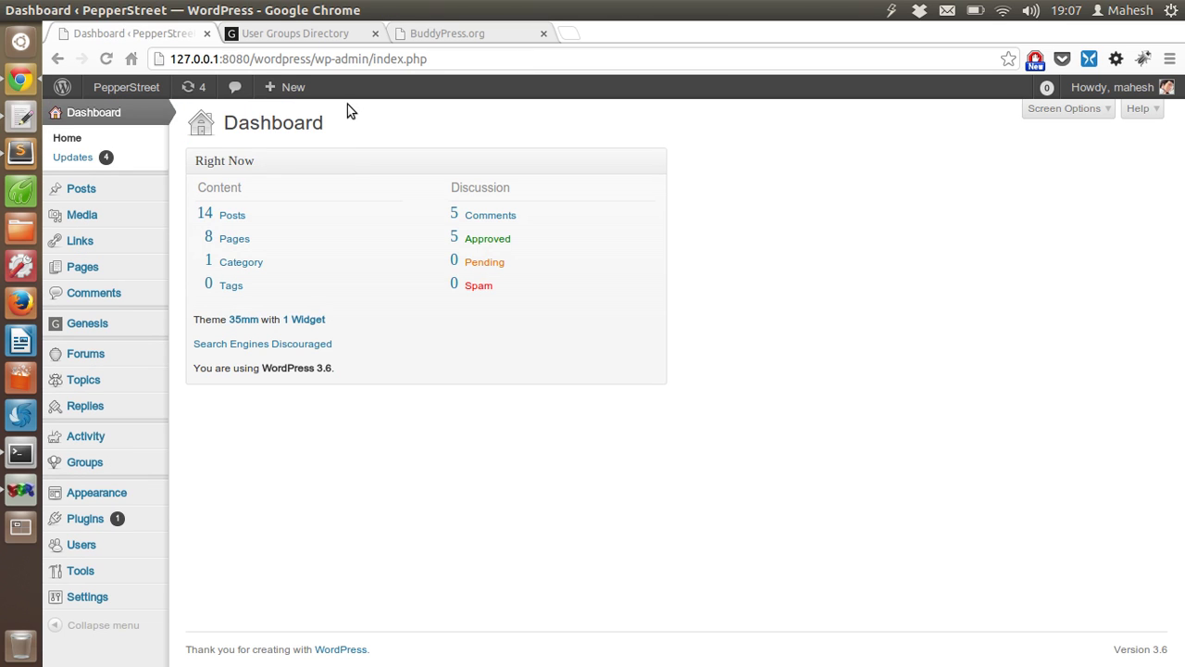
left_click(1103, 109)
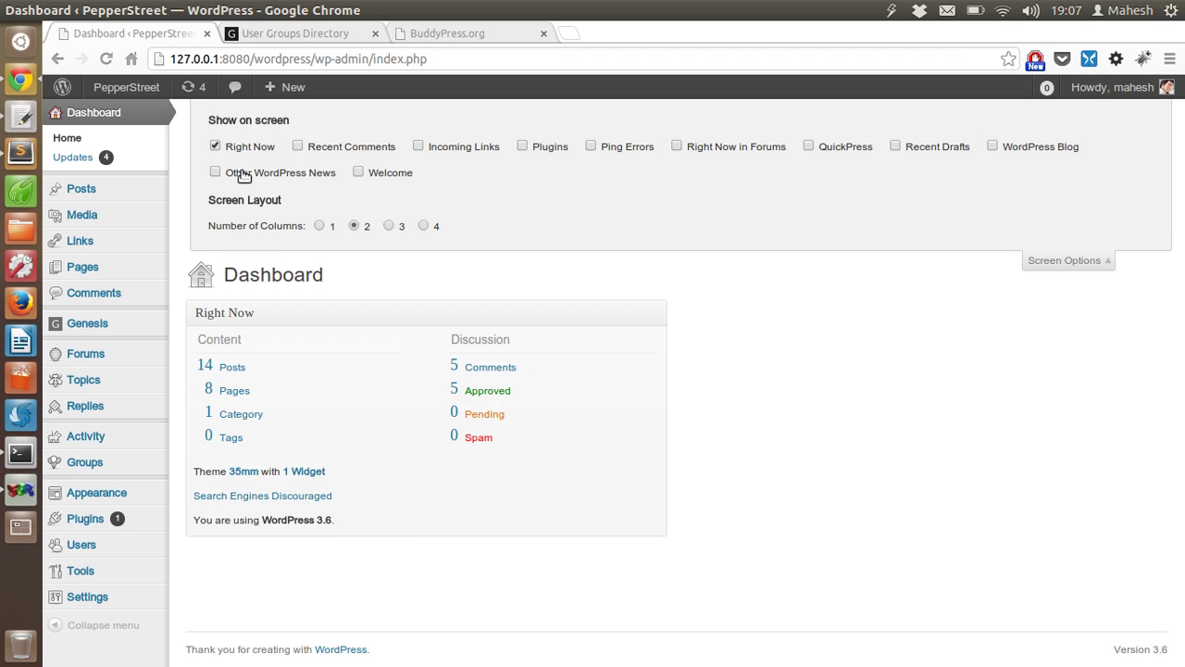
left_click(677, 146)
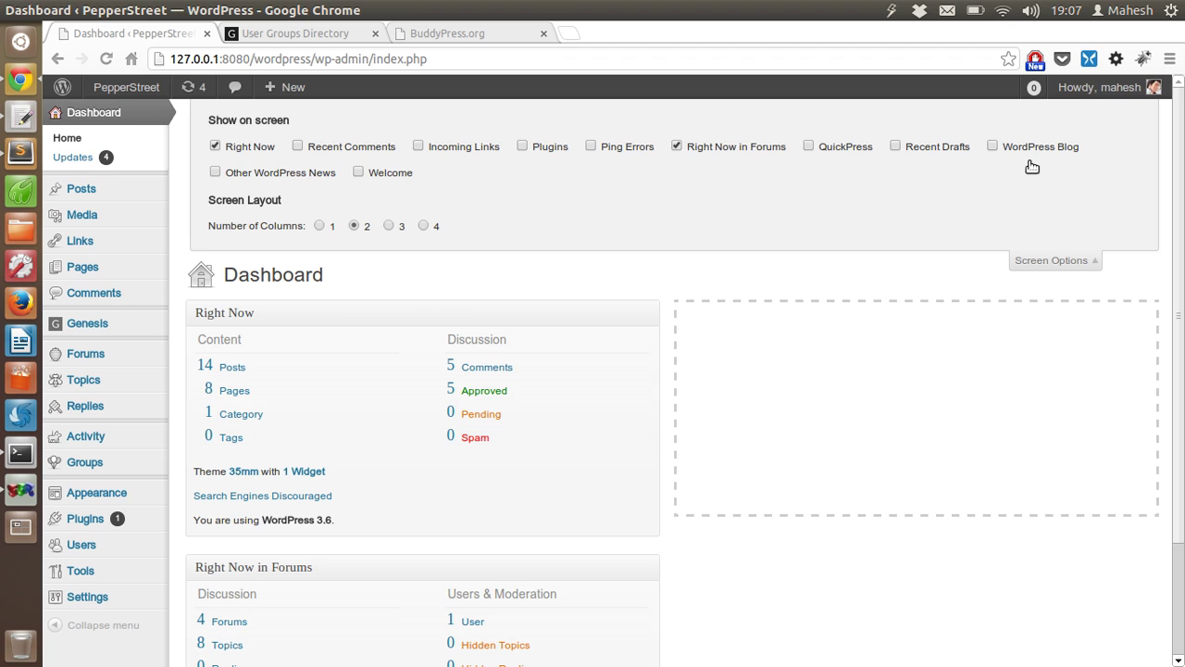
left_click(1095, 259)
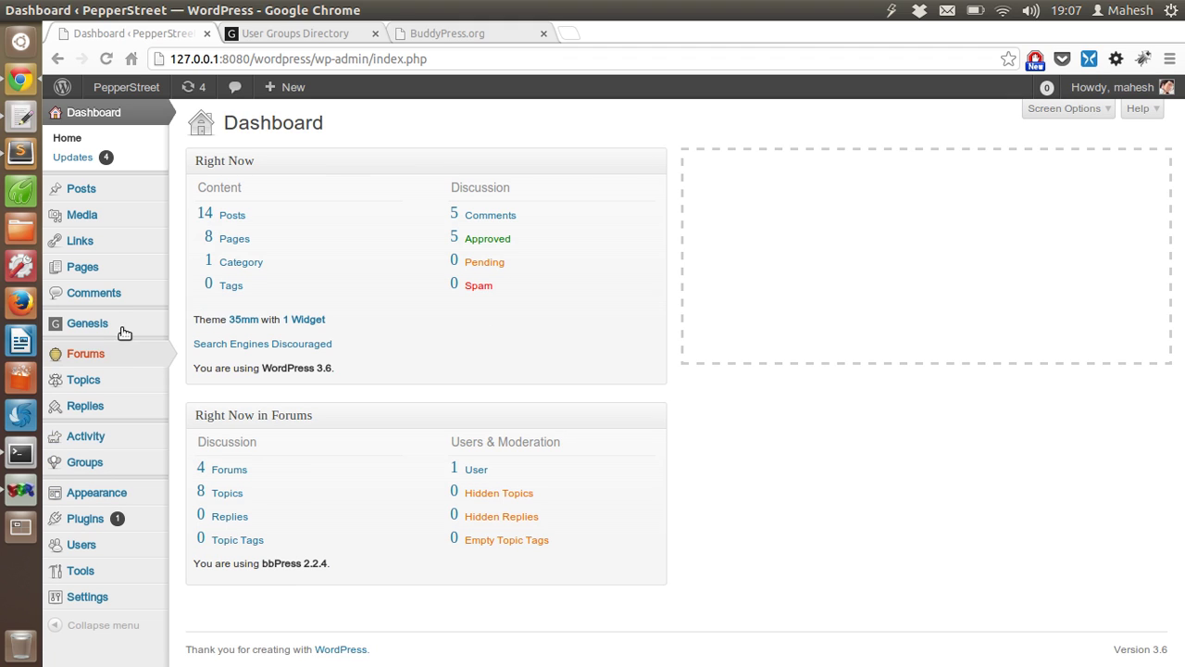
- Open the list of all forums in the admin and check the description of the Programmers forum
mouse_move(122, 318)
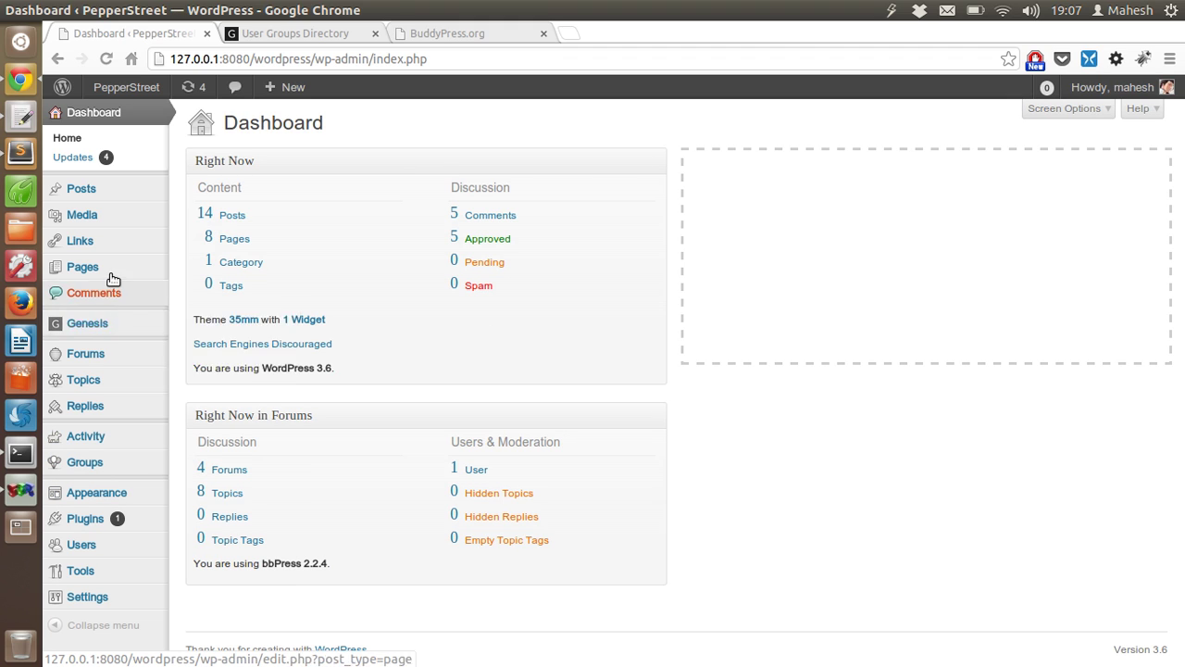
left_click(99, 360)
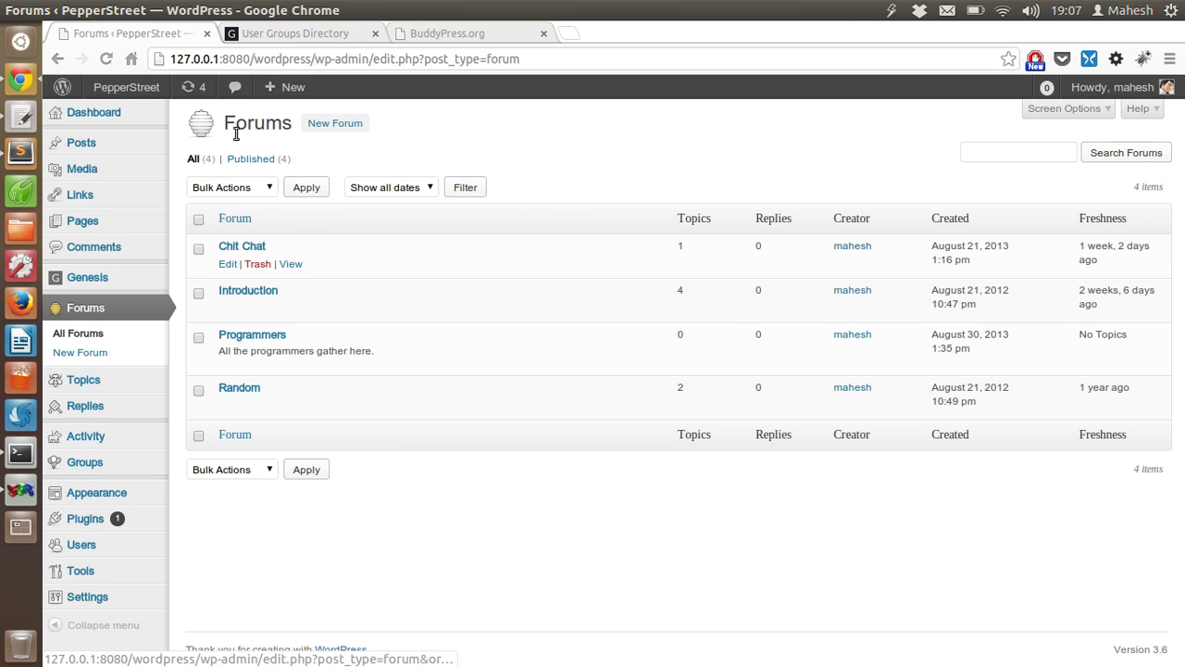
left_click_drag(219, 351, 350, 356)
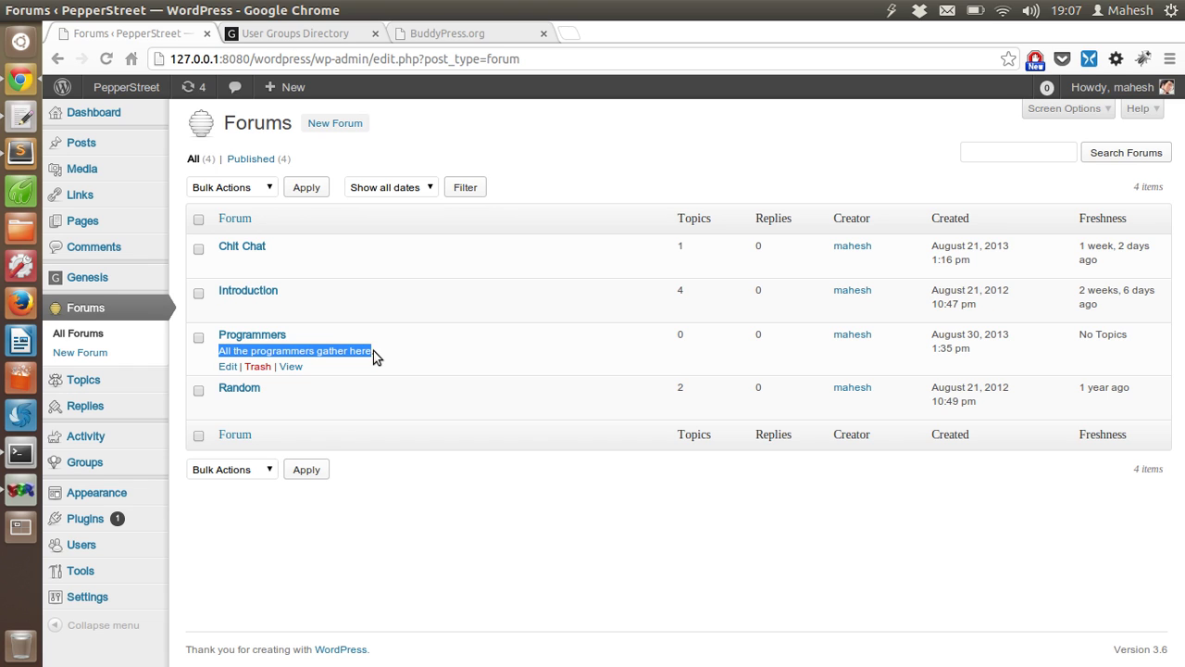
left_click(372, 355)
- Switch to the public site and check its Forum page for the Programmers forum
left_click(318, 35)
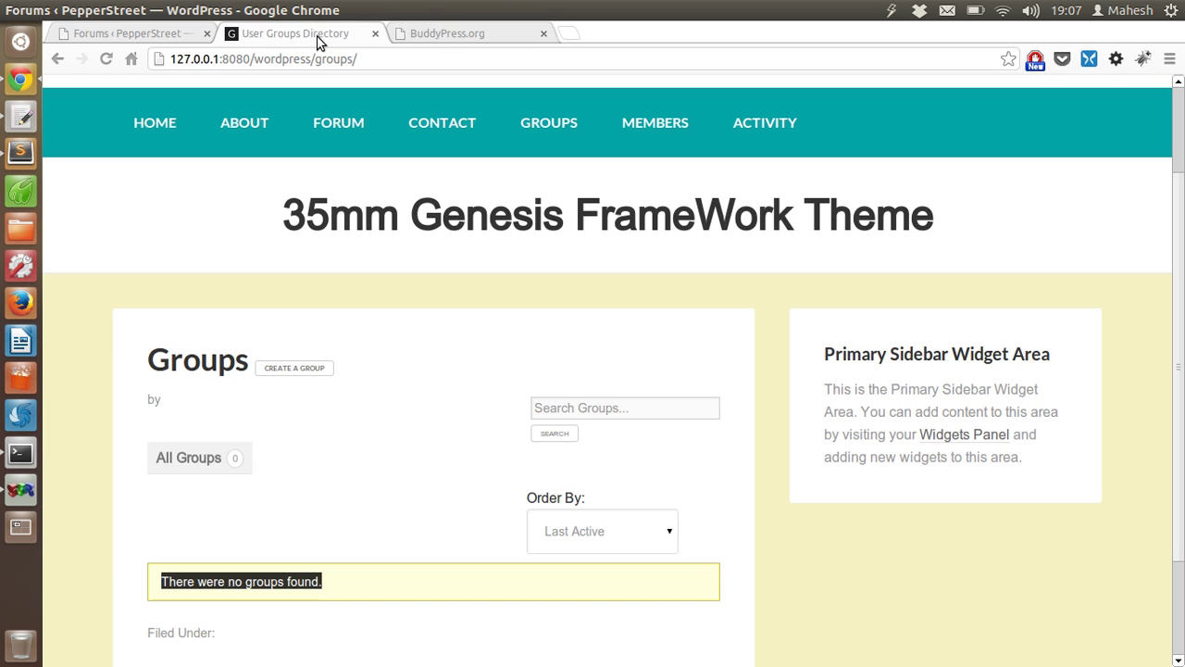
left_click(338, 122)
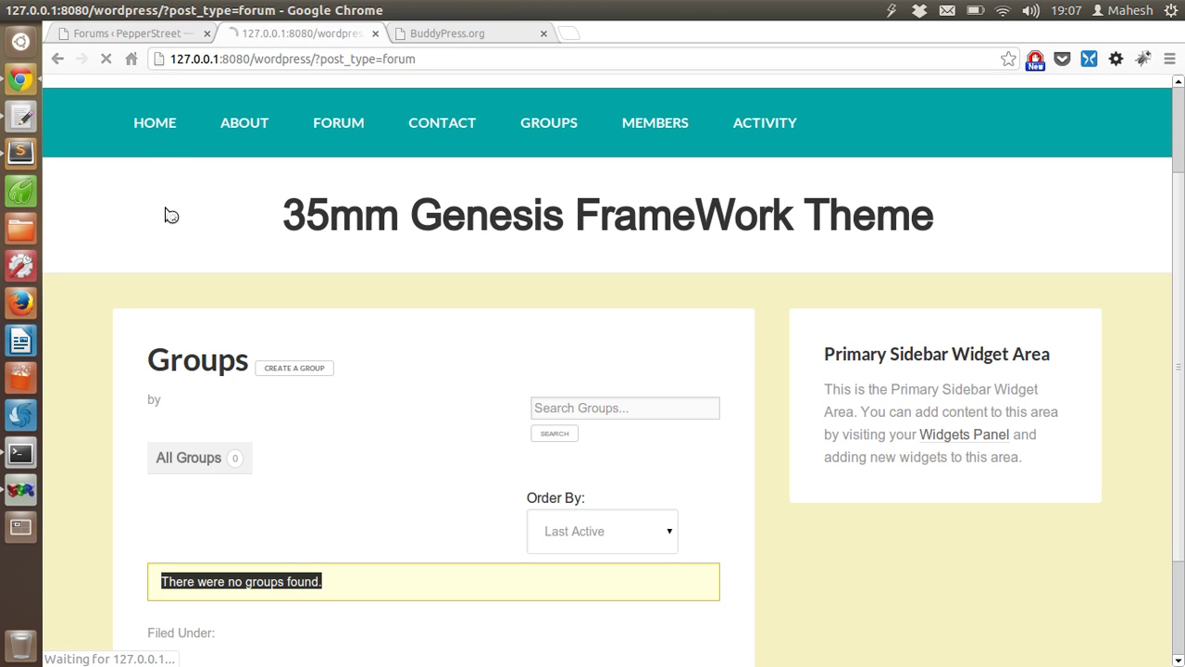
scroll(124, 257, "down", 5)
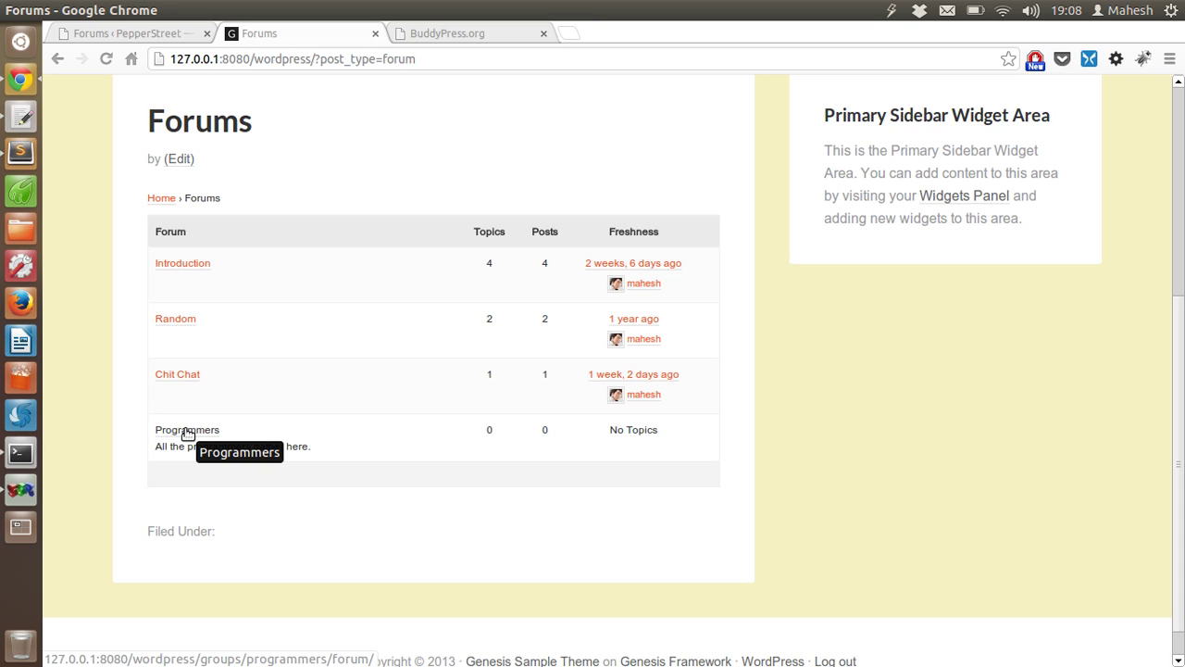
double_click(252, 118)
left_click(295, 122)
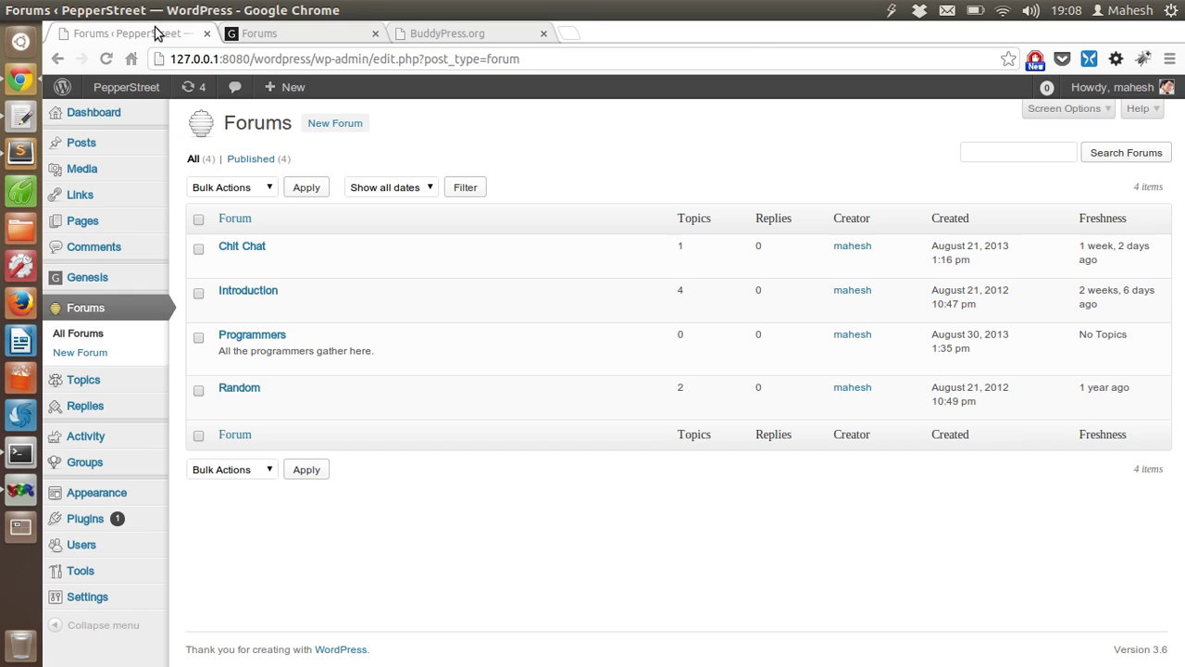
- Return to the WordPress admin, open the Nav menu for editing, and expand the custom Forum item's details
left_click(156, 33)
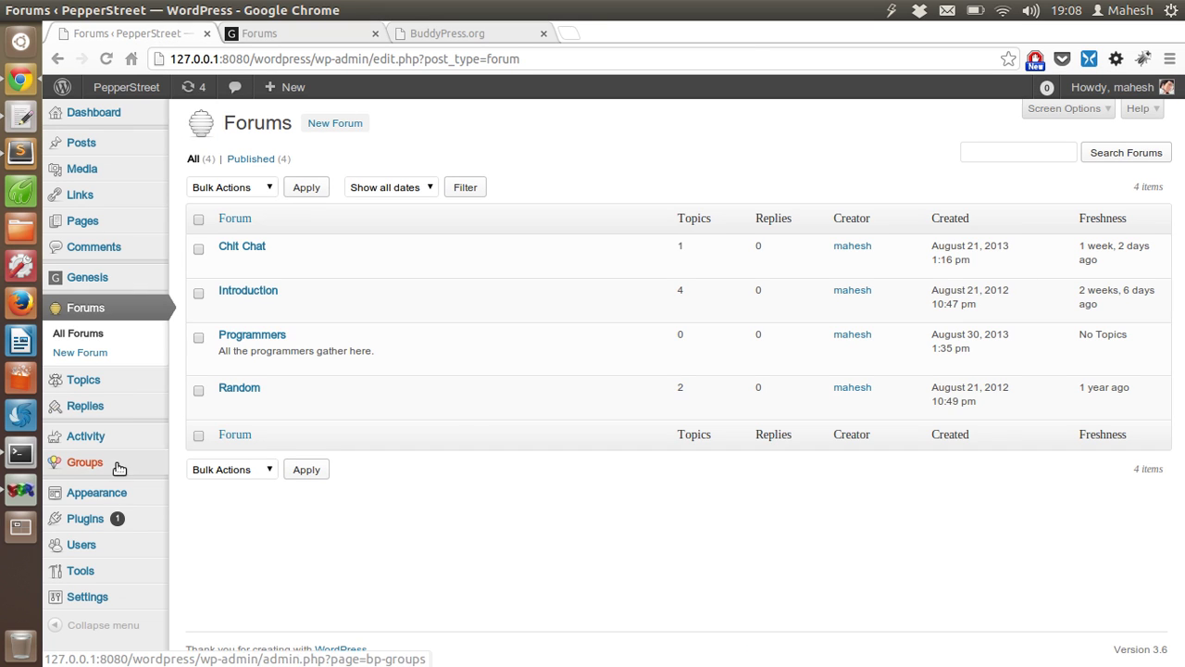
mouse_move(117, 495)
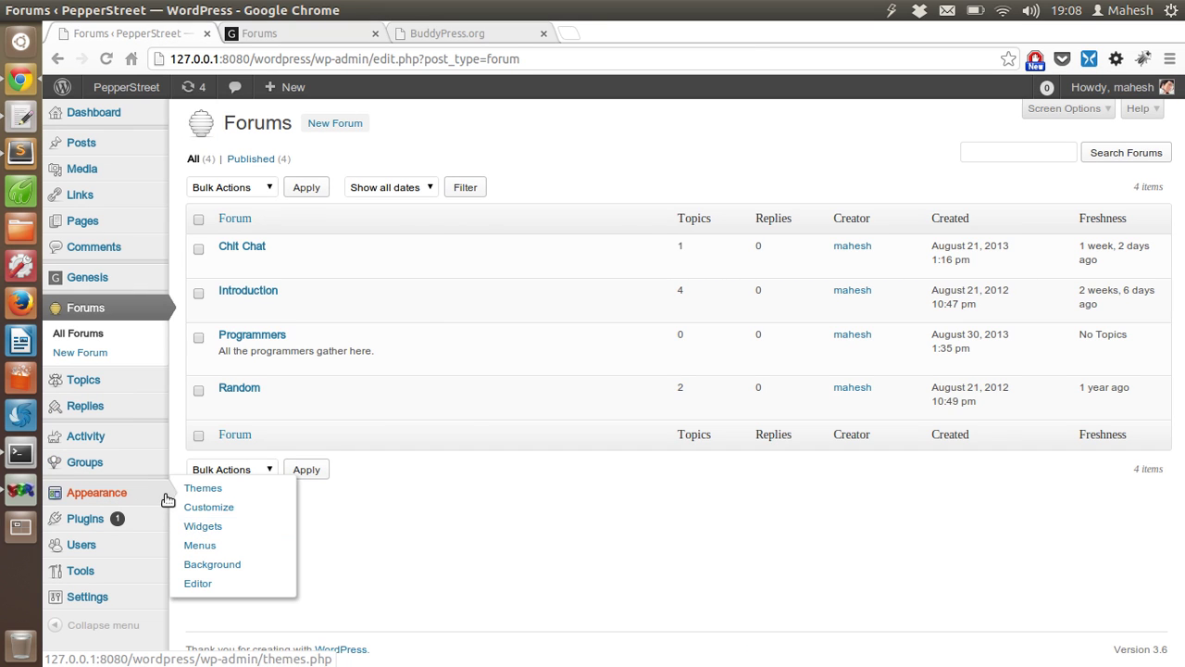
left_click(211, 545)
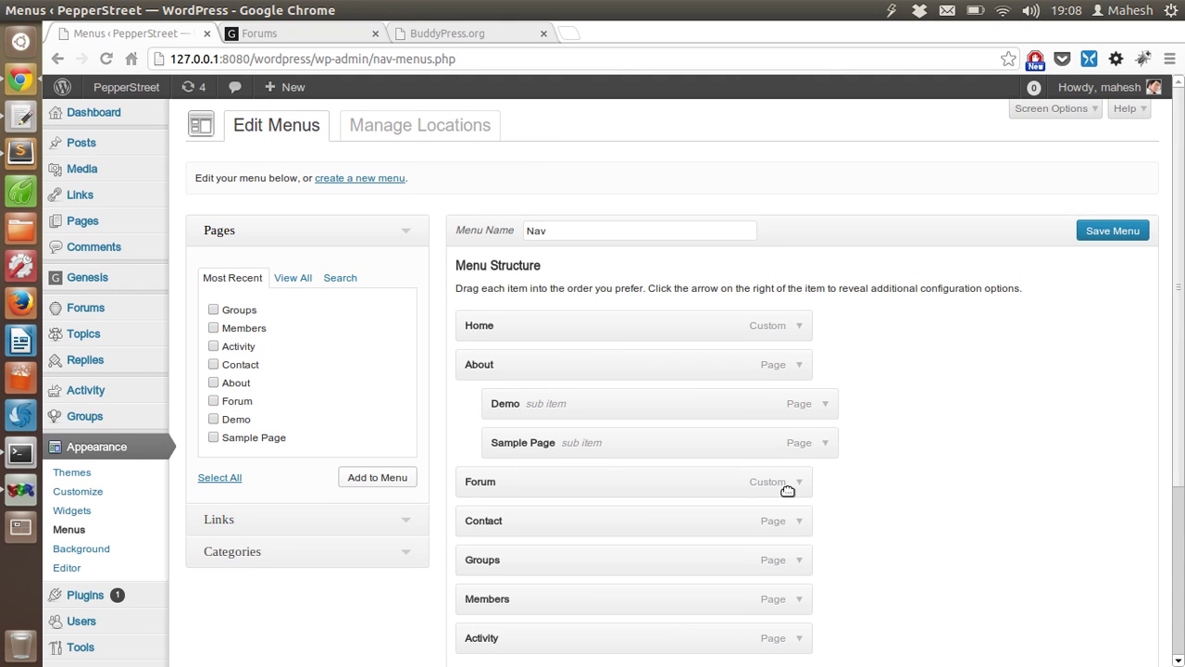
scroll(985, 421, "down", 3)
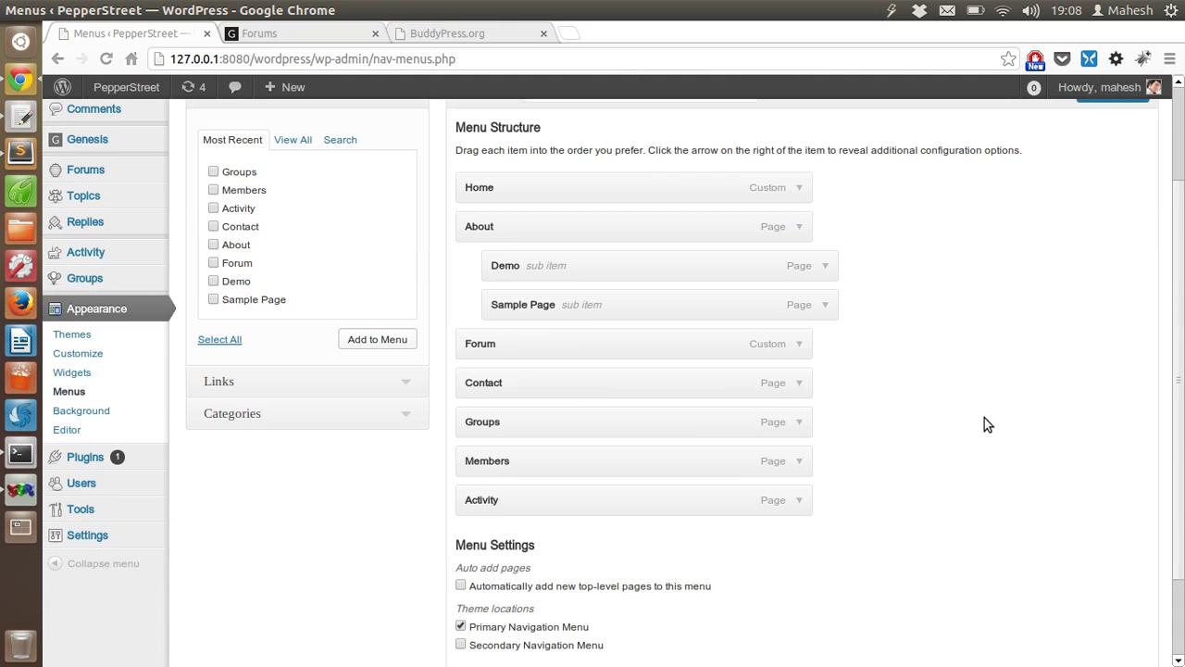
left_click(799, 343)
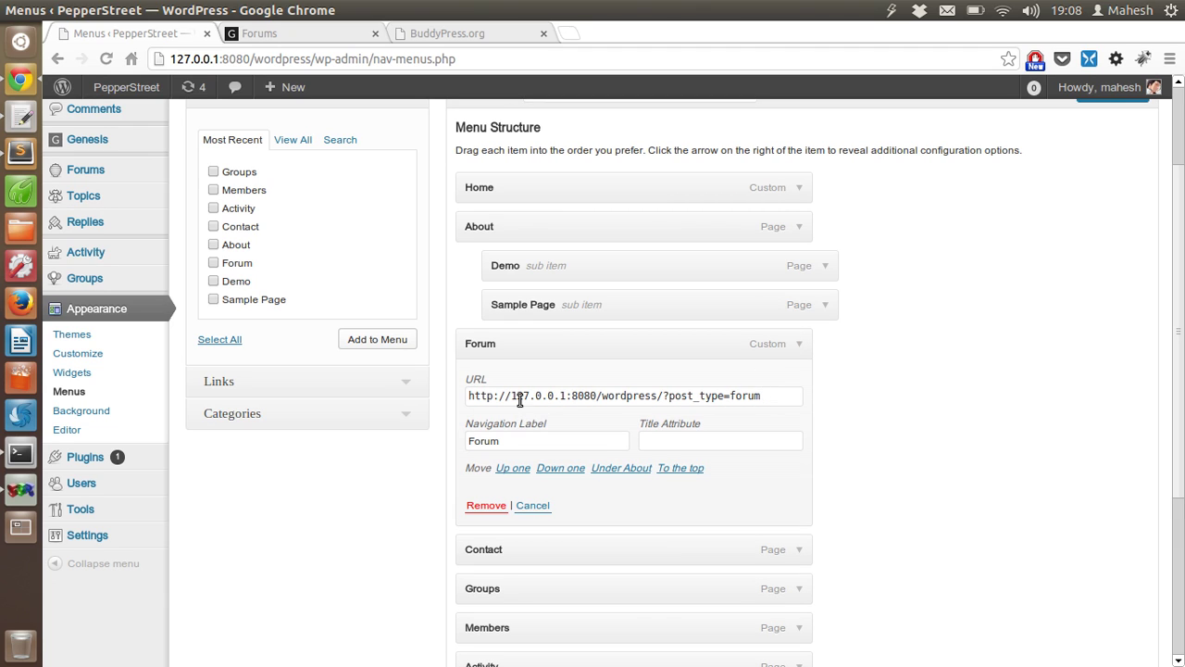
- Collapse the Forum menu item, open the Programmers forum from the public Forums page, and return to the forum list
left_click(799, 343)
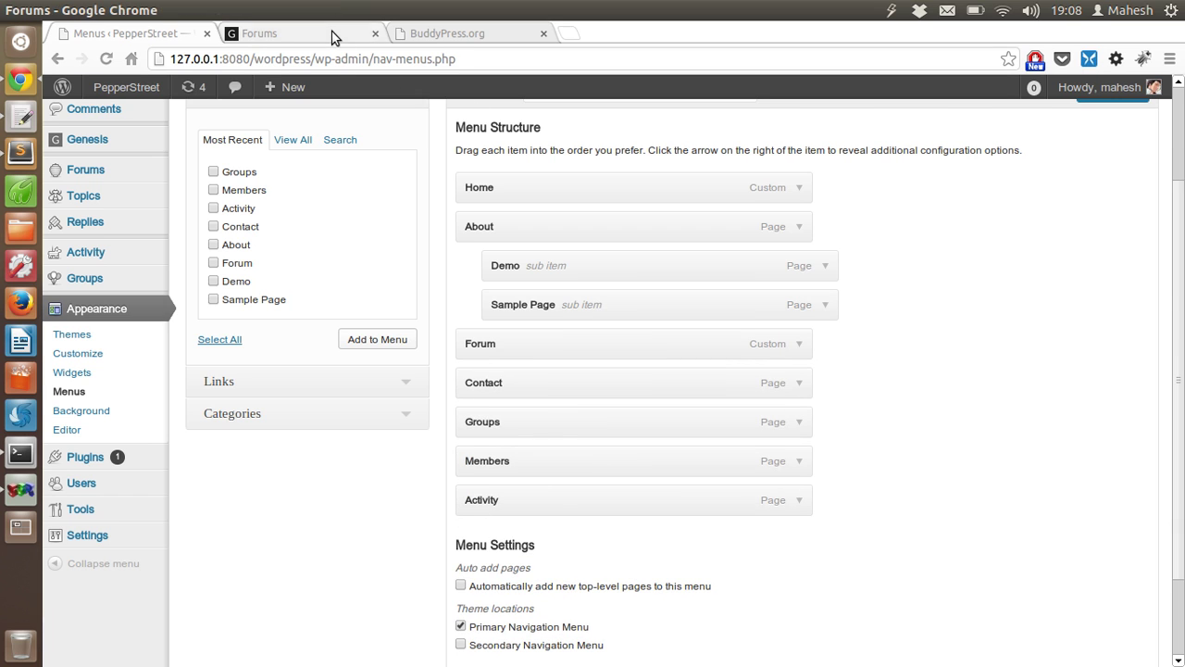
left_click(334, 35)
left_click(189, 430)
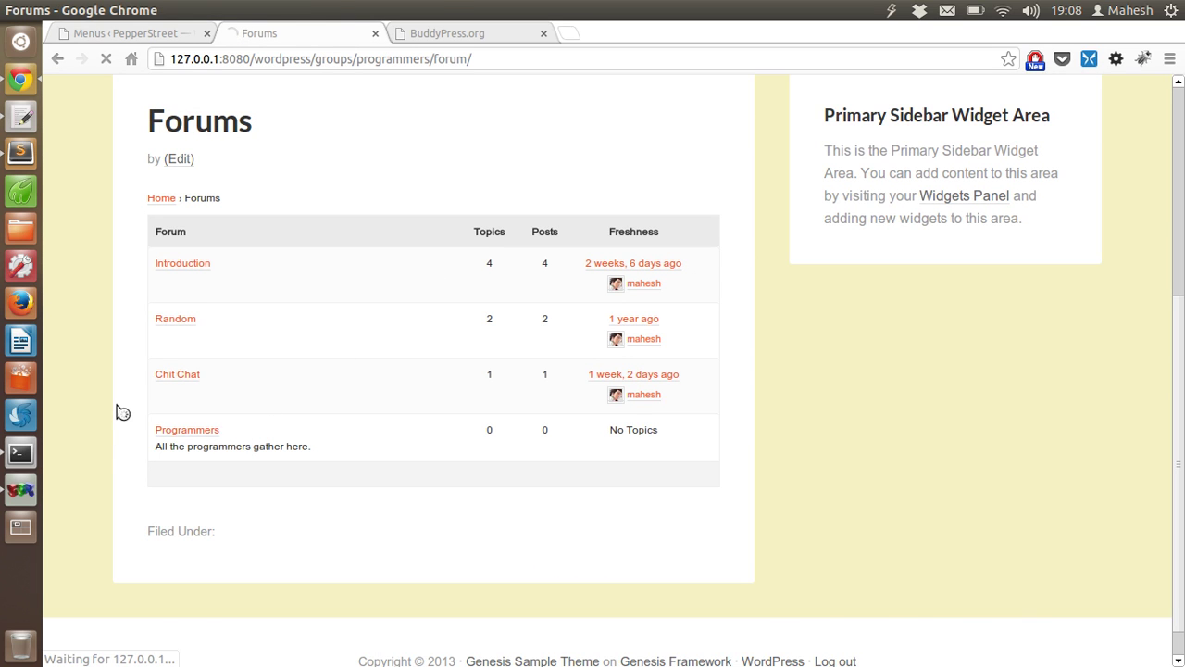
scroll(124, 383, "down", 3)
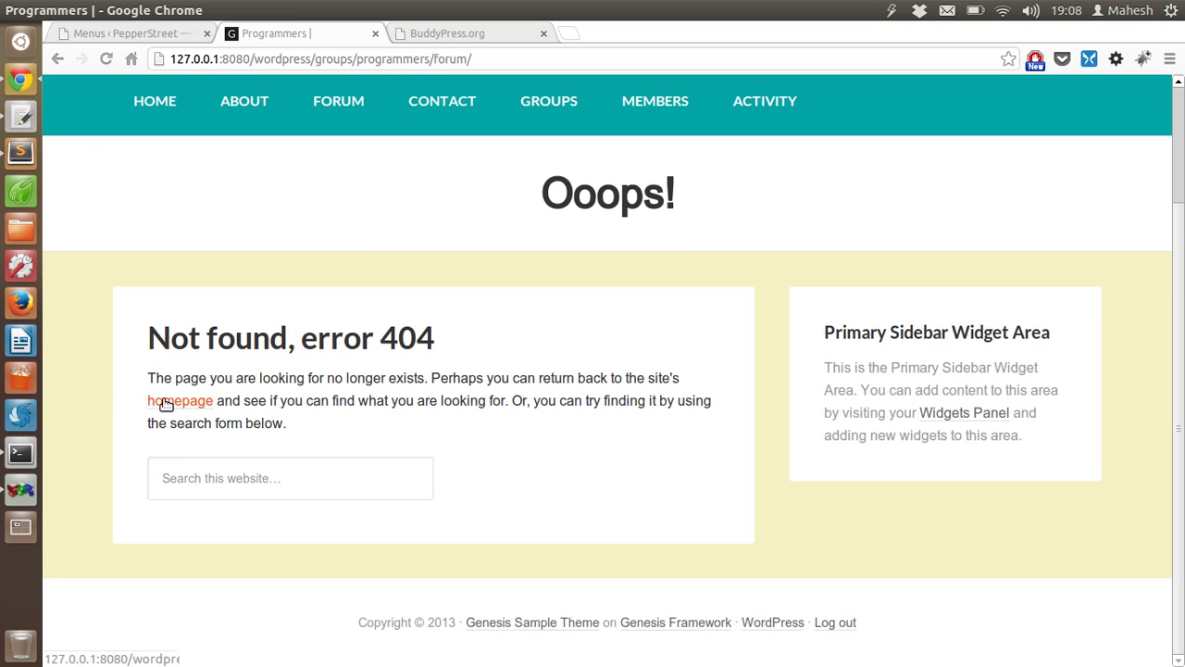
left_click(57, 59)
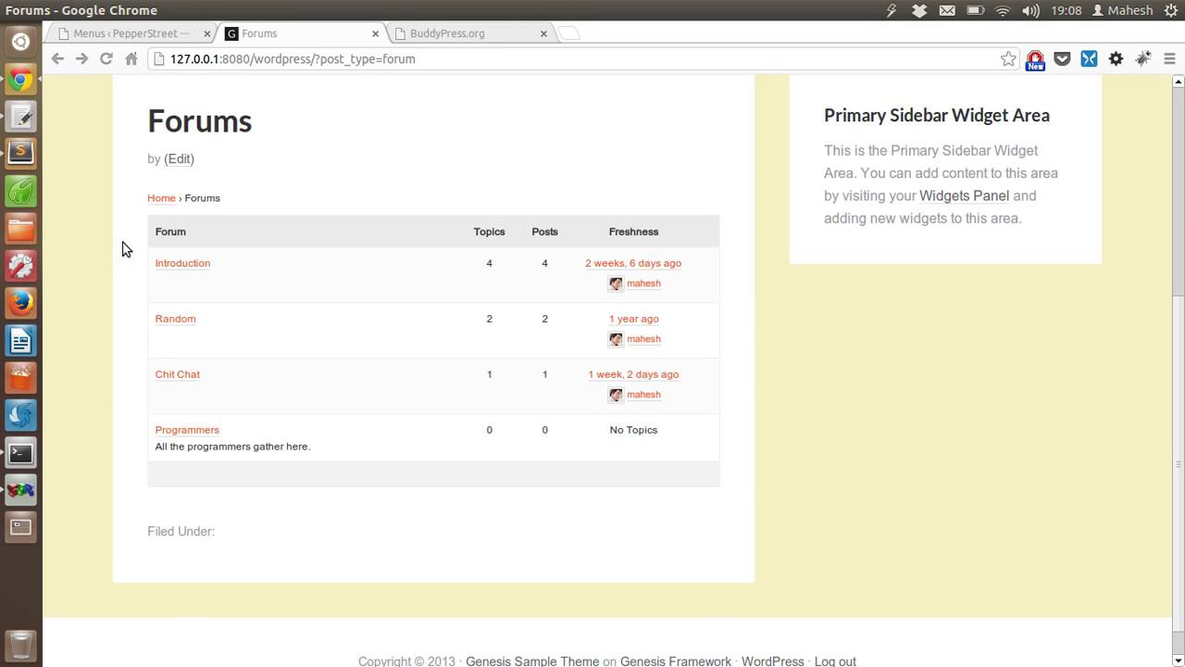
left_click_drag(281, 455, 331, 463)
left_click(325, 458)
- Leave the menu editor in the WordPress admin, start a new topic, and assign it to the Programmers forum
left_click(130, 33)
mouse_move(111, 172)
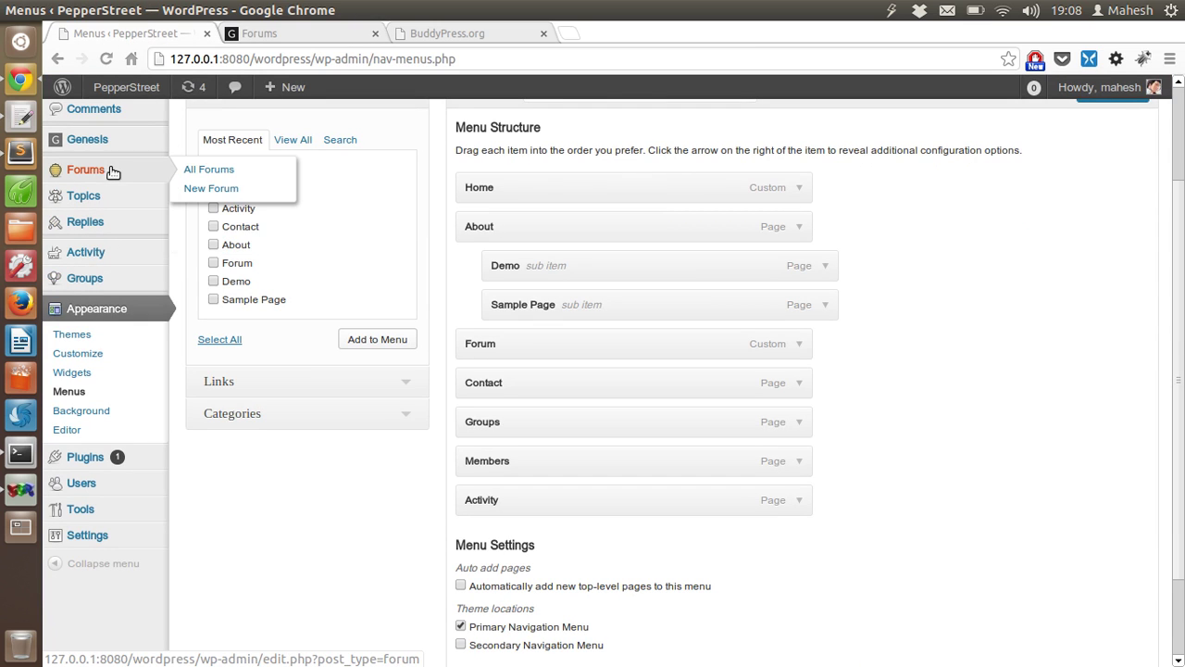
mouse_move(145, 195)
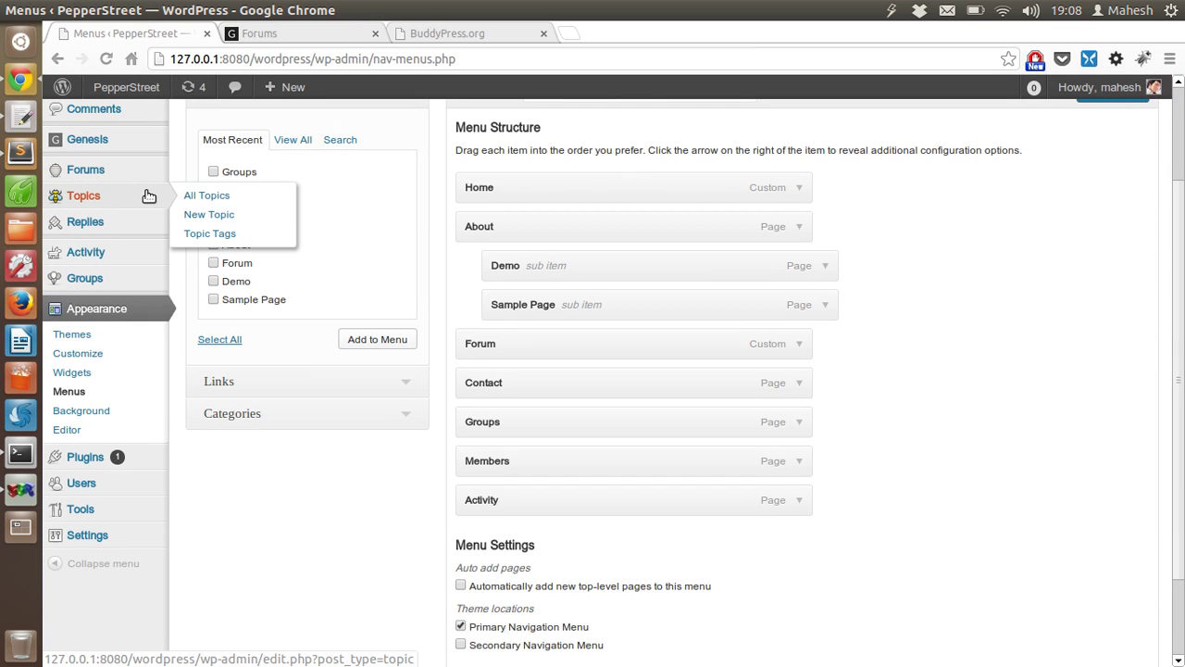
left_click(234, 214)
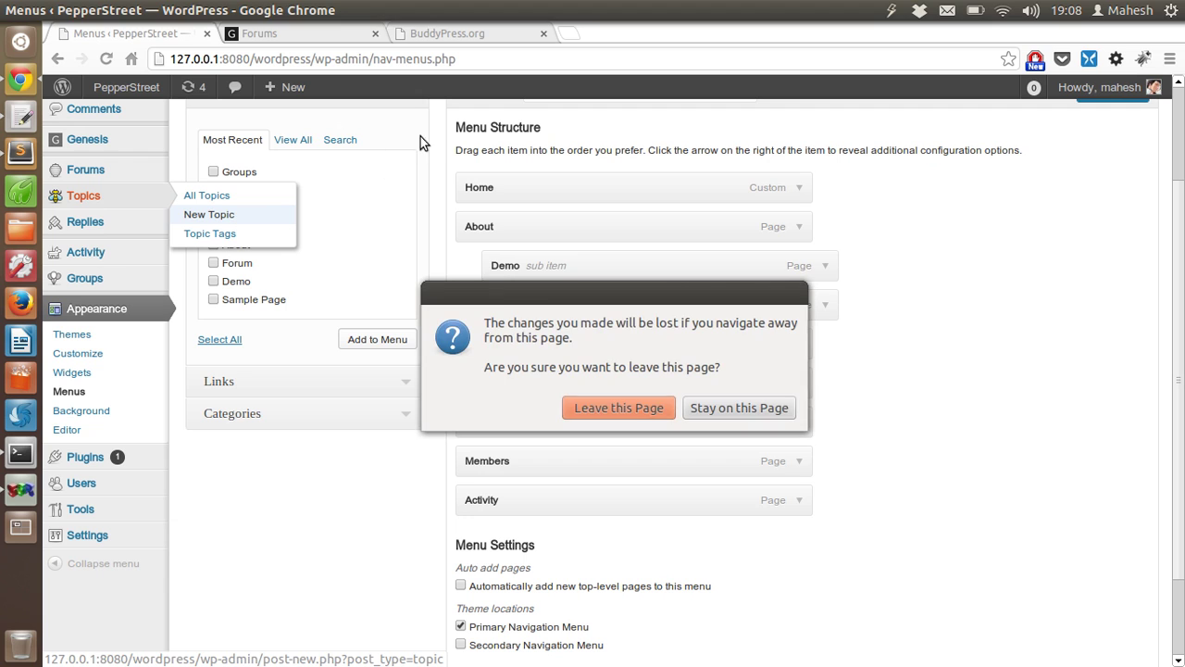
key("Return")
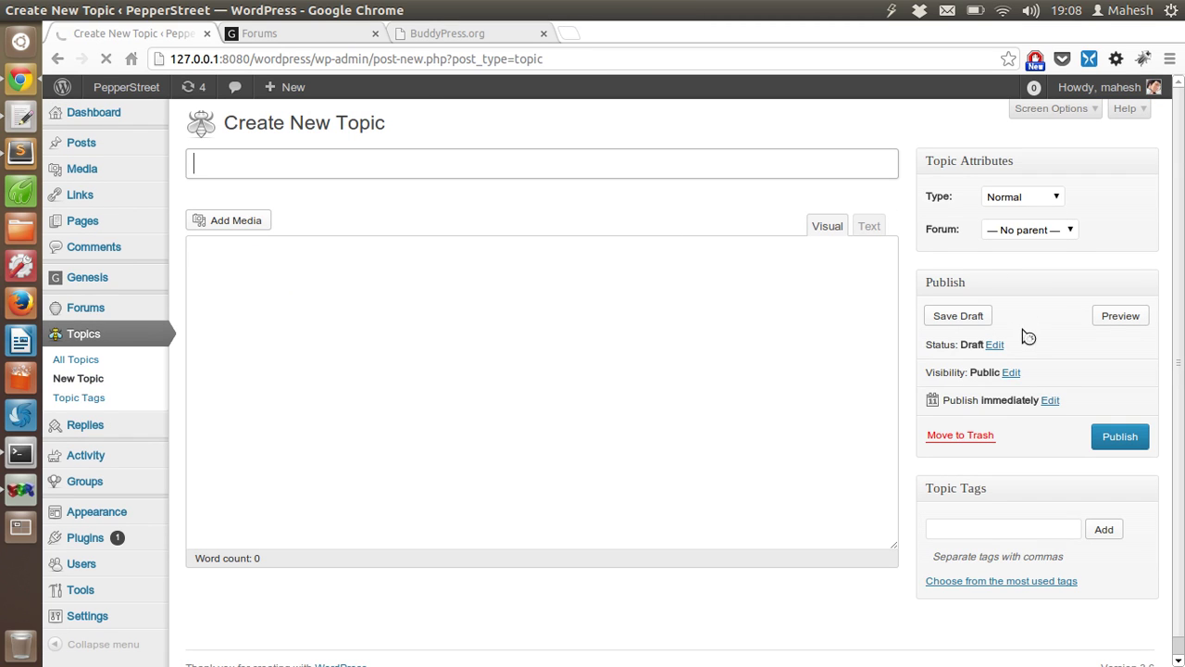
left_click(1035, 235)
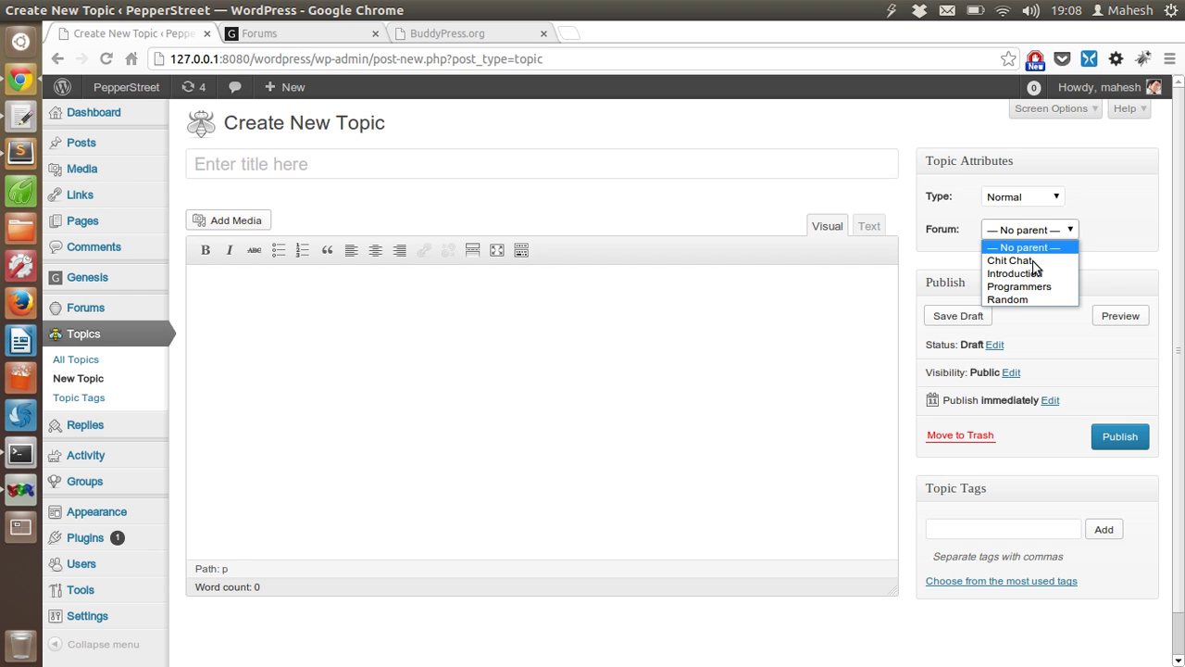
left_click(1031, 289)
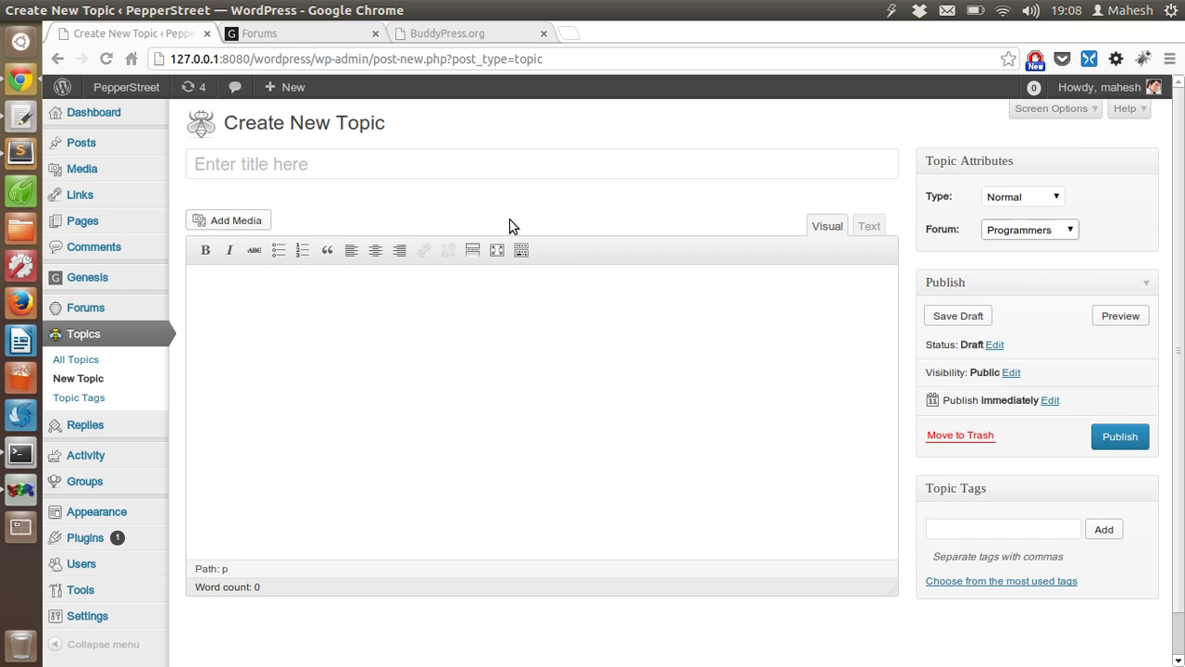
- Title the new topic "C++ Users" and publish it
left_click(469, 166)
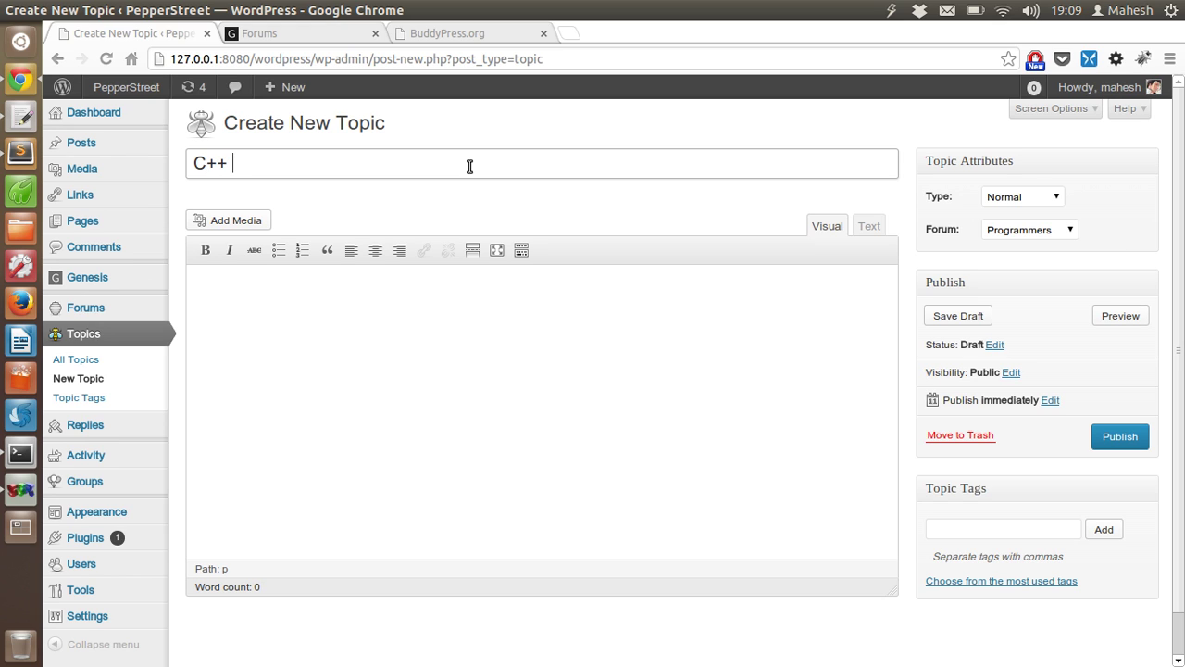
type("C++ uS")
key("BackSpace")
key("BackSpace")
key("BackSpace")
type("U")
left_click(1111, 436)
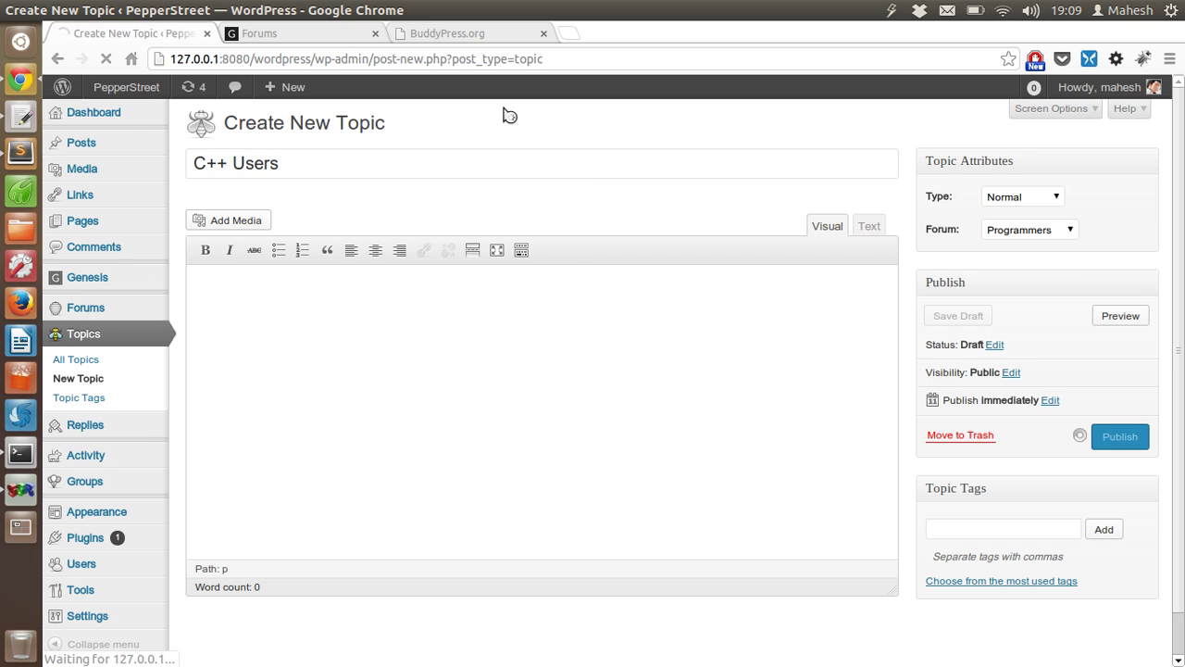
left_click(307, 39)
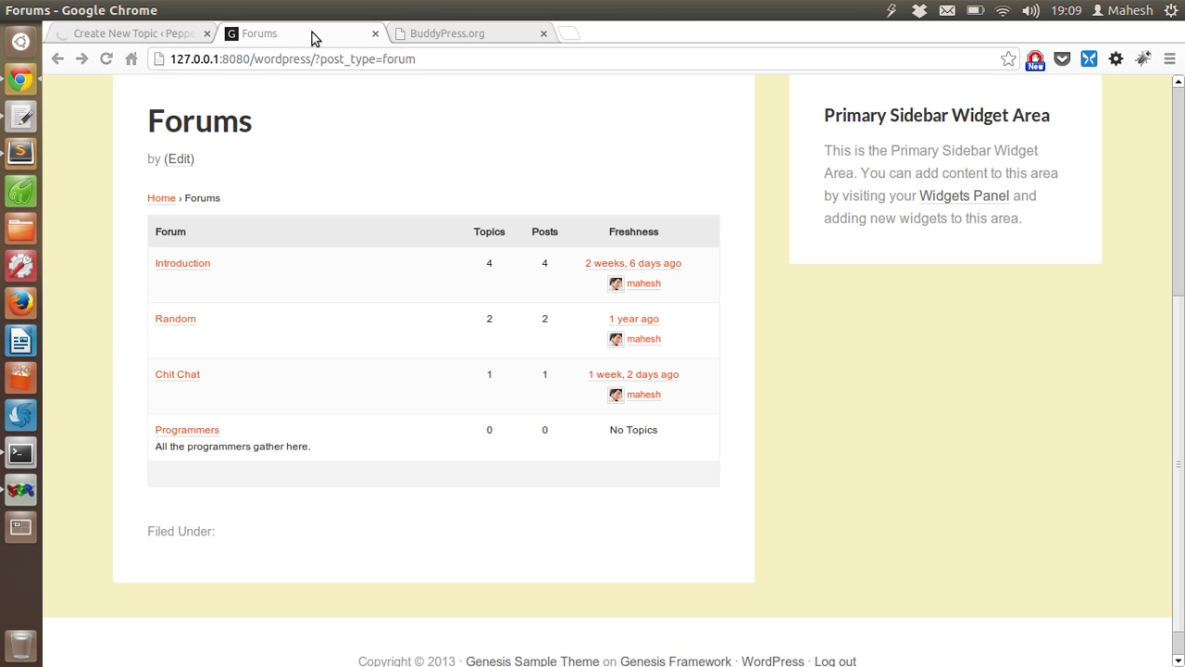
left_click(177, 34)
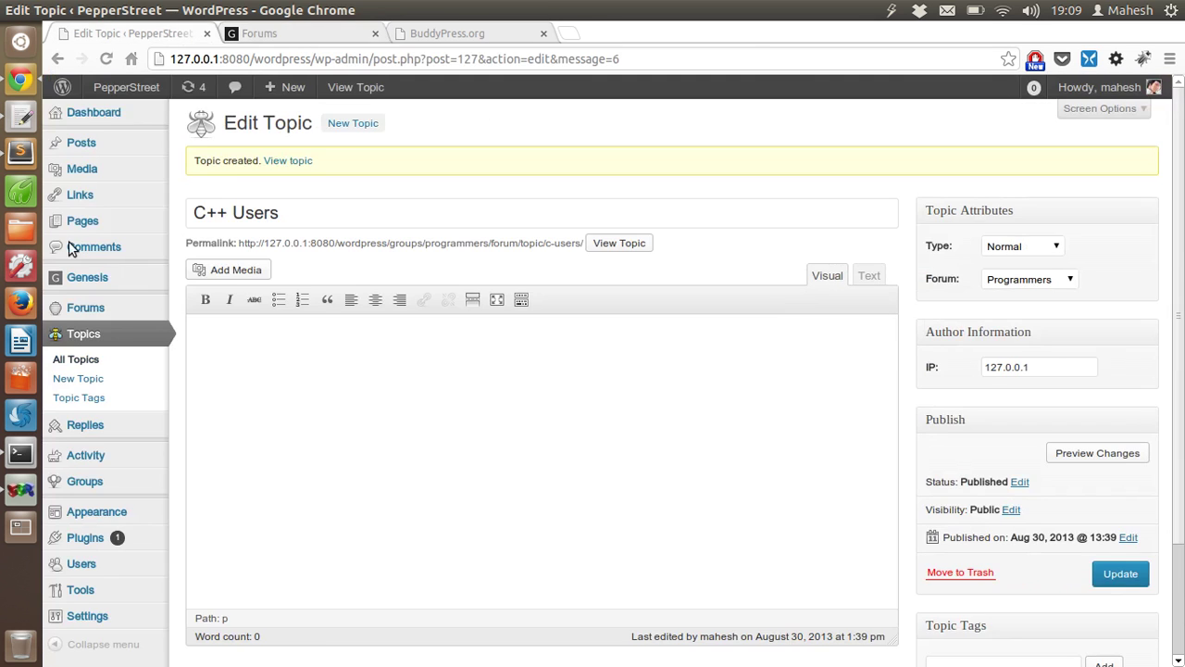
- View the published C++ Users topic on the public site and return to its edit page
left_click(292, 162)
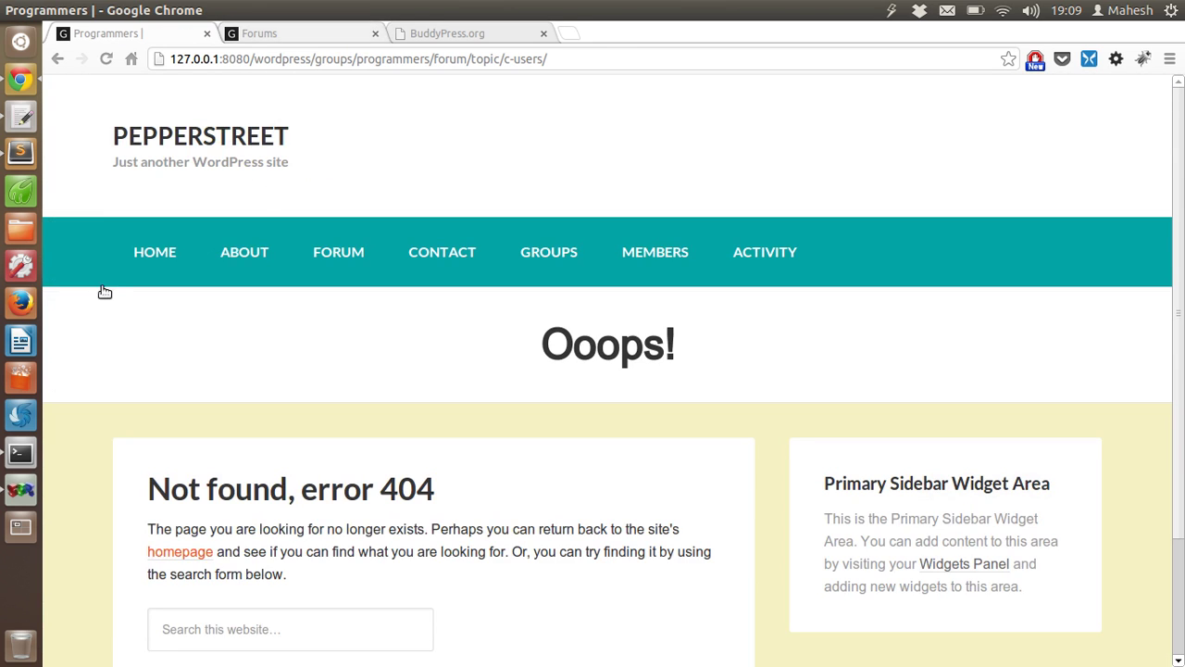
scroll(105, 292, "down", 3)
left_click_drag(141, 330, 505, 339)
left_click(362, 373)
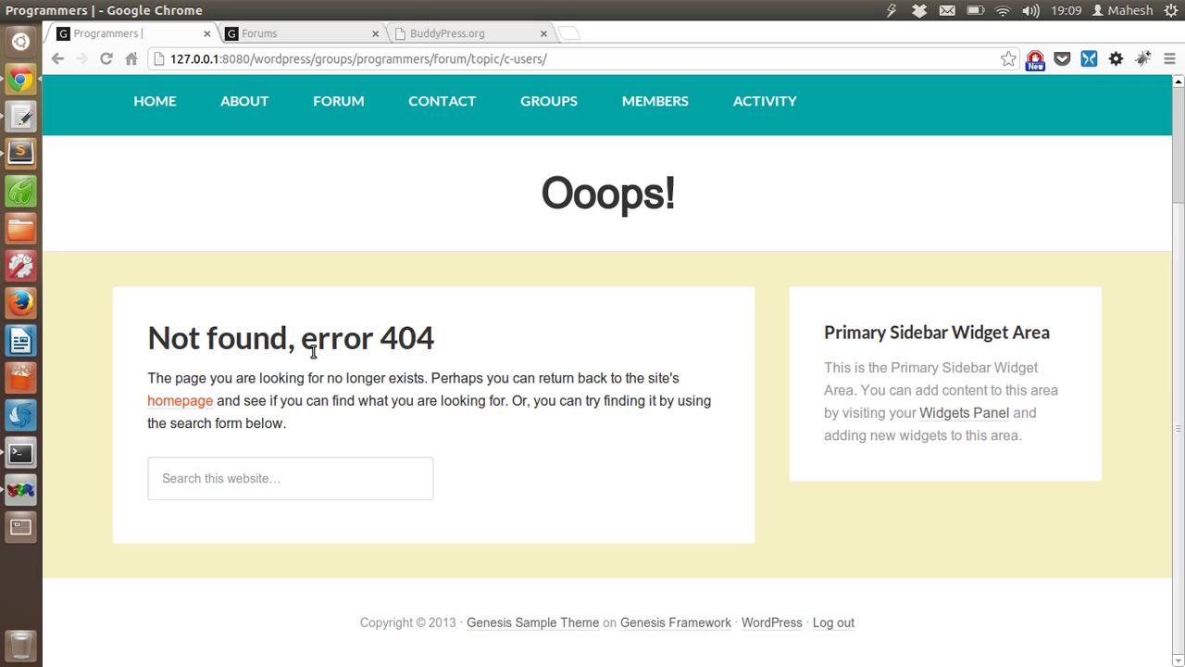
left_click(58, 59)
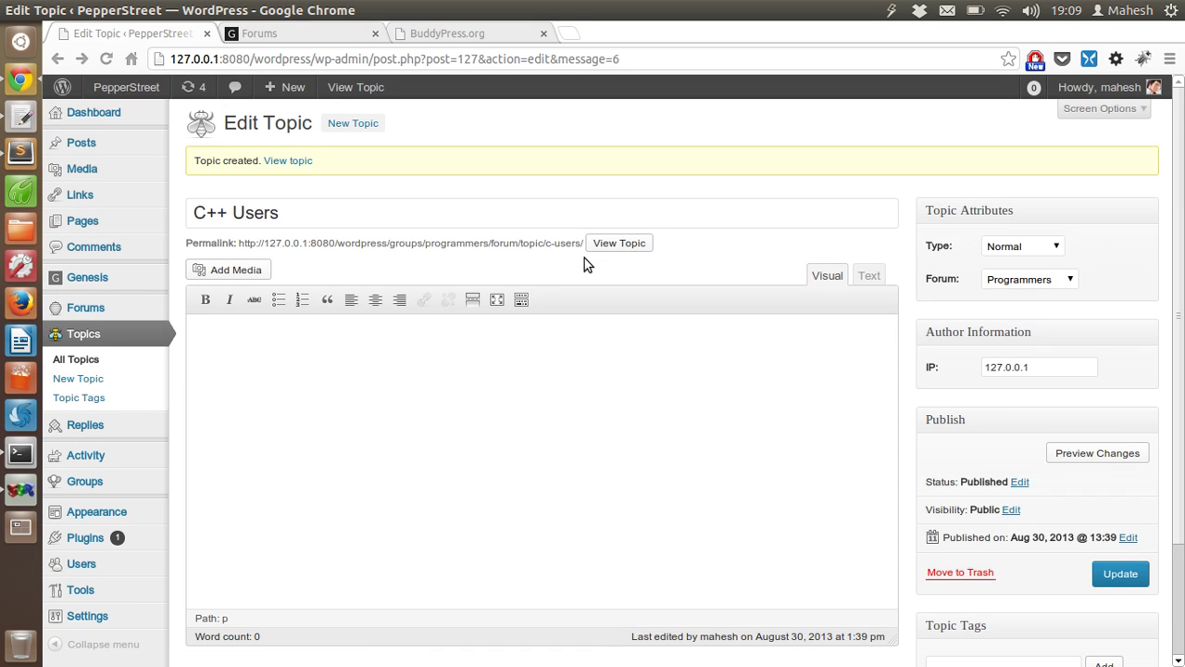
- Reopen the topic's public page from its permalink, read the page's heading and text, and go back to the topic editor
left_click(615, 245)
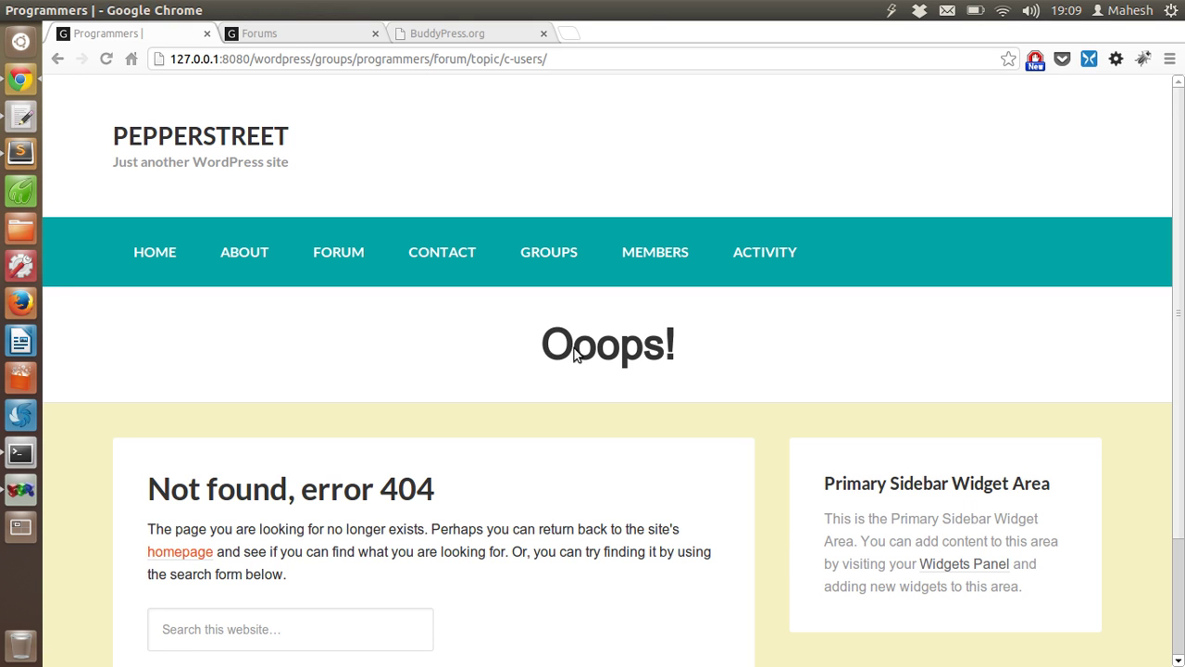
triple_click(574, 353)
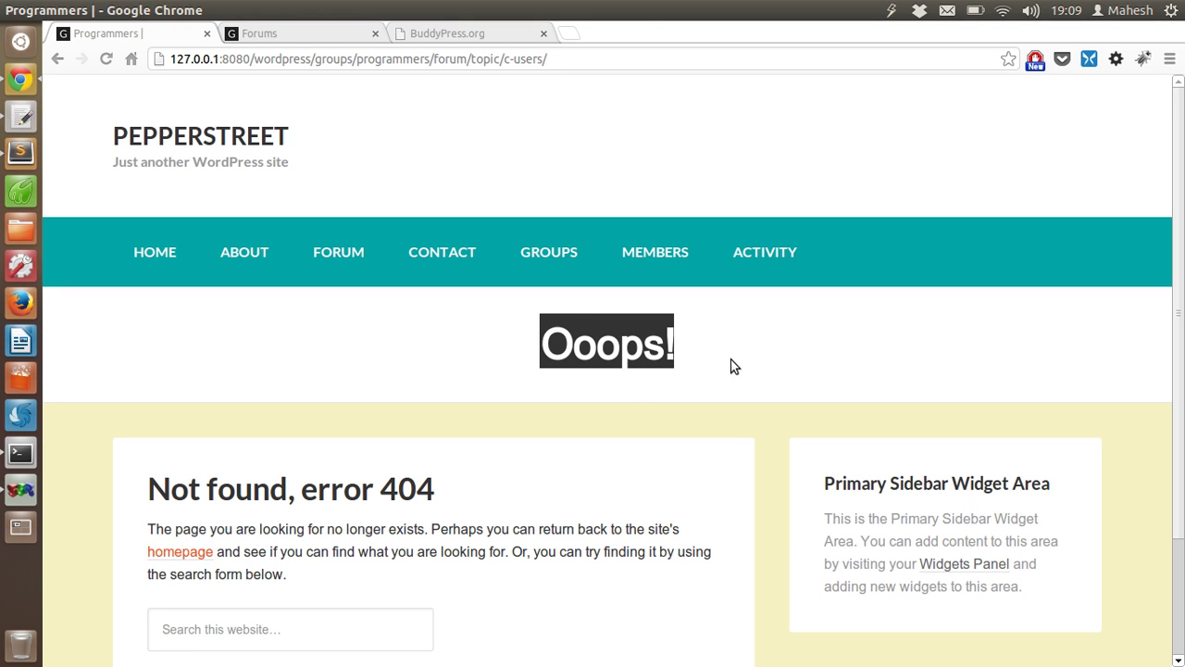
left_click(585, 431)
scroll(606, 382, "down", 3)
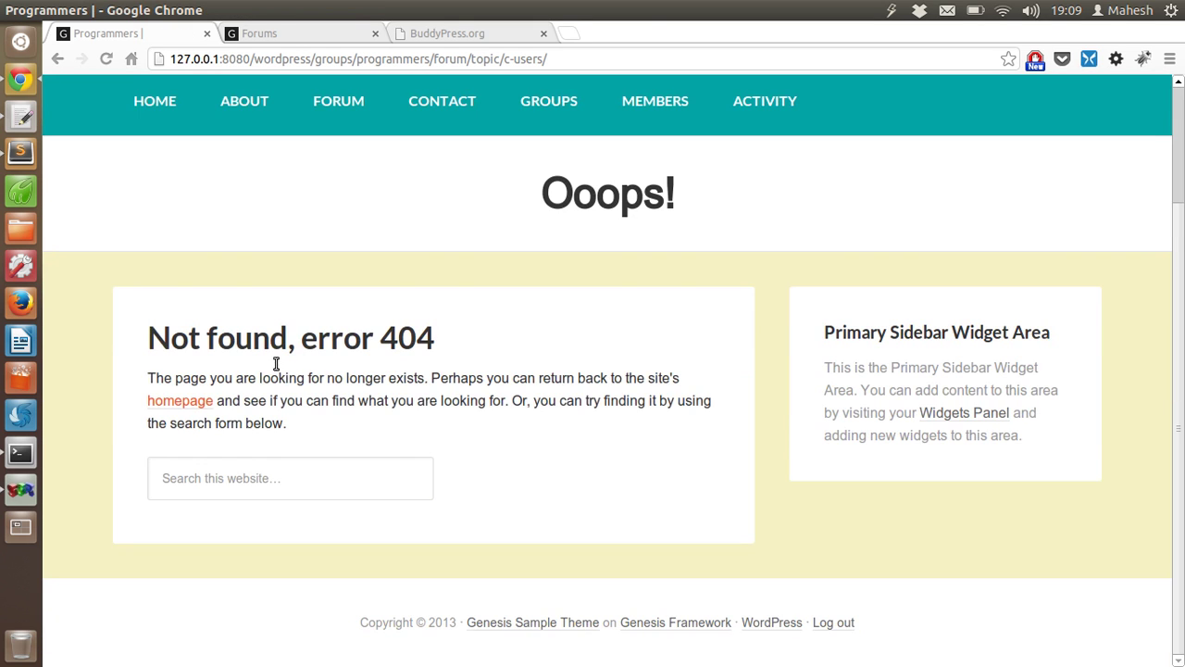
left_click_drag(176, 378, 310, 430)
left_click(457, 331)
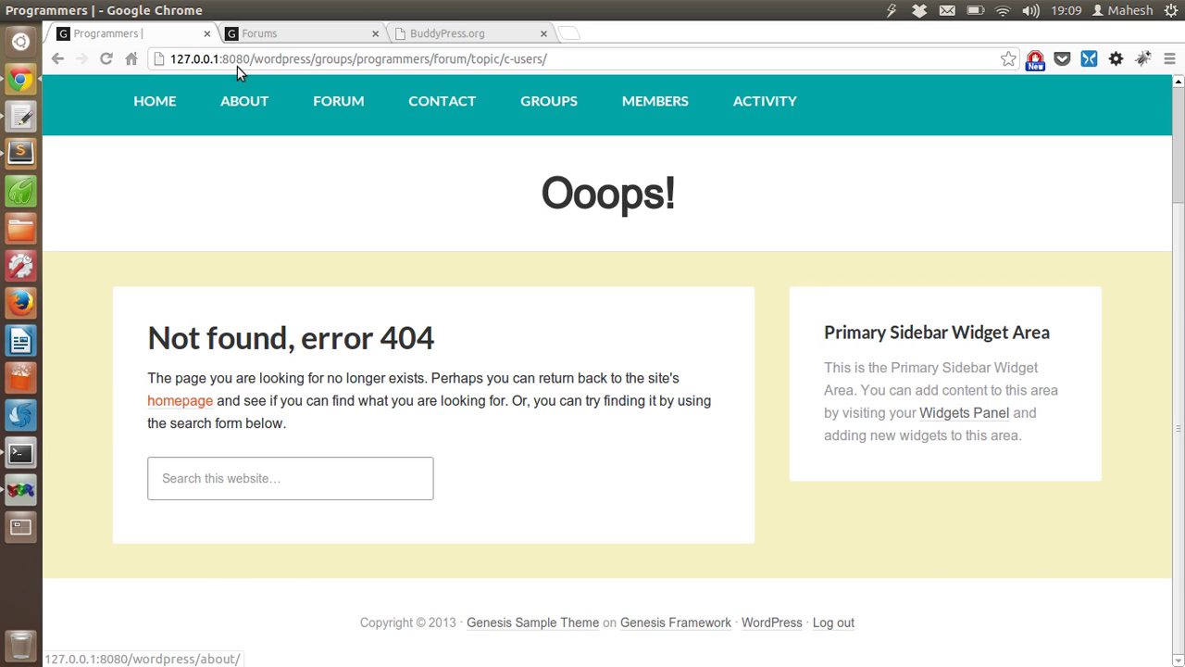
left_click(58, 58)
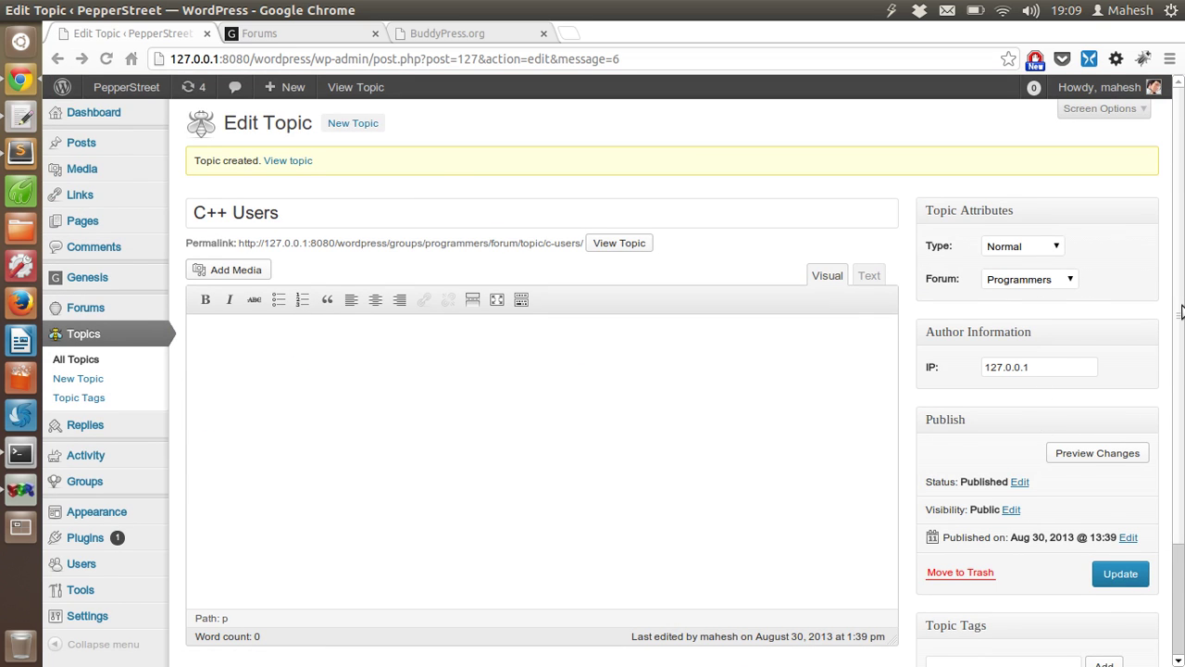
- Open the list of all topics in the admin and refresh the public Forums page
scroll(1037, 421, "down", 3)
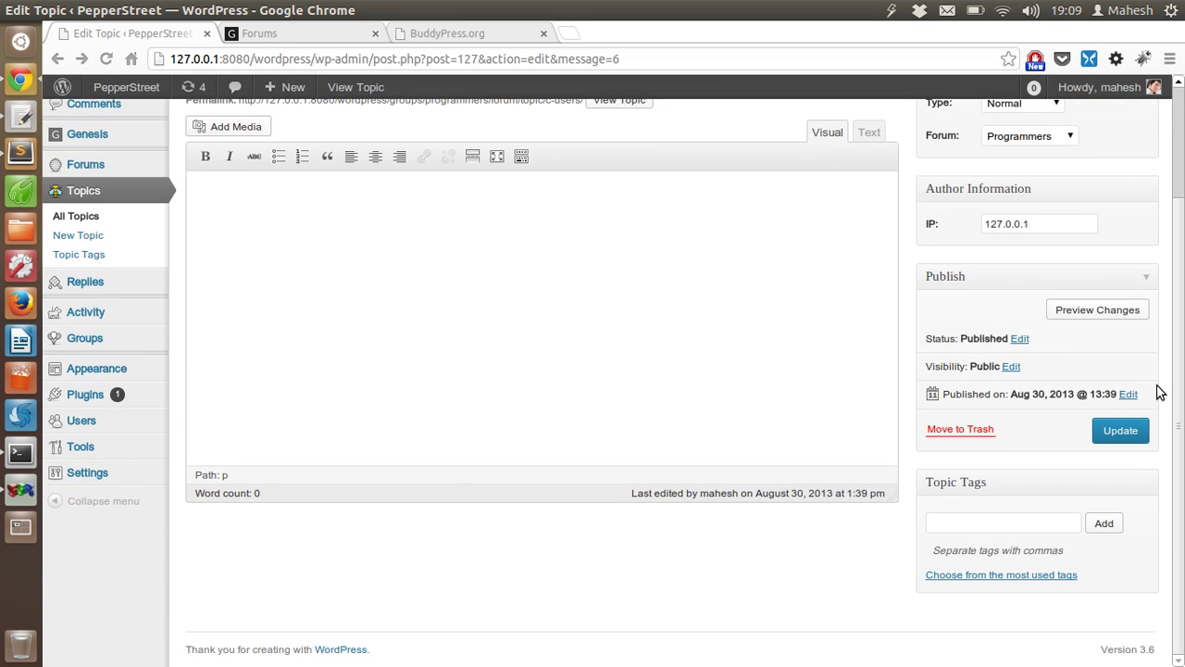
left_click(100, 218)
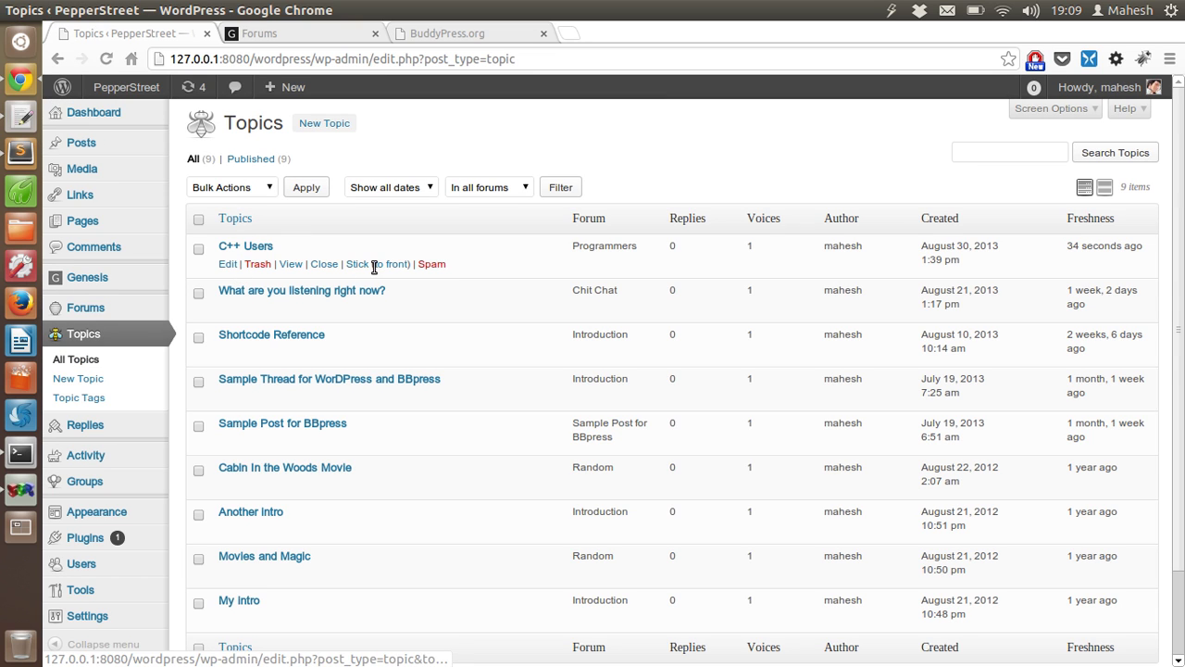
left_click(295, 34)
left_click(106, 58)
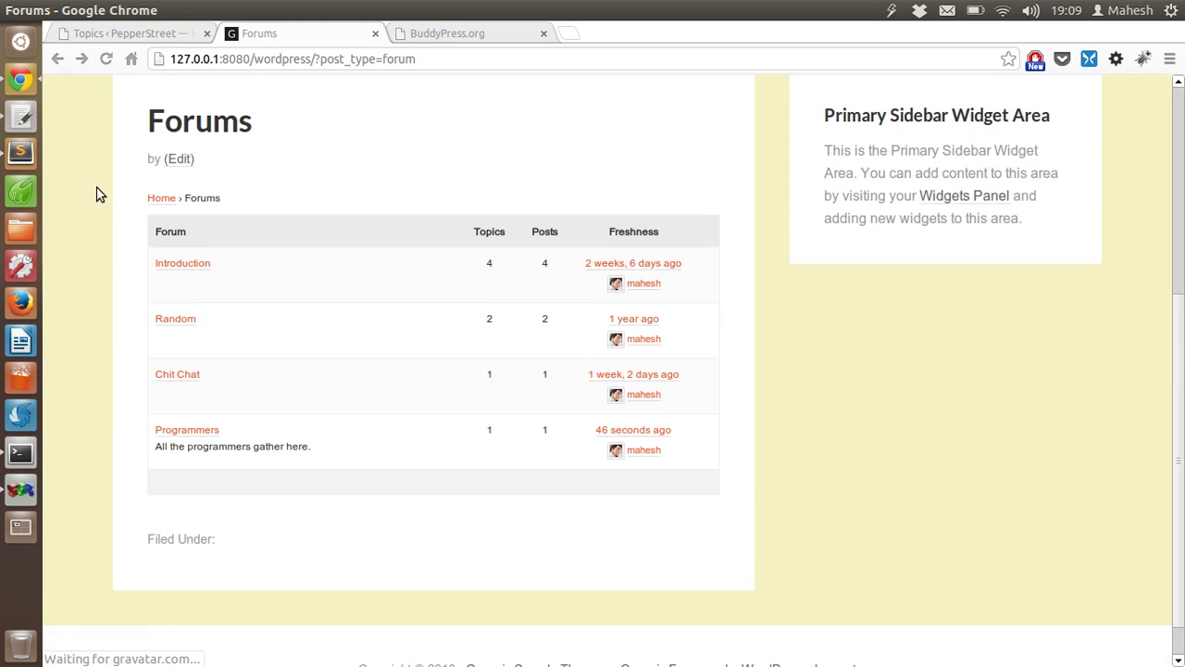
- Open the Programmers forum's latest topic from its freshness entry and return to the forum list
scroll(98, 206, "down", 1)
left_click(617, 383)
scroll(380, 310, "down", 3)
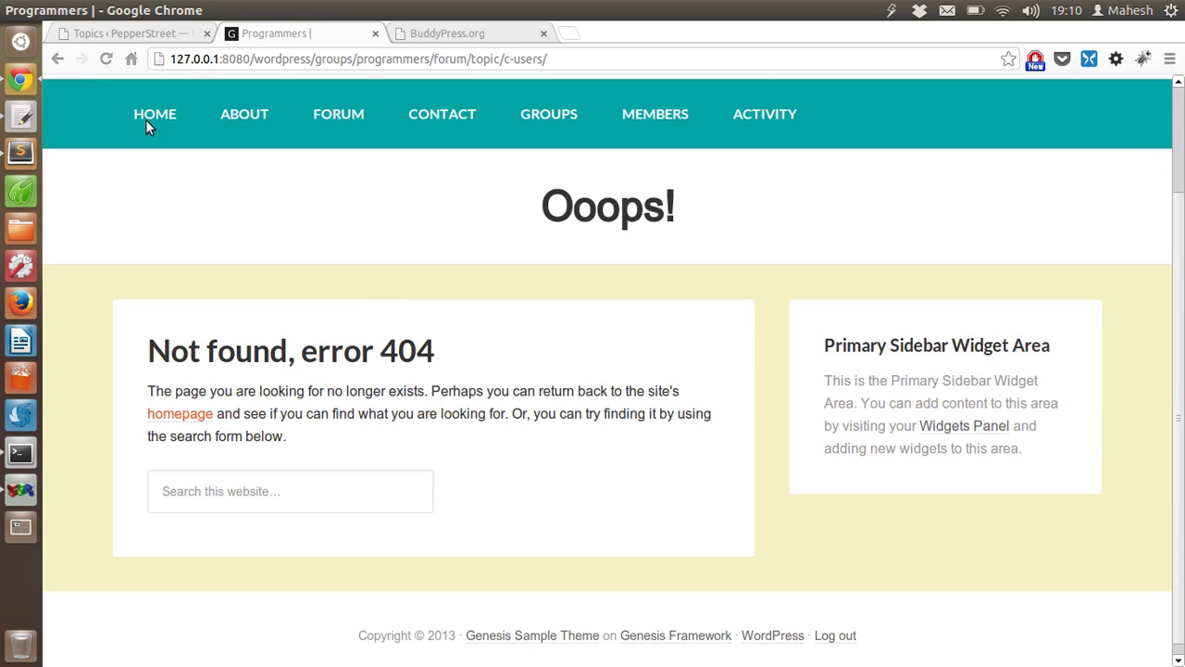
left_click(59, 59)
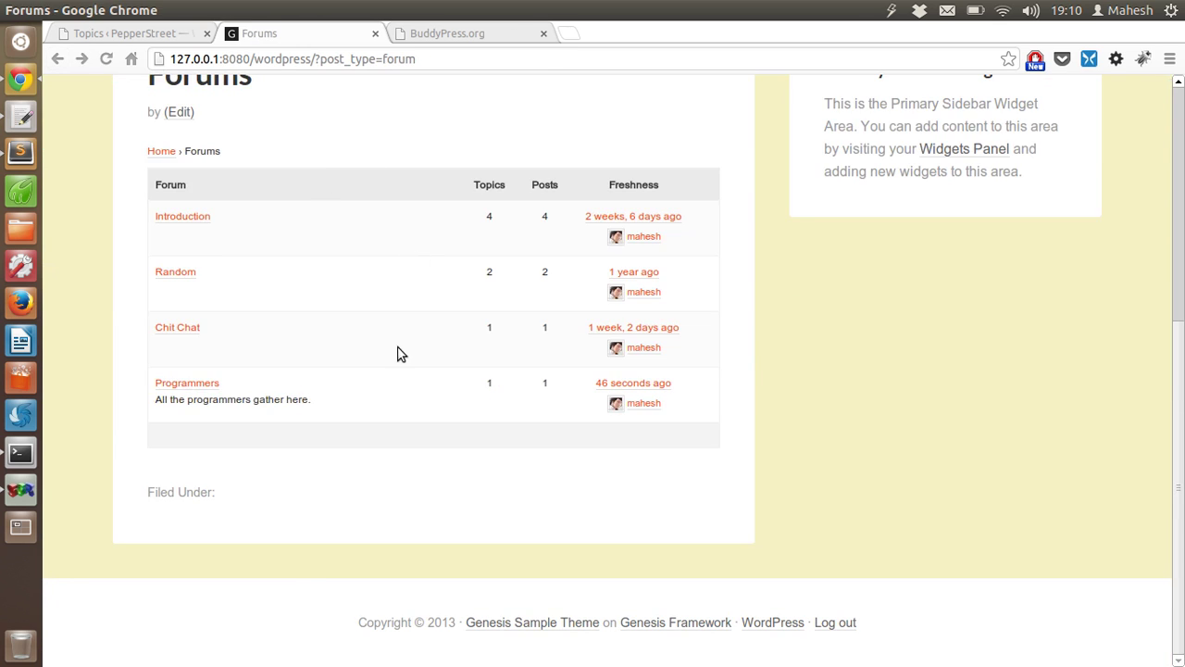
- Open the installed plugins list in the WordPress admin and check the bbPress and BuddyPress entries
left_click(167, 33)
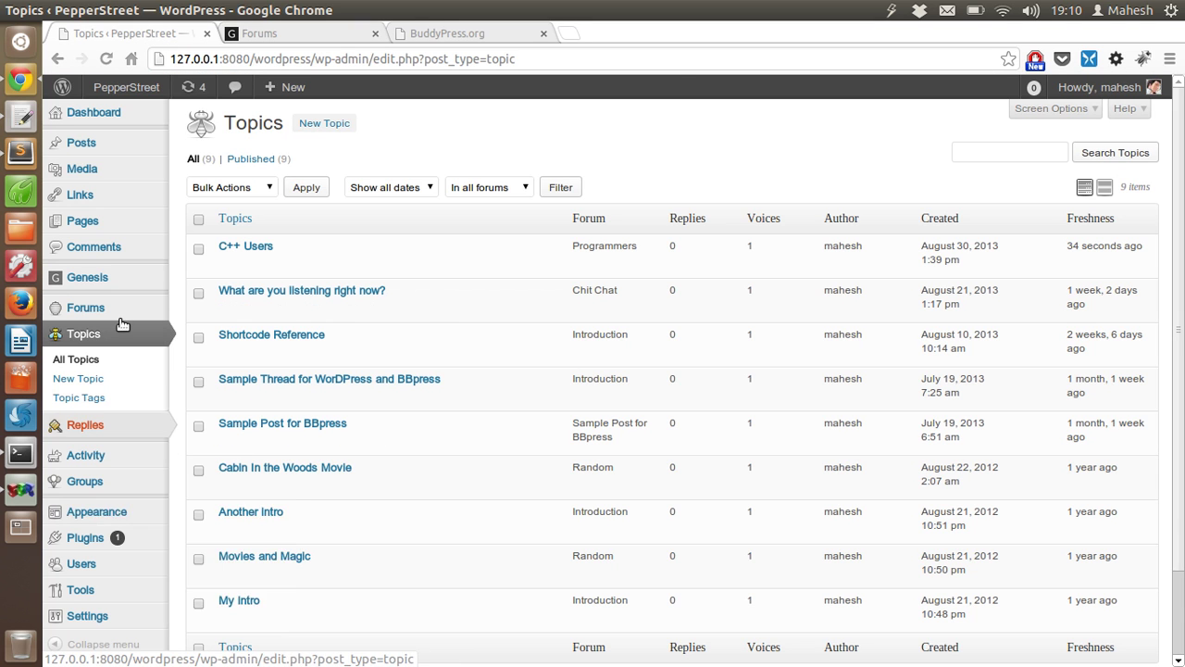
scroll(121, 323, "down", 2)
mouse_move(114, 411)
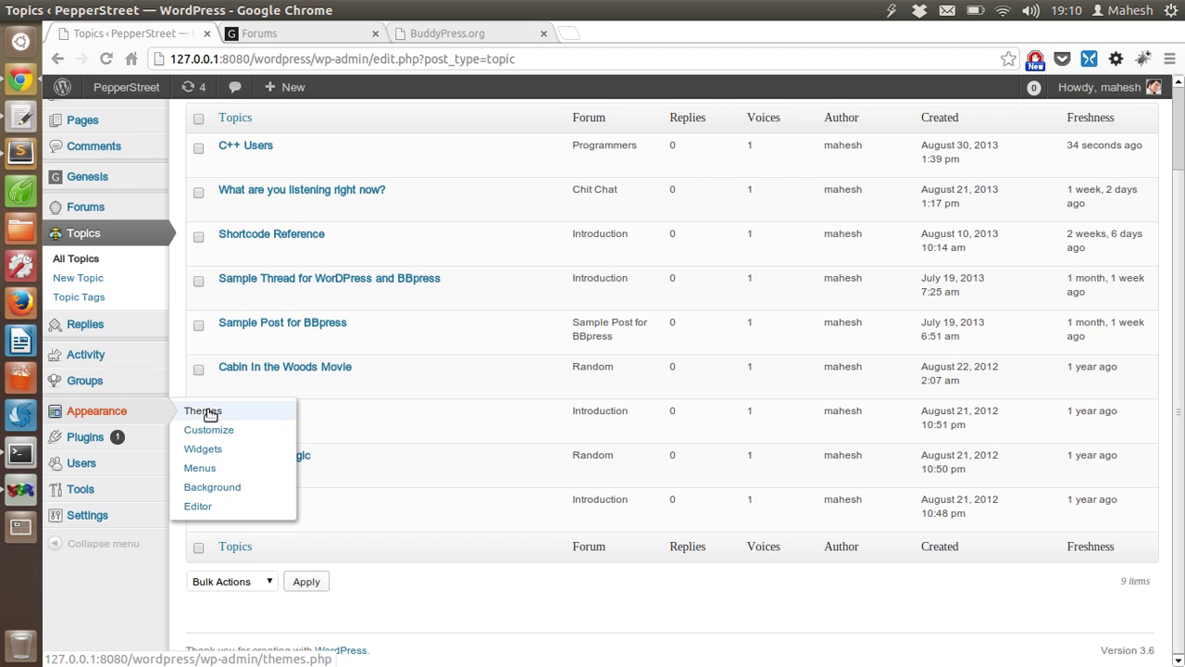
mouse_move(158, 441)
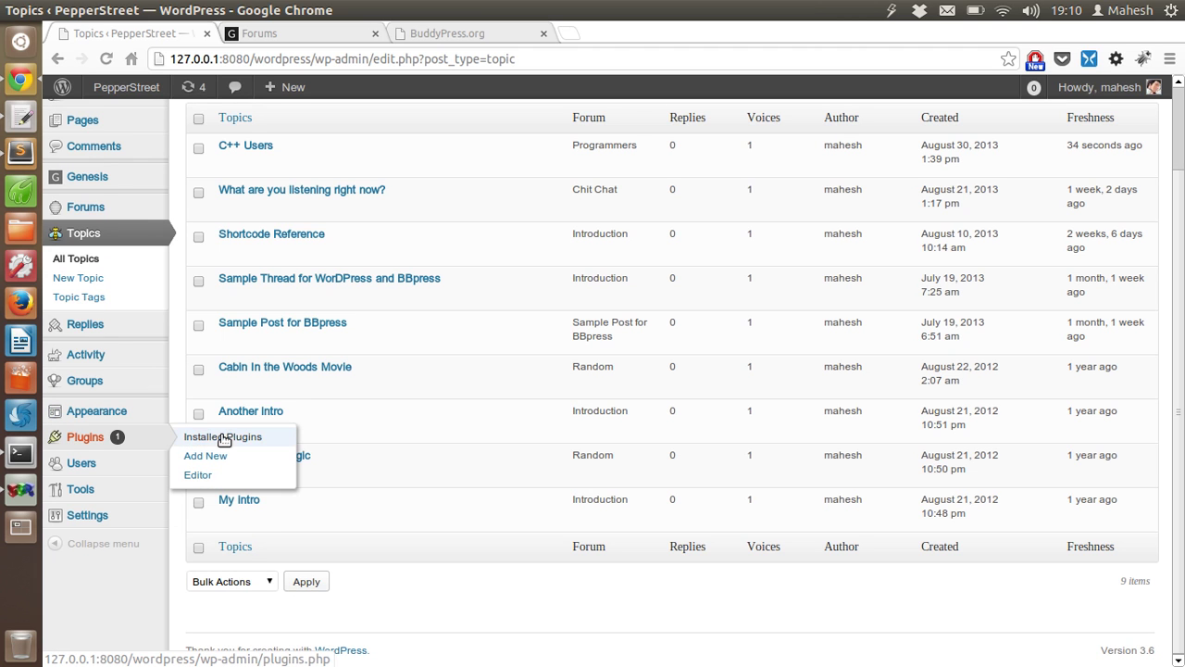
left_click(223, 437)
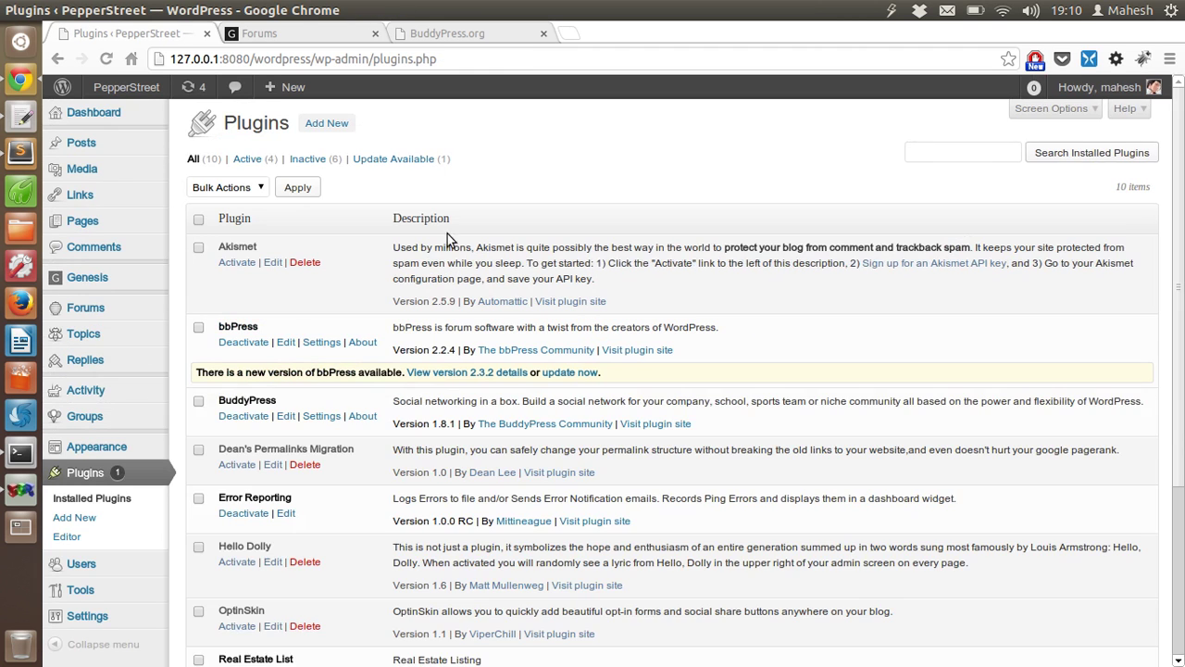
double_click(455, 349)
left_click_drag(413, 401, 475, 404)
left_click(475, 404)
- Switch to the public Forums page and review the Programmers forum's description
left_click(282, 30)
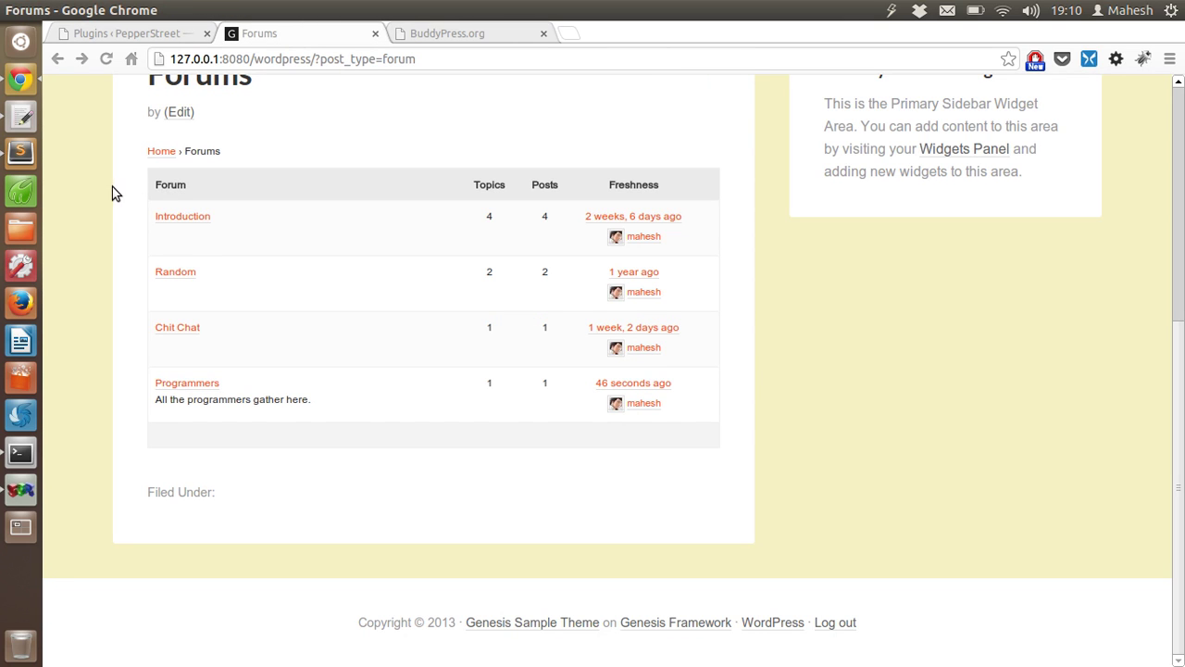
scroll(118, 192, "up", 2)
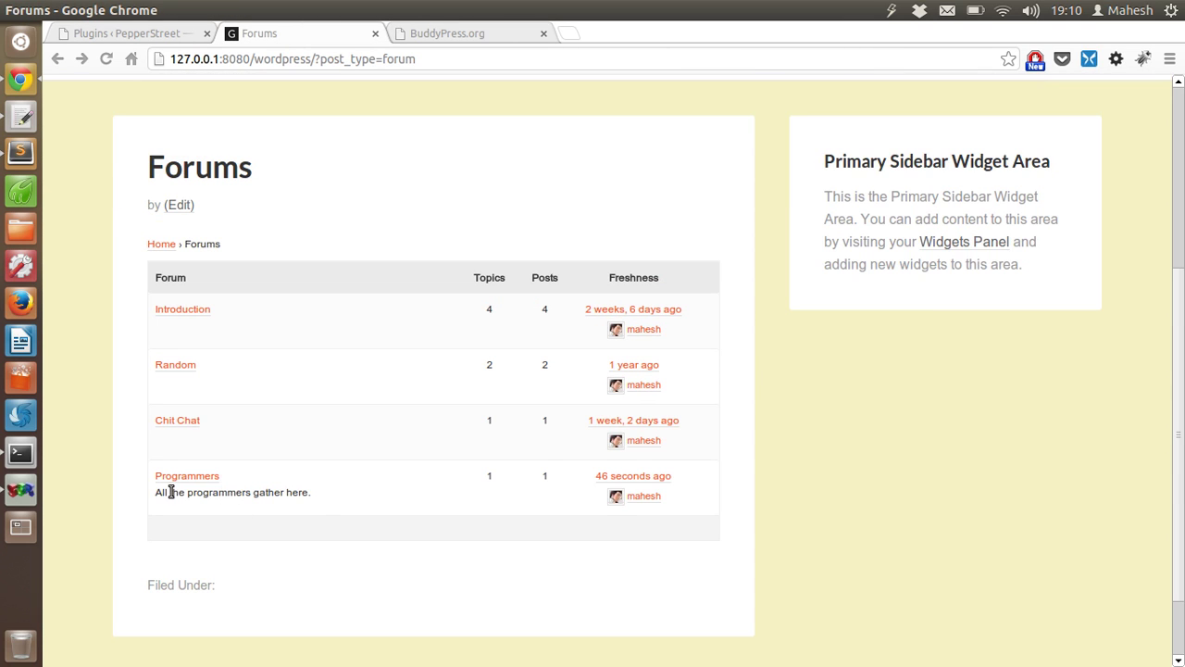
left_click_drag(171, 492, 317, 500)
left_click(318, 500)
scroll(387, 389, "up", 4)
scroll(391, 387, "down", 5)
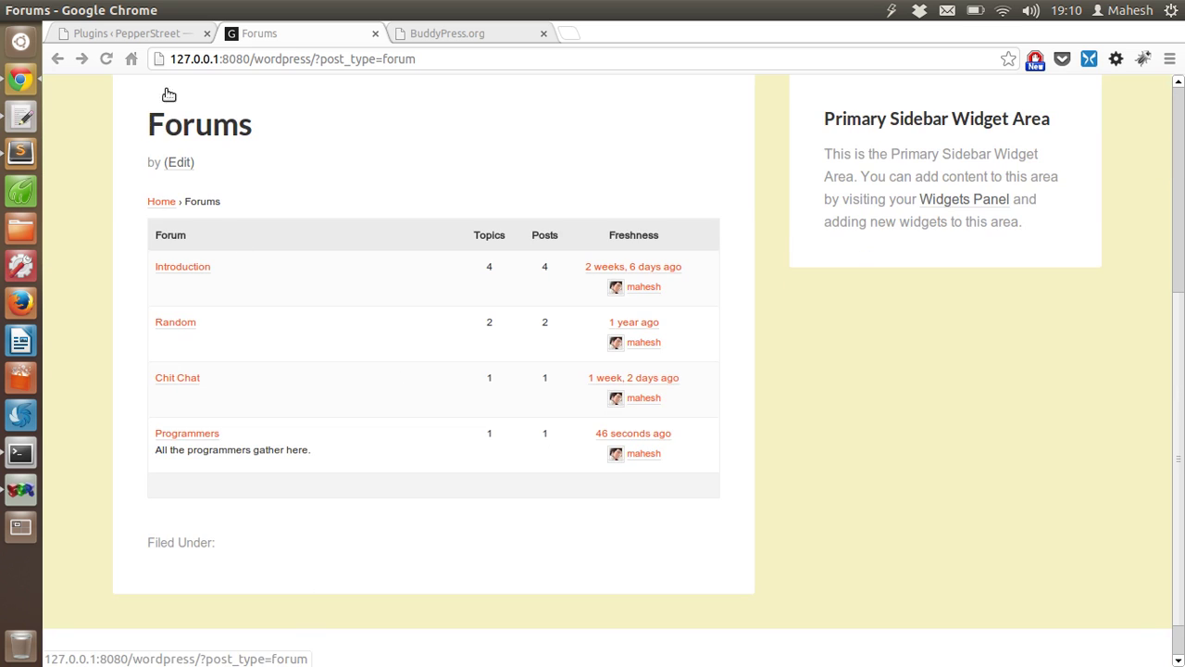
- Return to the WordPress admin and open the Dashboard home to review the forum summary
left_click(162, 35)
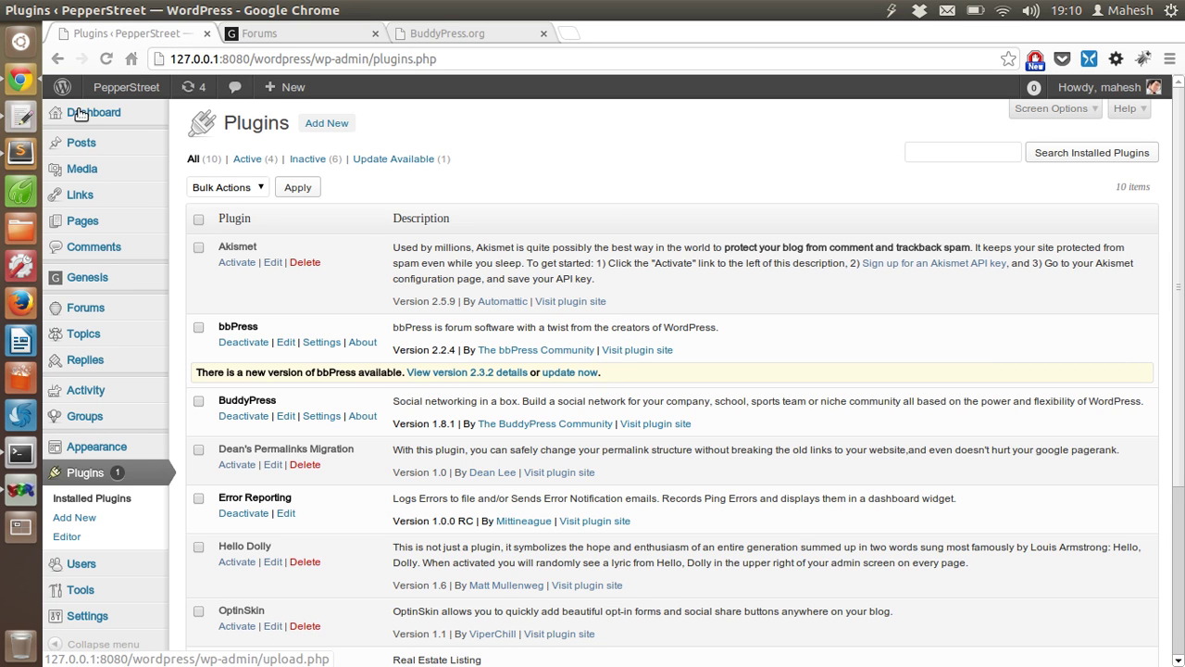
mouse_move(80, 112)
left_click(200, 112)
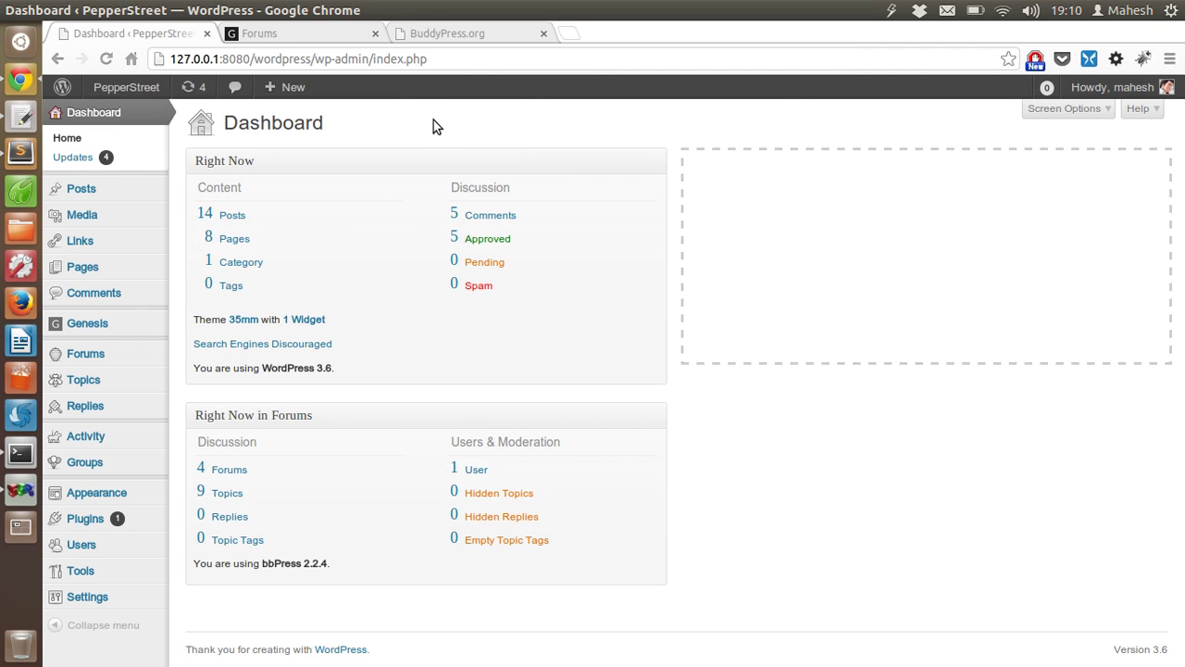
- Switch to the BuddyPress.org site and look through its homepage and recent topics
left_click(478, 37)
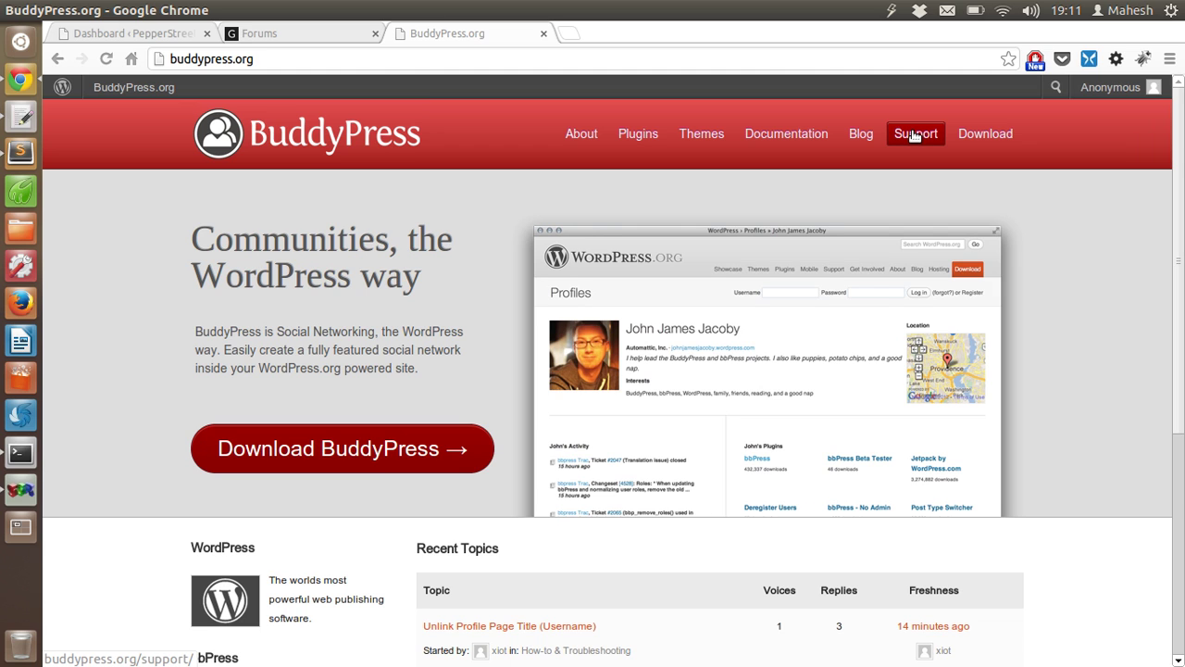
scroll(915, 148, "down", 4)
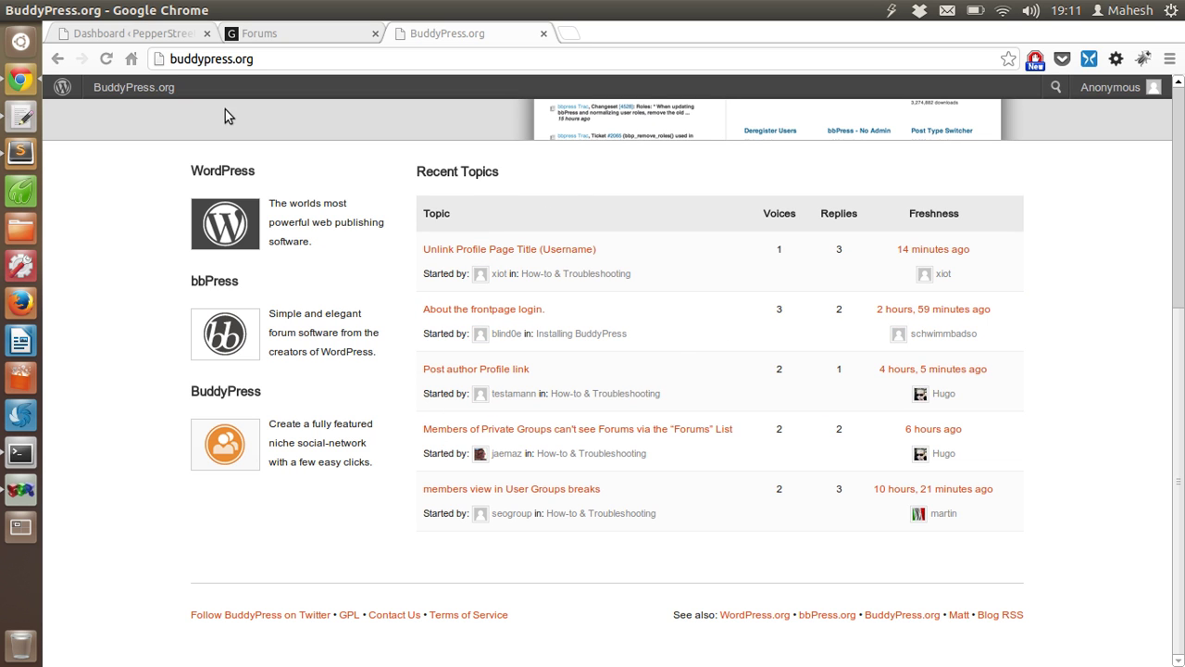
scroll(360, 193, "up", 4)
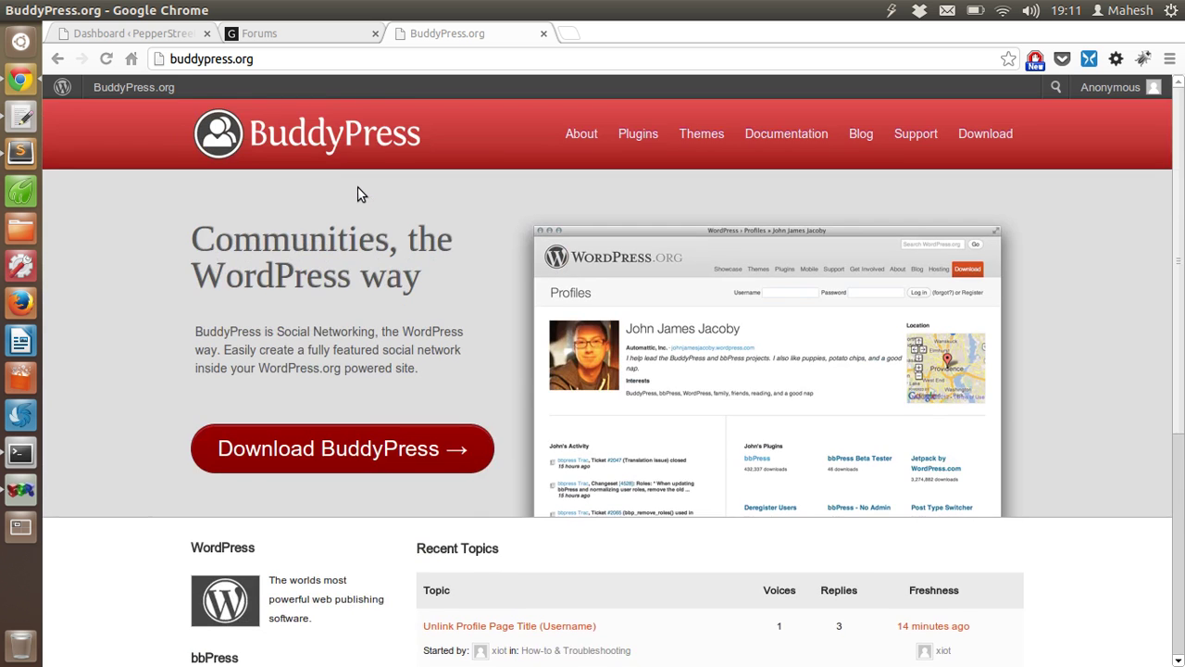